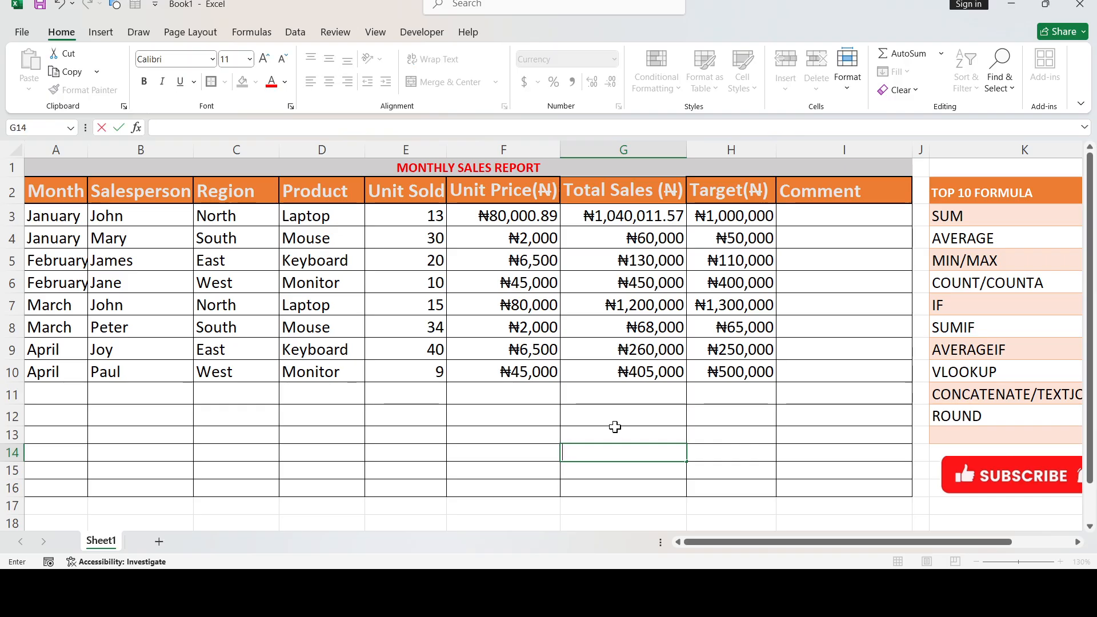
Step: Enter a SUM formula in cell G13 that adds up the Total Sales values in G3:G10
{"action": "left_click", "coordinate": [614, 427]}
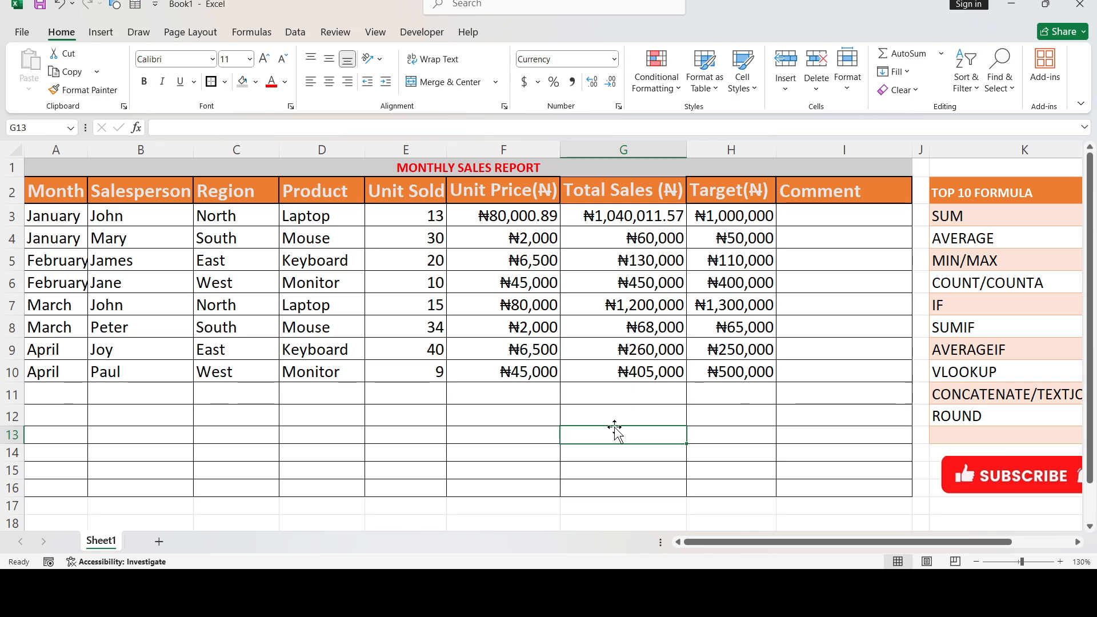
{"action": "type", "text": "=S"}
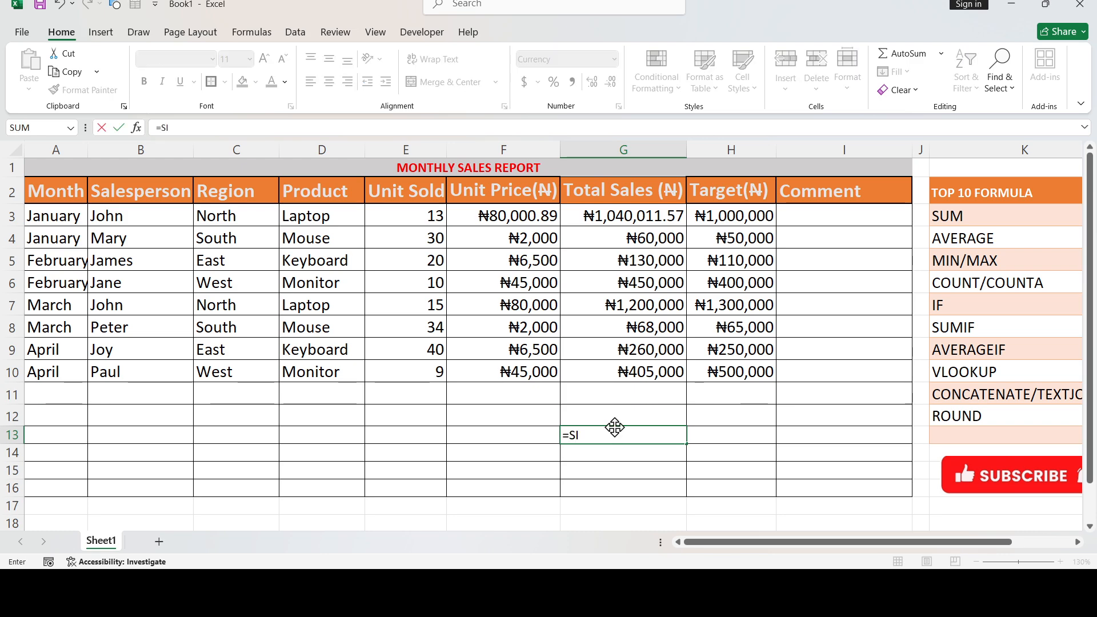
{"action": "type", "text": "UM("}
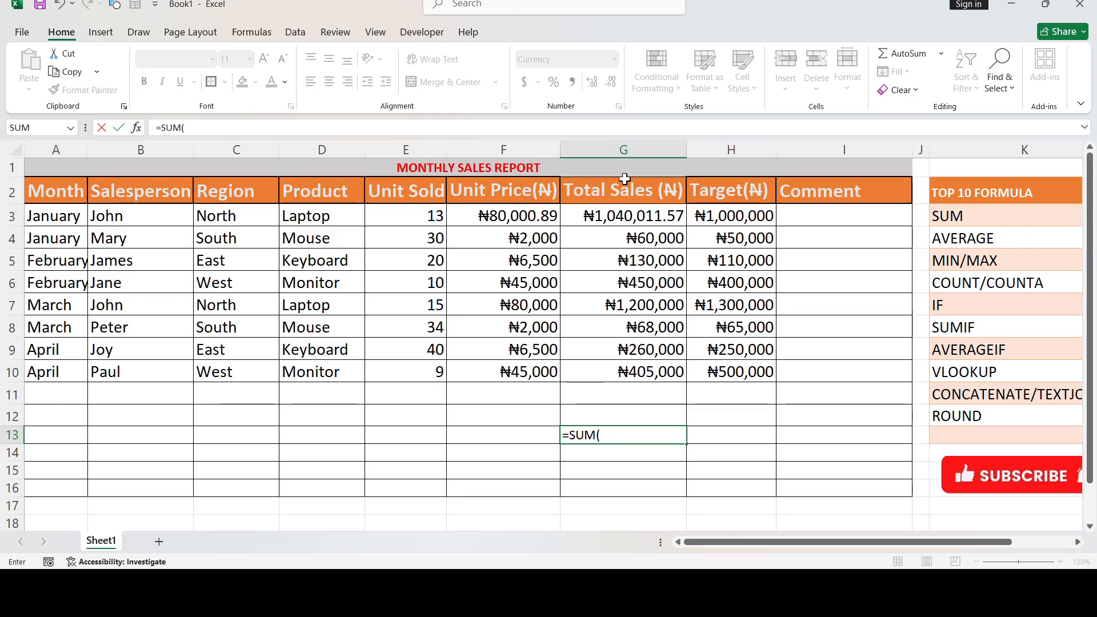
{"action": "left_click", "coordinate": [629, 211]}
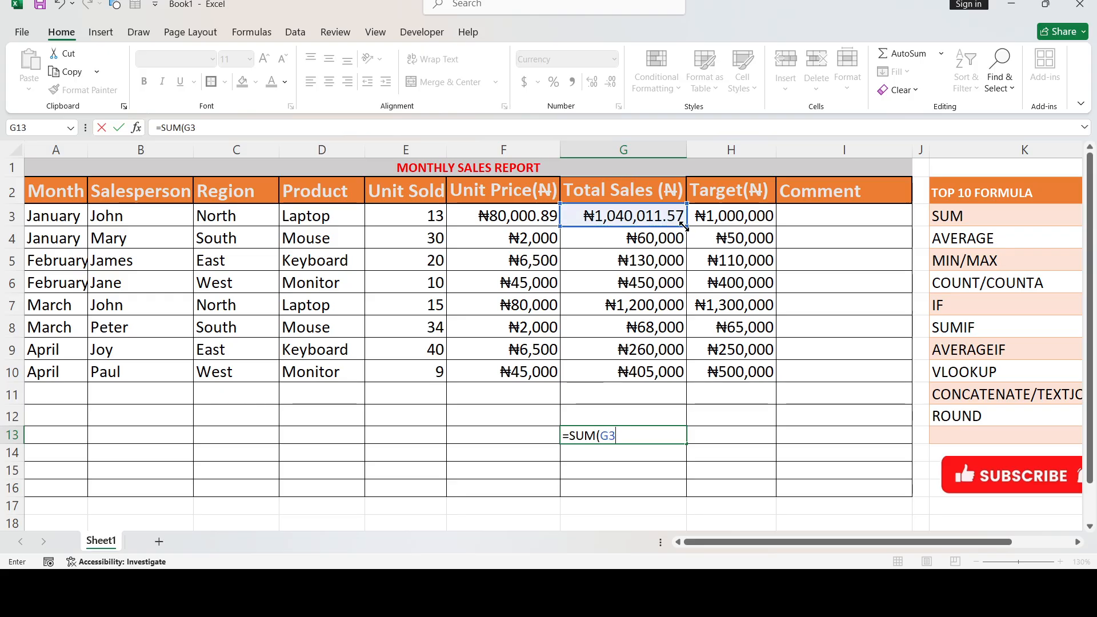
{"action": "left_click_drag", "start_coordinate": [683, 223], "coordinate": [673, 380]}
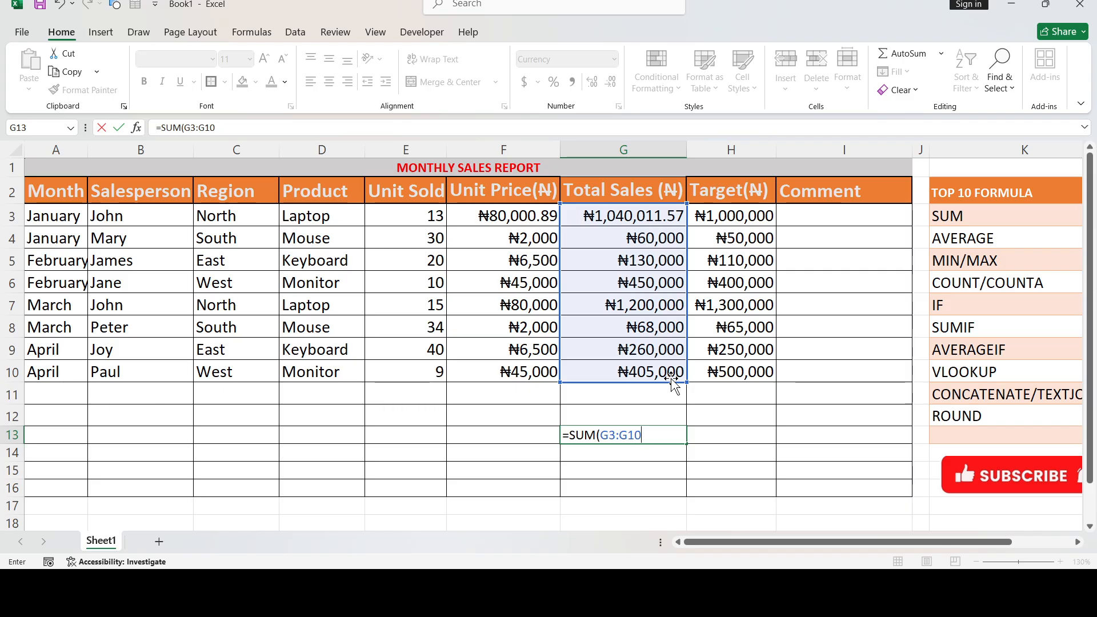
{"action": "key", "text": "Return"}
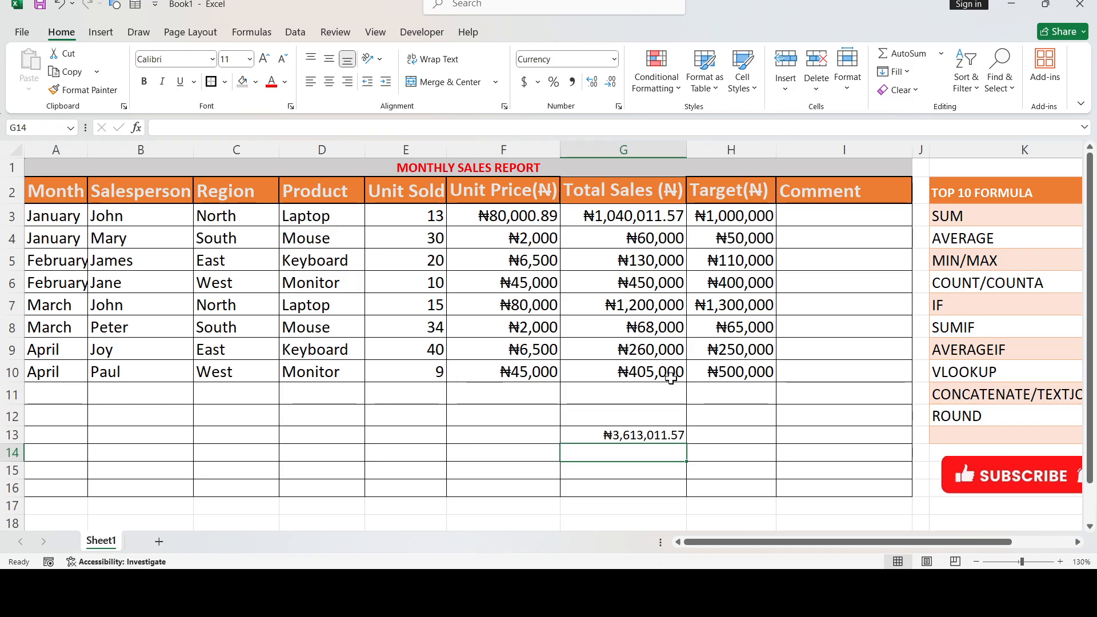
Step: Enter an AVERAGE formula in cell G14 covering the Total Sales values in G3:G10
{"action": "type", "text": "="}
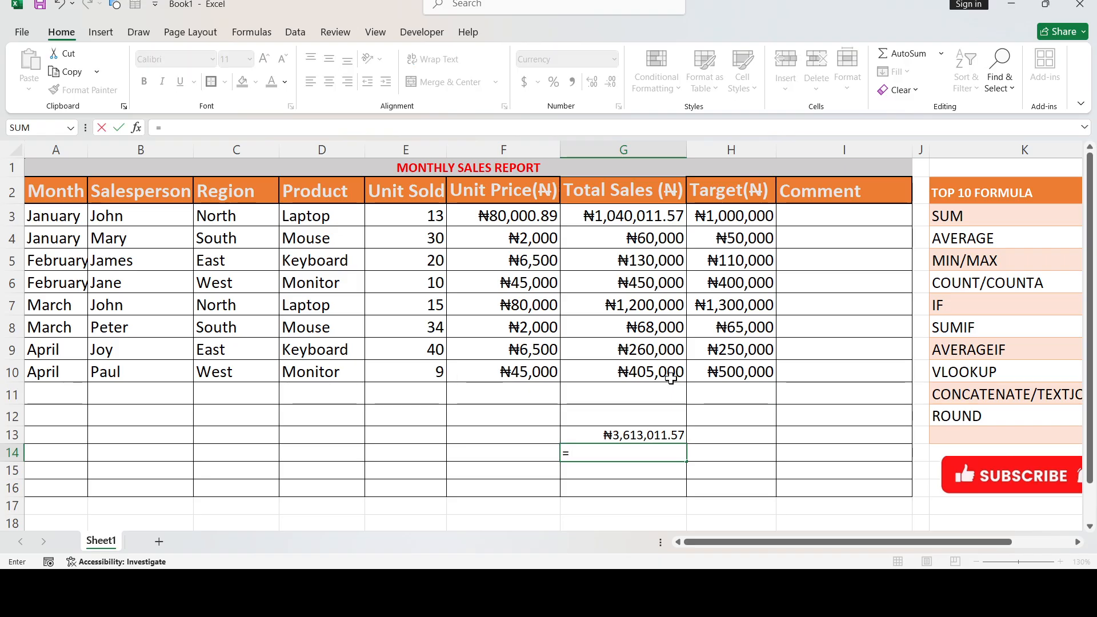
{"action": "type", "text": "AVERAGE("}
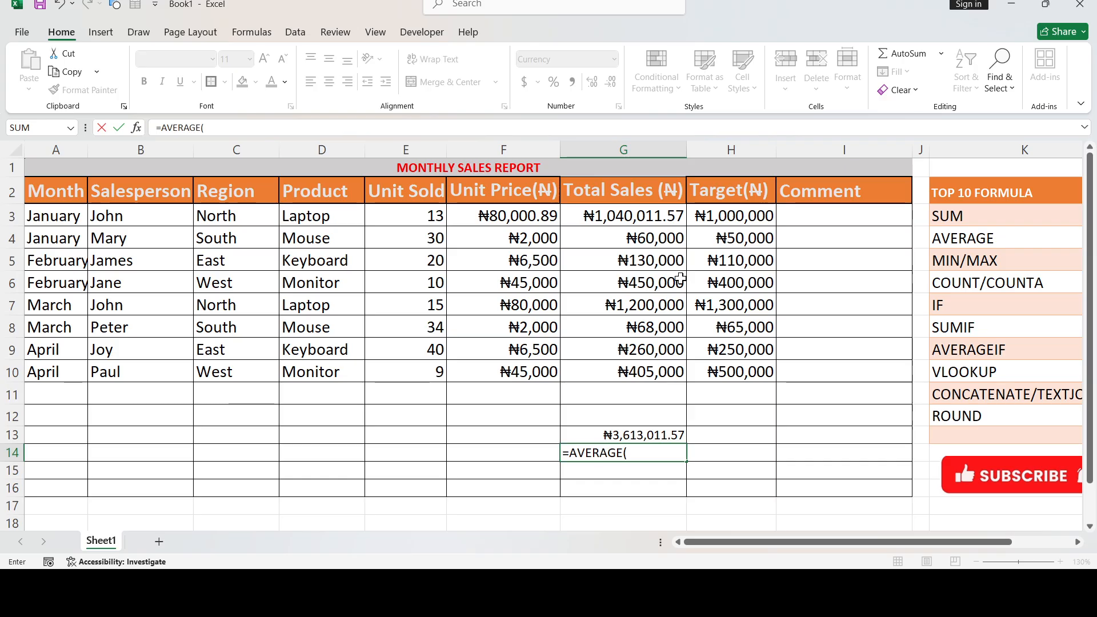
{"action": "left_click", "coordinate": [650, 217]}
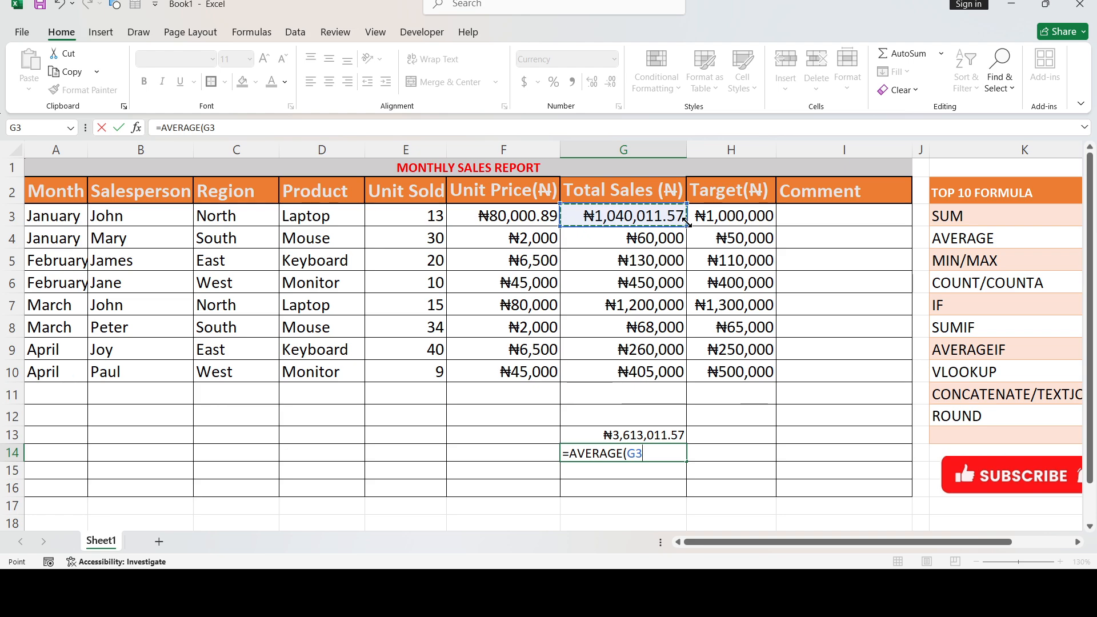
{"action": "left_click_drag", "start_coordinate": [687, 226], "coordinate": [674, 382]}
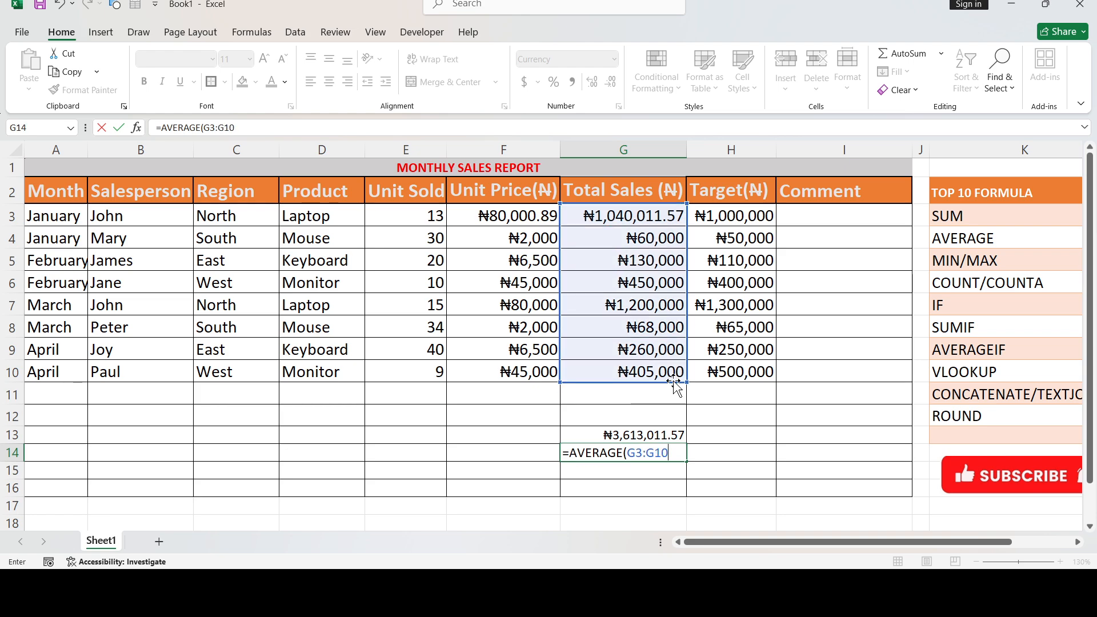
{"action": "key", "text": "Return"}
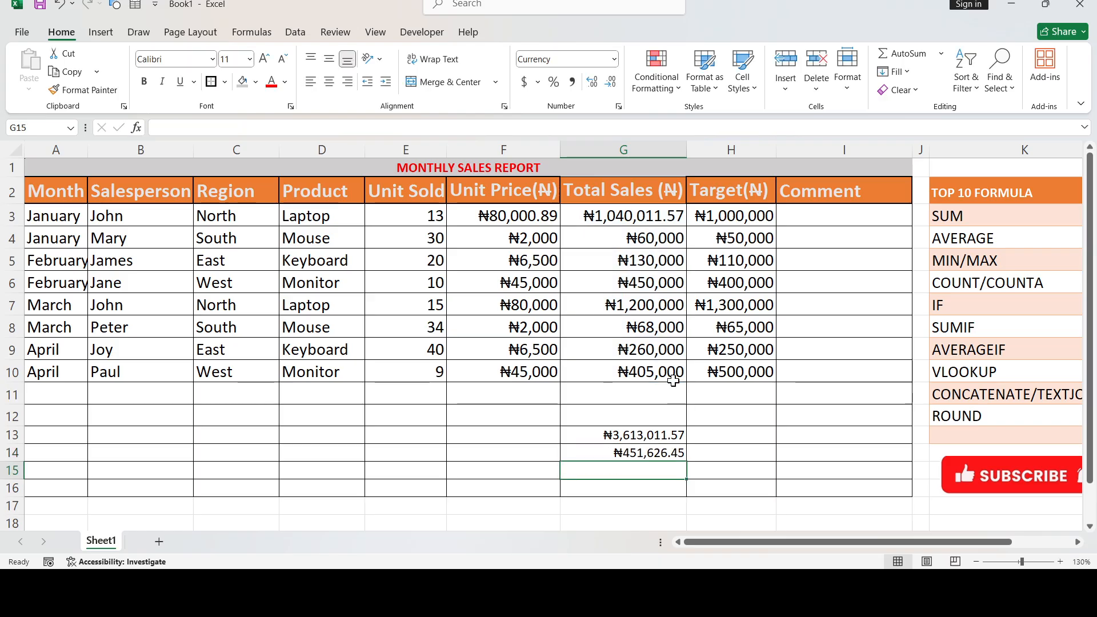
Step: Enter a MIN formula in cell H13 to get the lowest Total Sales value in G3:G10
{"action": "left_click", "coordinate": [758, 437]}
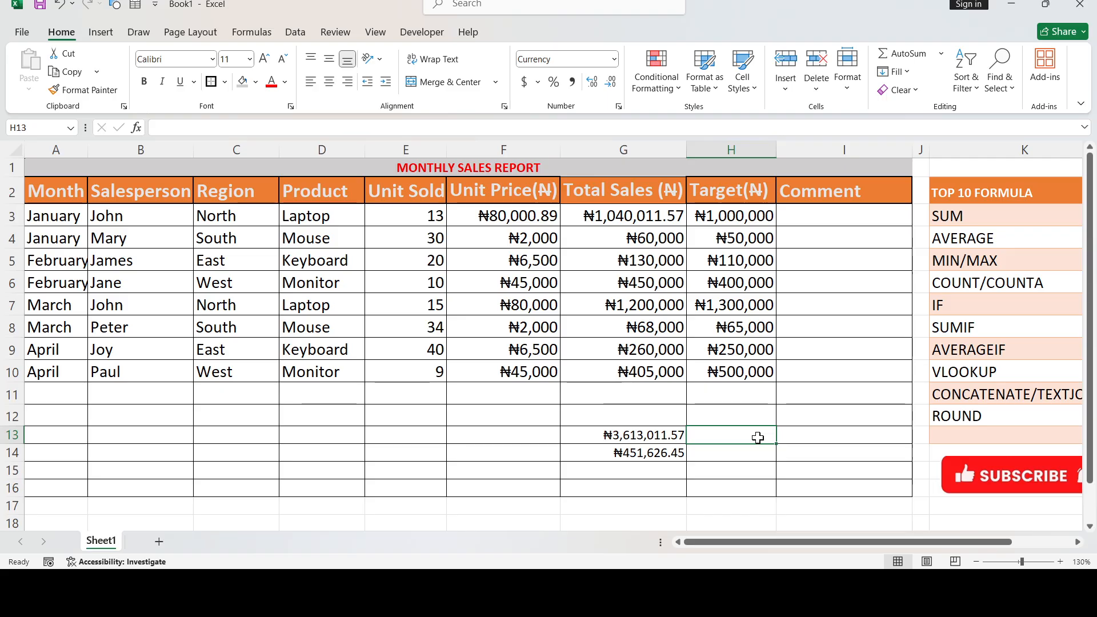
{"action": "type", "text": "=MI"}
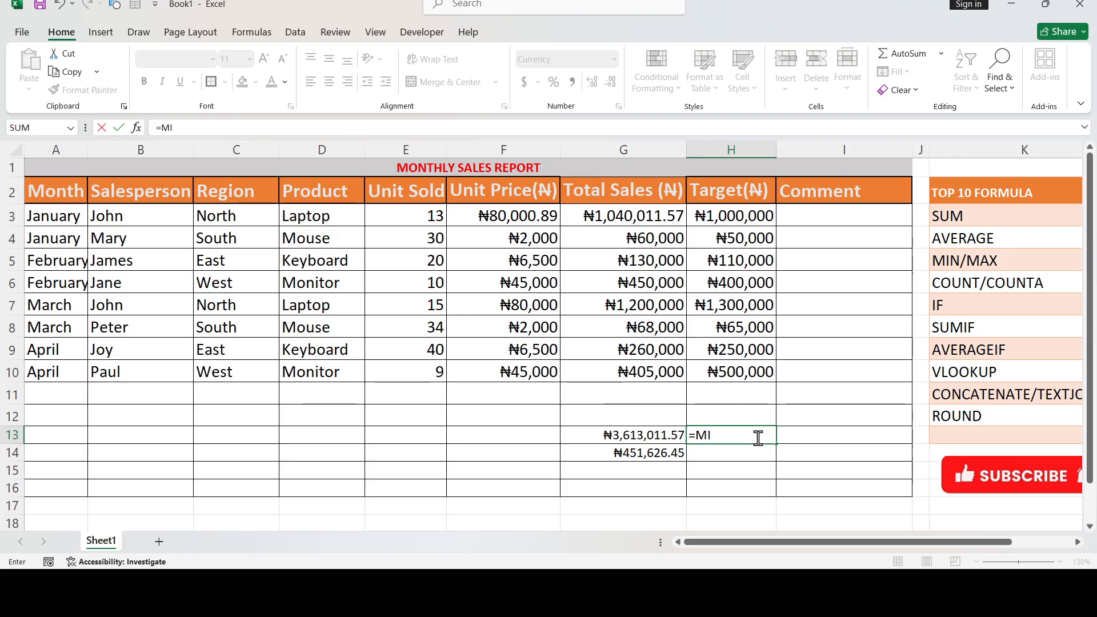
{"action": "type", "text": "N("}
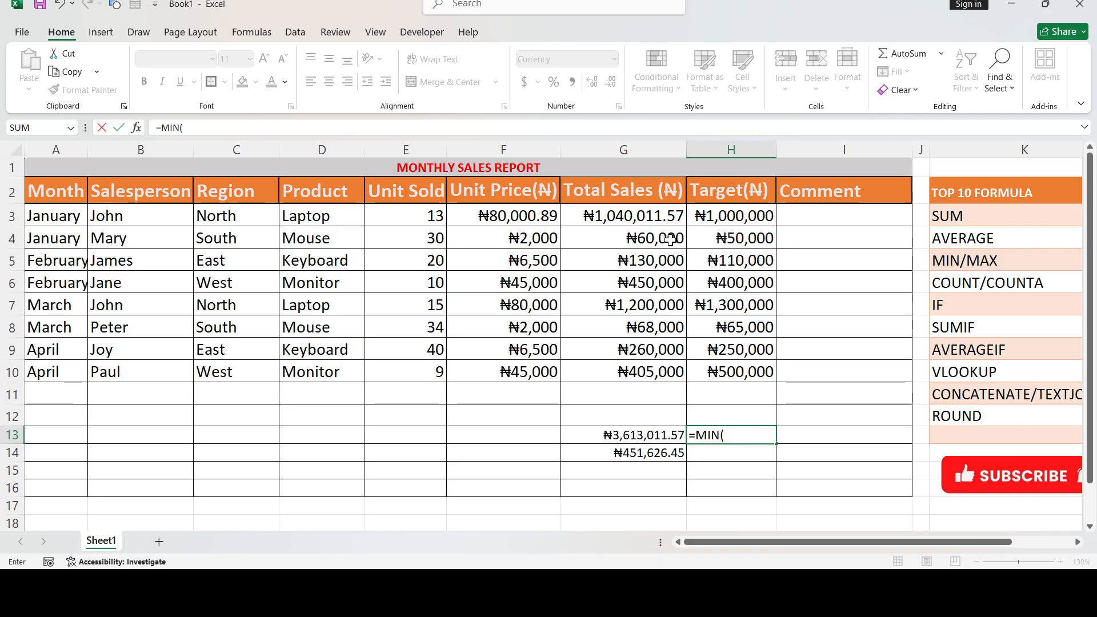
{"action": "left_click", "coordinate": [655, 218]}
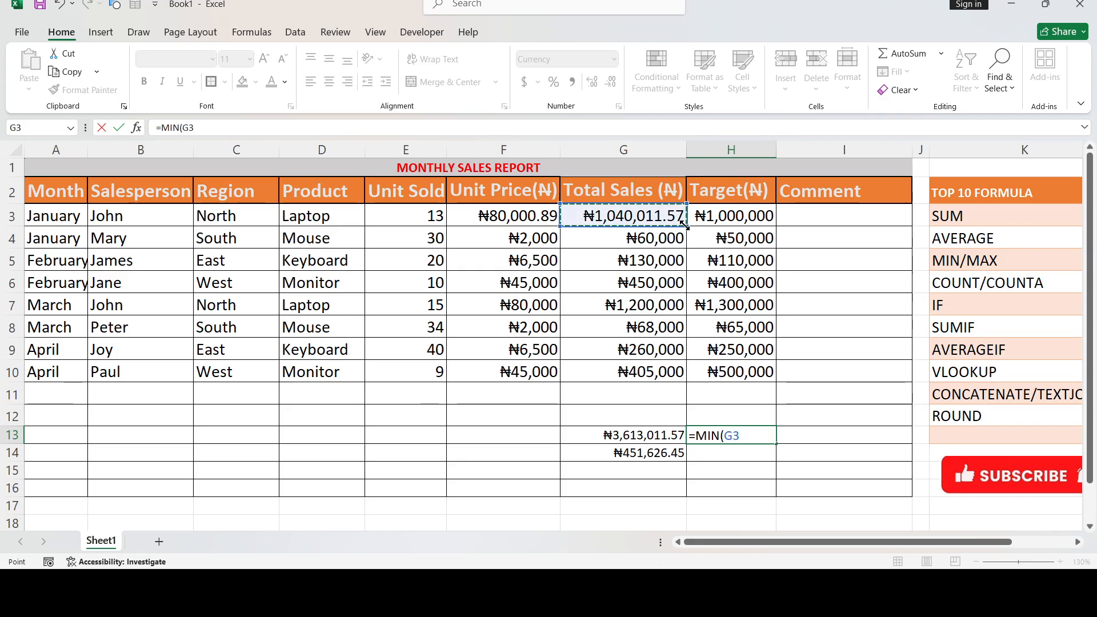
{"action": "left_click_drag", "start_coordinate": [686, 225], "coordinate": [654, 372]}
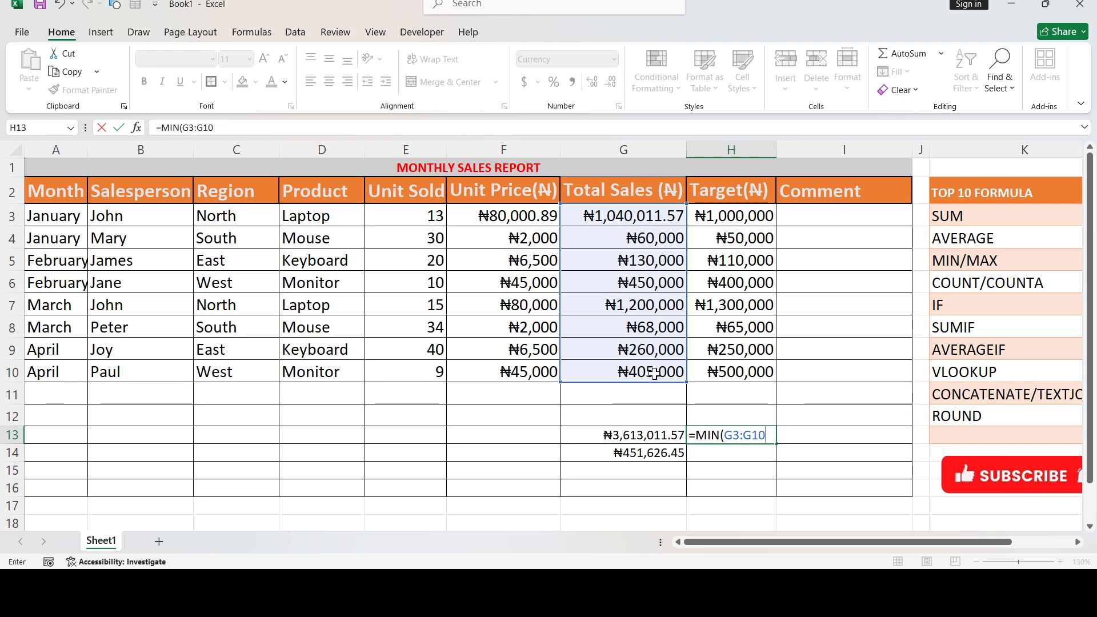
{"action": "key", "text": "Return"}
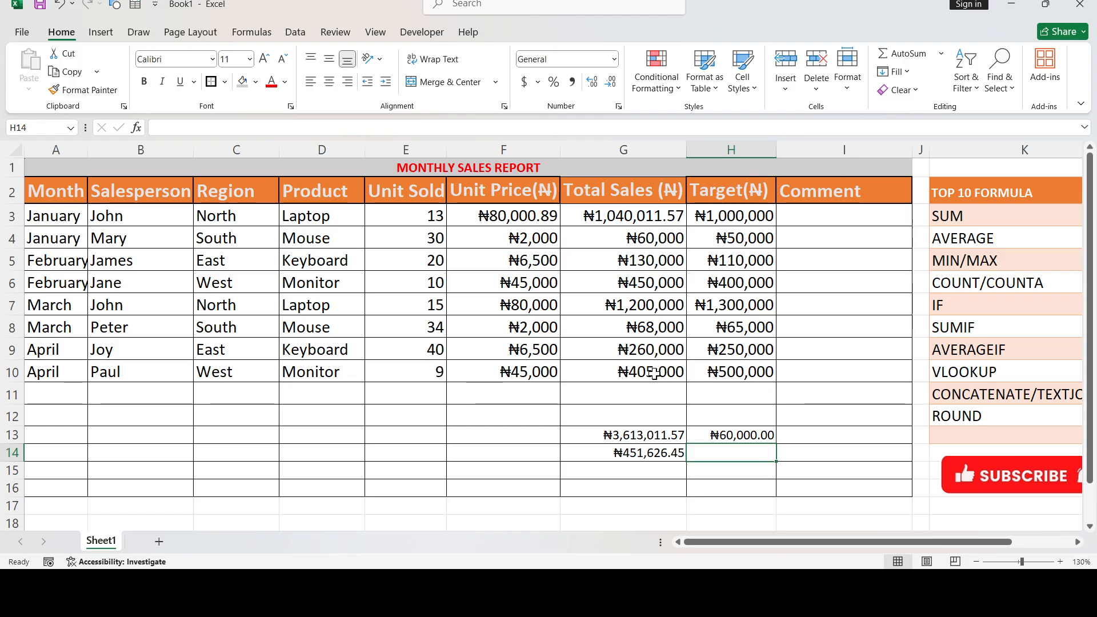
Step: Enter a MAX formula in cell H14 to get the highest Total Sales value in G3:G10
{"action": "type", "text": "="}
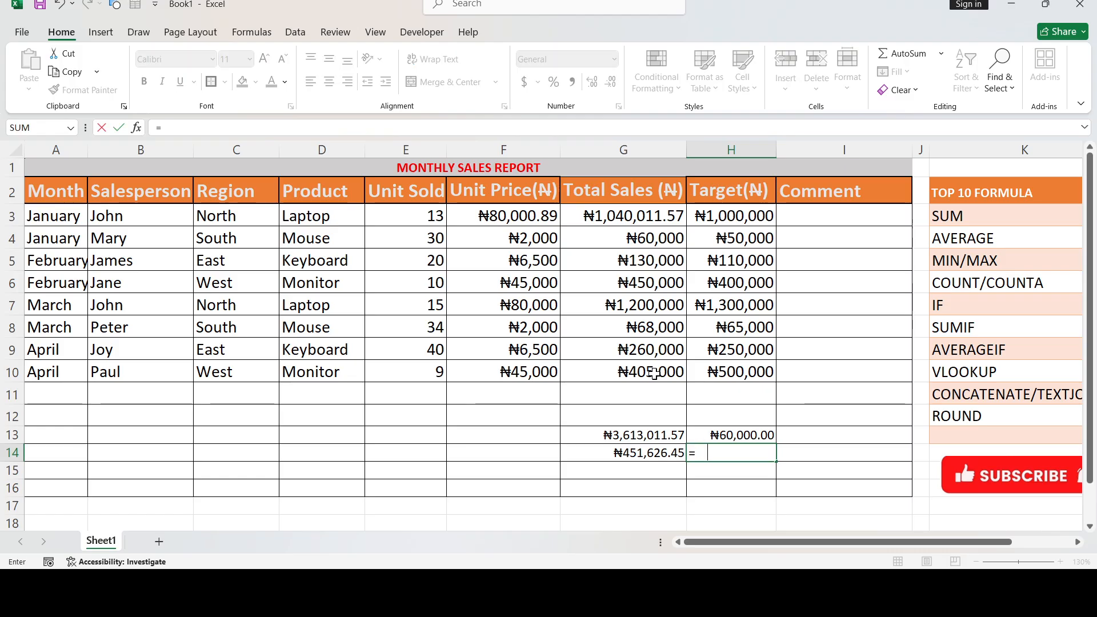
{"action": "type", "text": "MAX("}
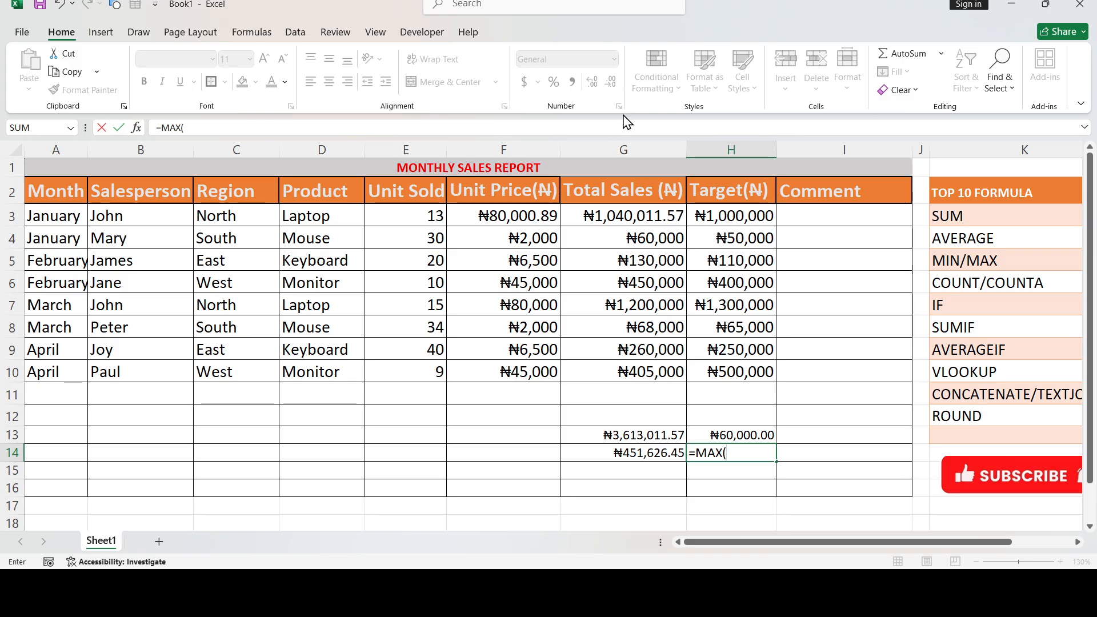
{"action": "left_click", "coordinate": [633, 210]}
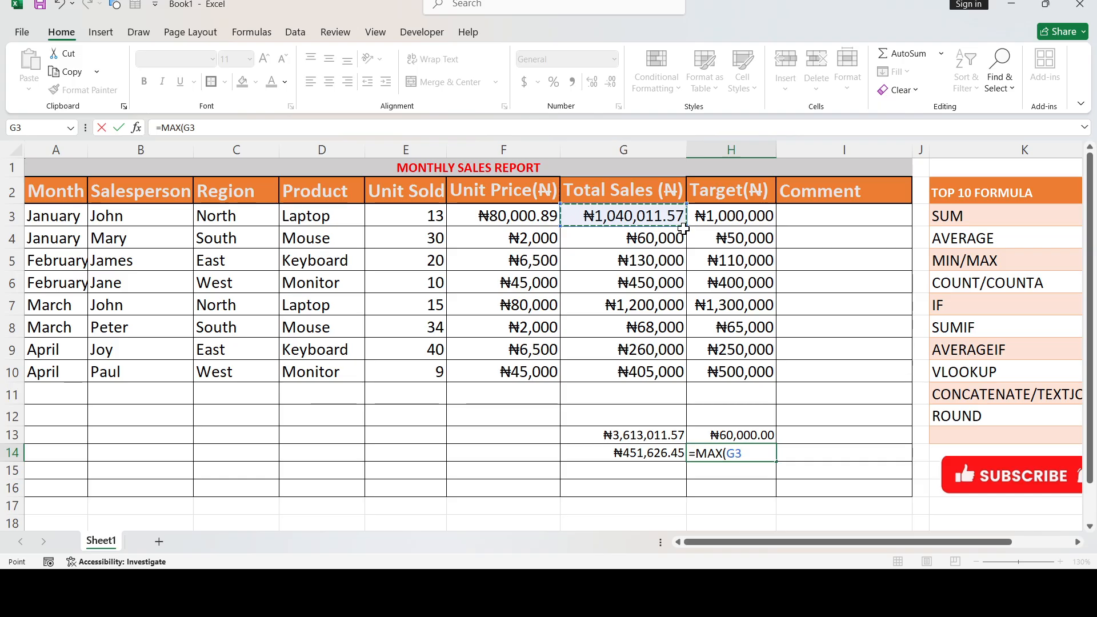
{"action": "left_click_drag", "start_coordinate": [686, 224], "coordinate": [673, 384]}
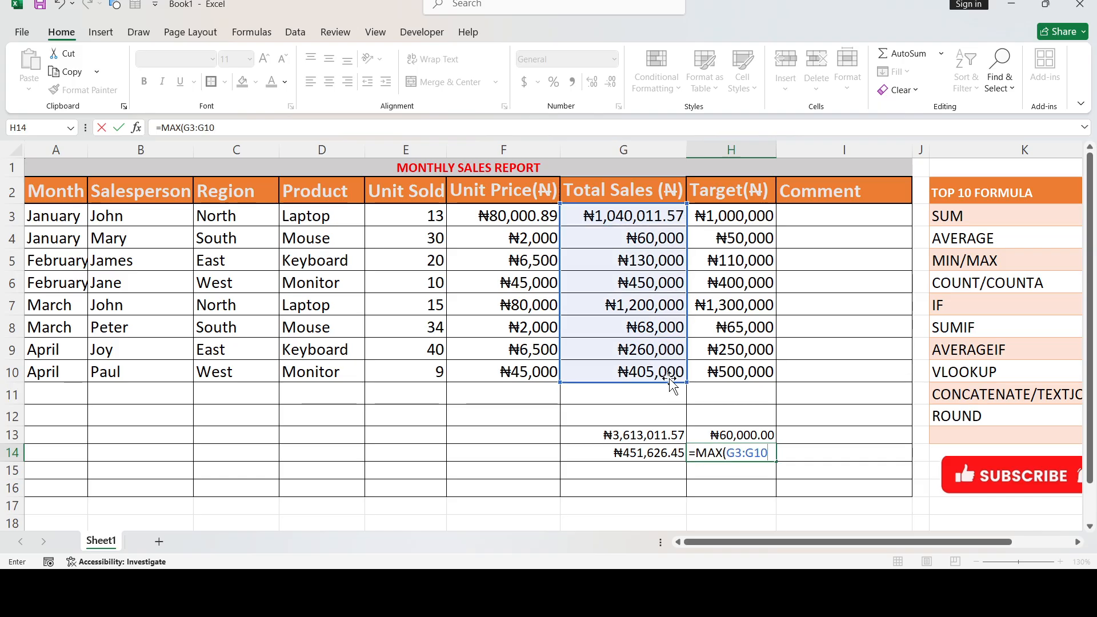
{"action": "key", "text": "Return"}
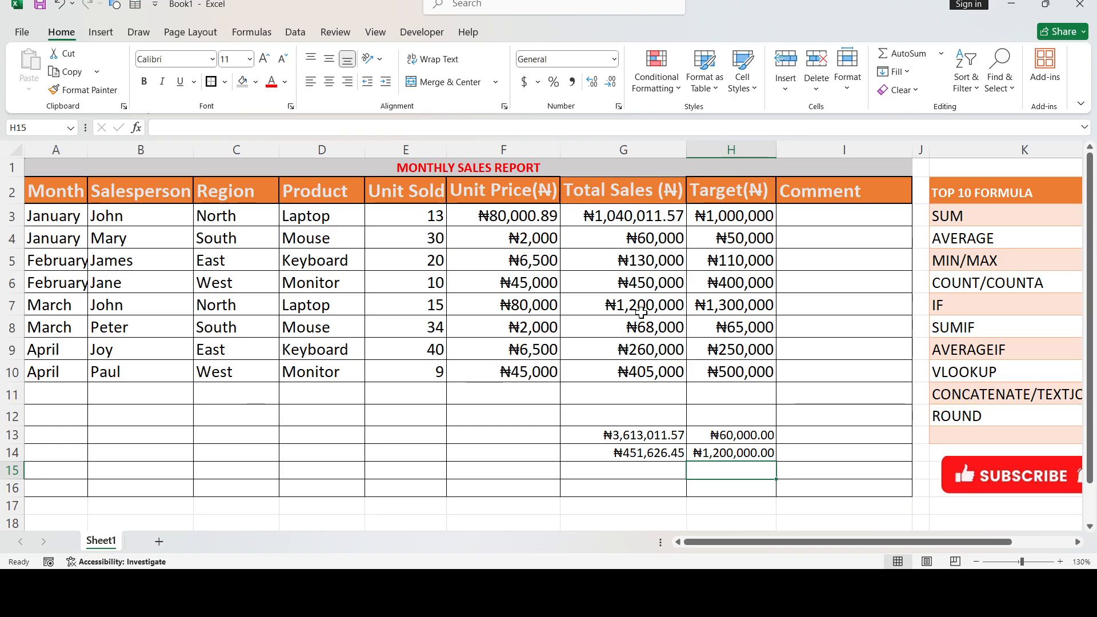
Step: Enter a COUNT formula in cell F13 that counts the numeric Total Sales entries in G3:G10
{"action": "left_click", "coordinate": [499, 434]}
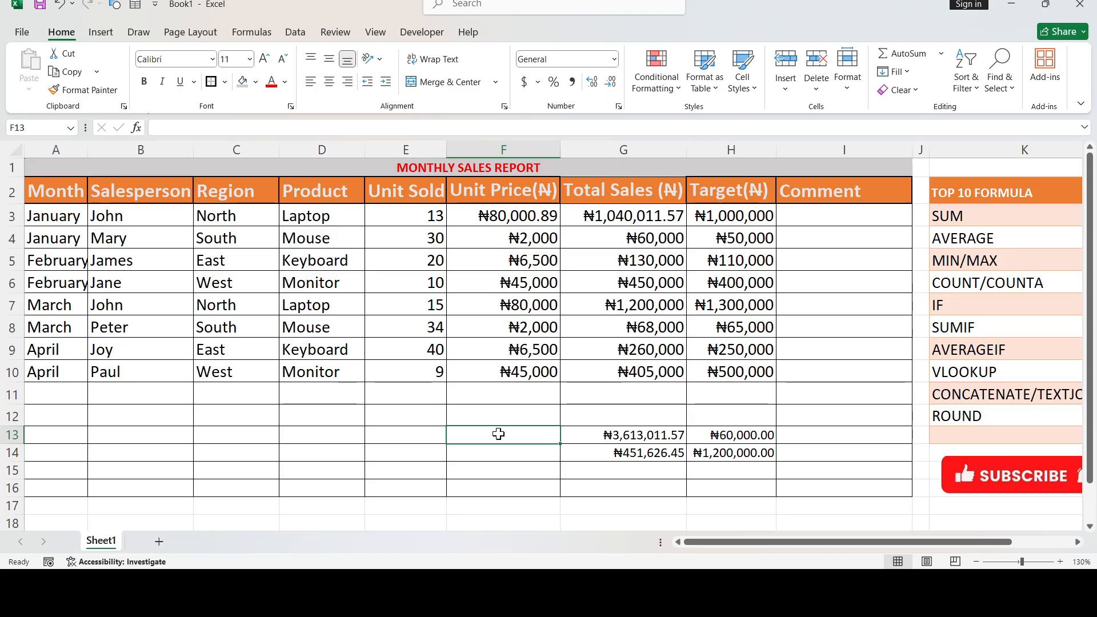
{"action": "type", "text": "="}
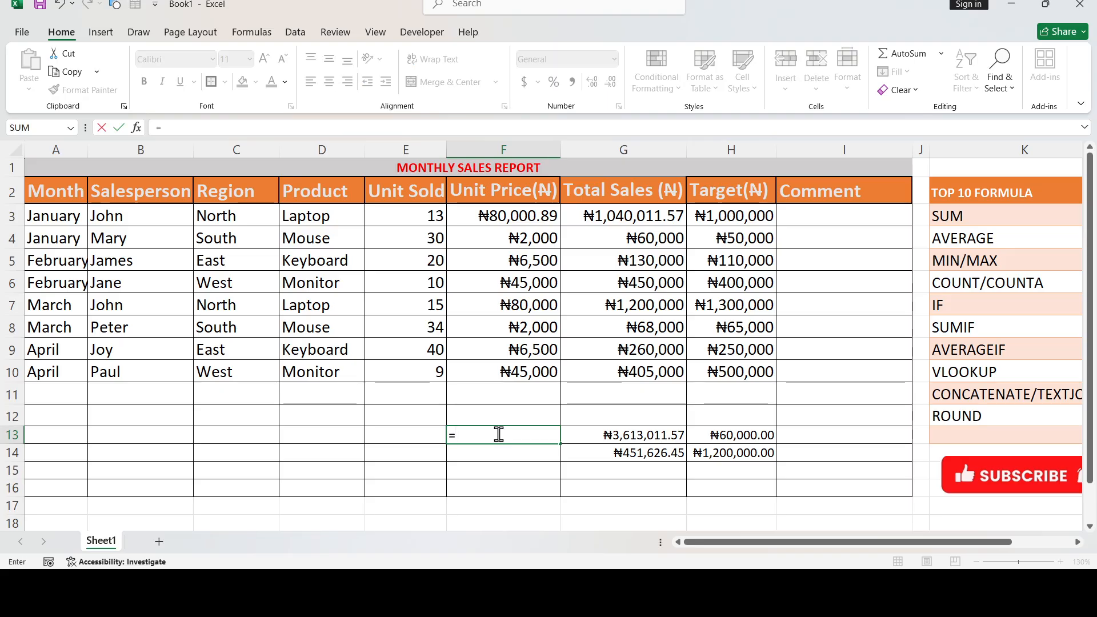
{"action": "type", "text": "COUNT("}
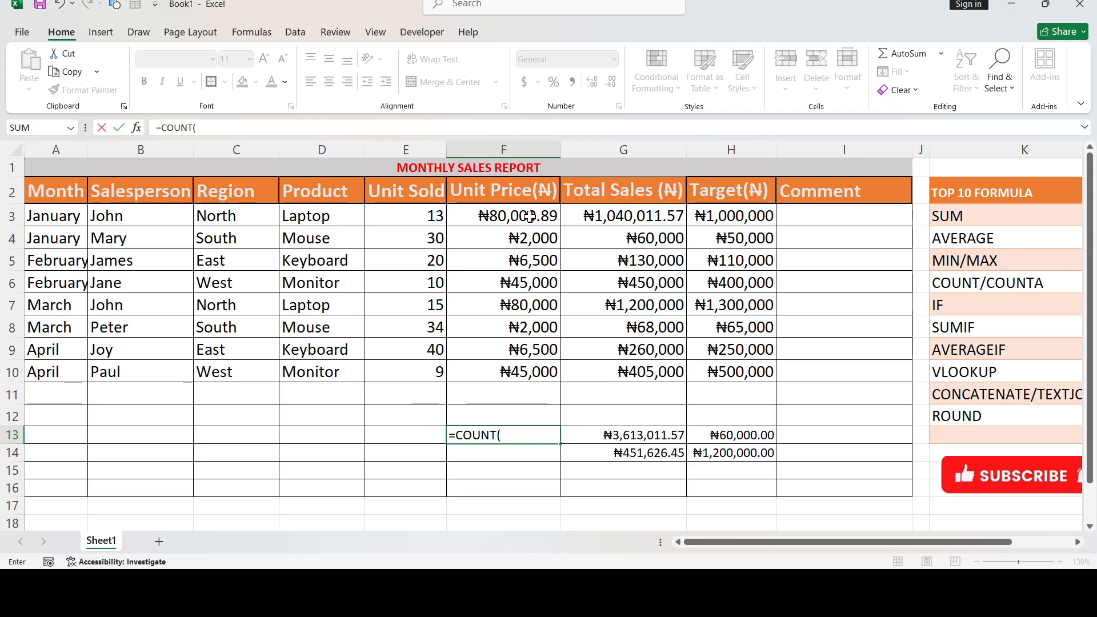
{"action": "left_click", "coordinate": [595, 212]}
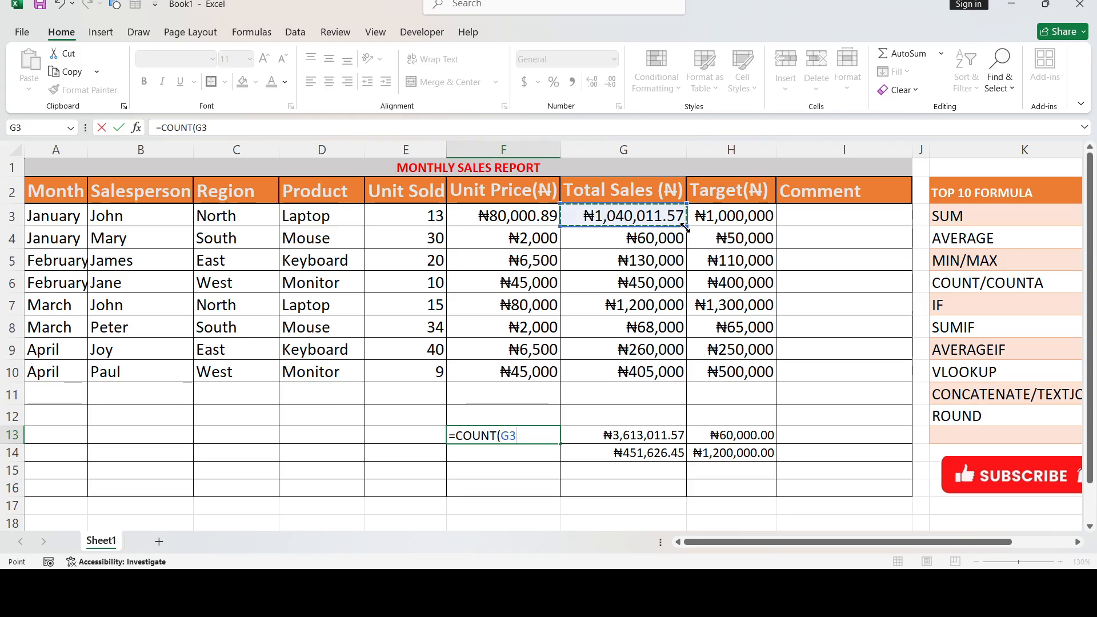
{"action": "left_click_drag", "start_coordinate": [686, 227], "coordinate": [672, 373]}
{"action": "key", "text": "Return"}
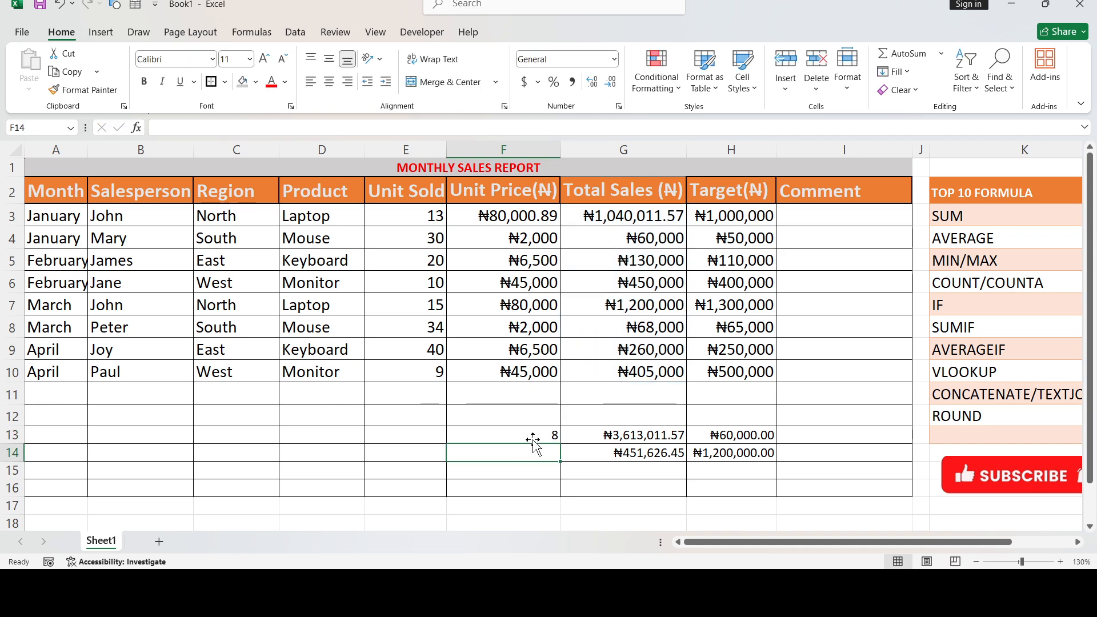
Step: Clear the March laptop's Total Sales cell G7 to test the formulas, and undo the deletion
{"action": "left_click", "coordinate": [642, 303]}
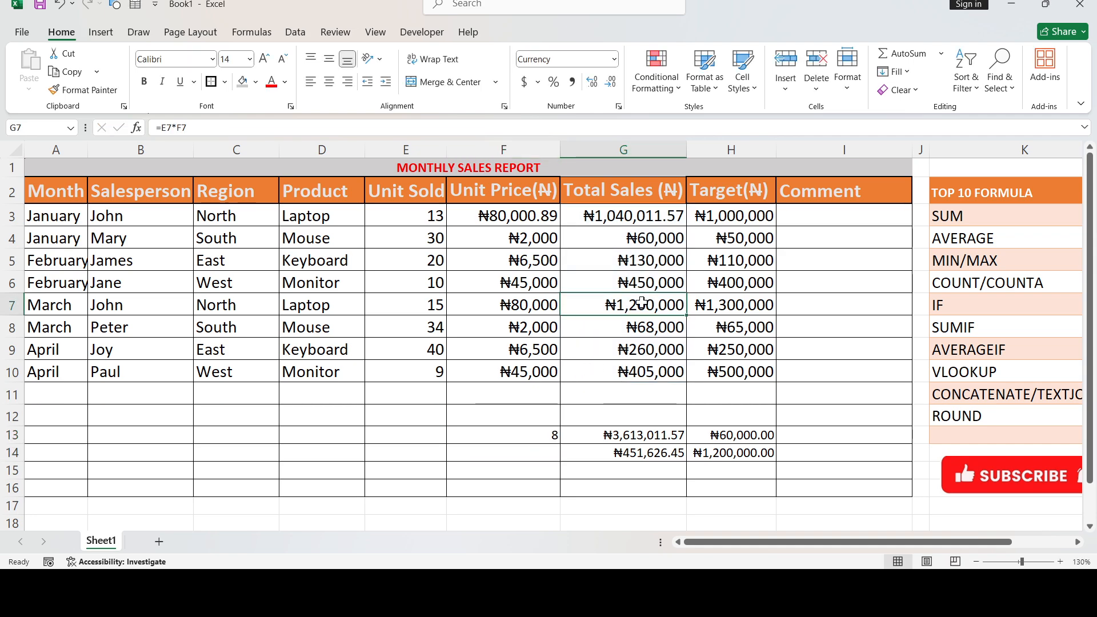
{"action": "key", "text": "Delete"}
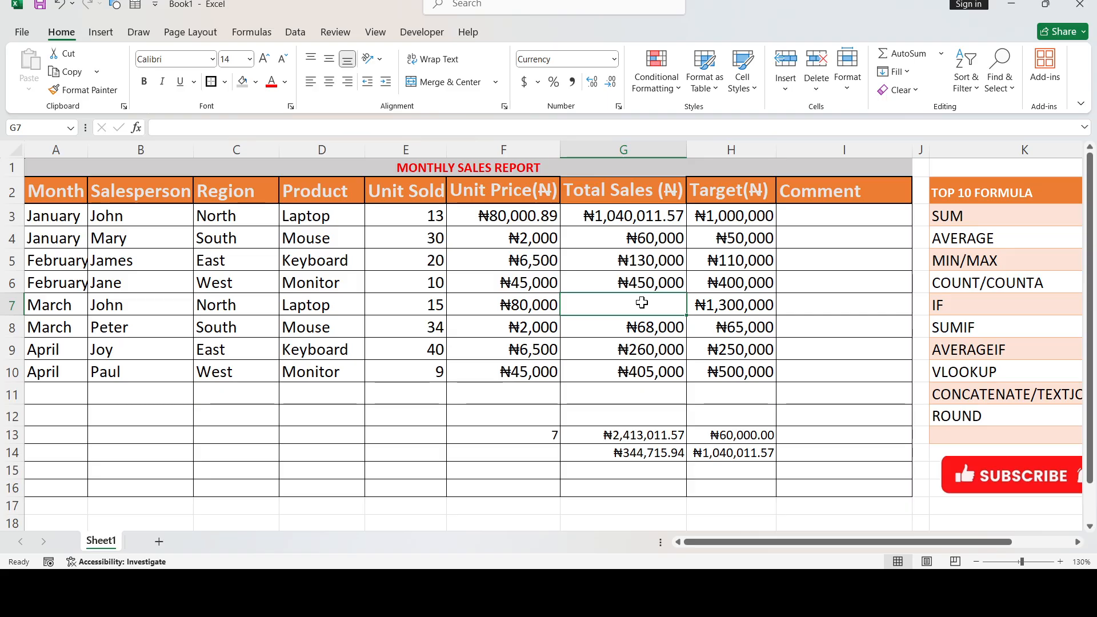
{"action": "key", "text": "ctrl+z"}
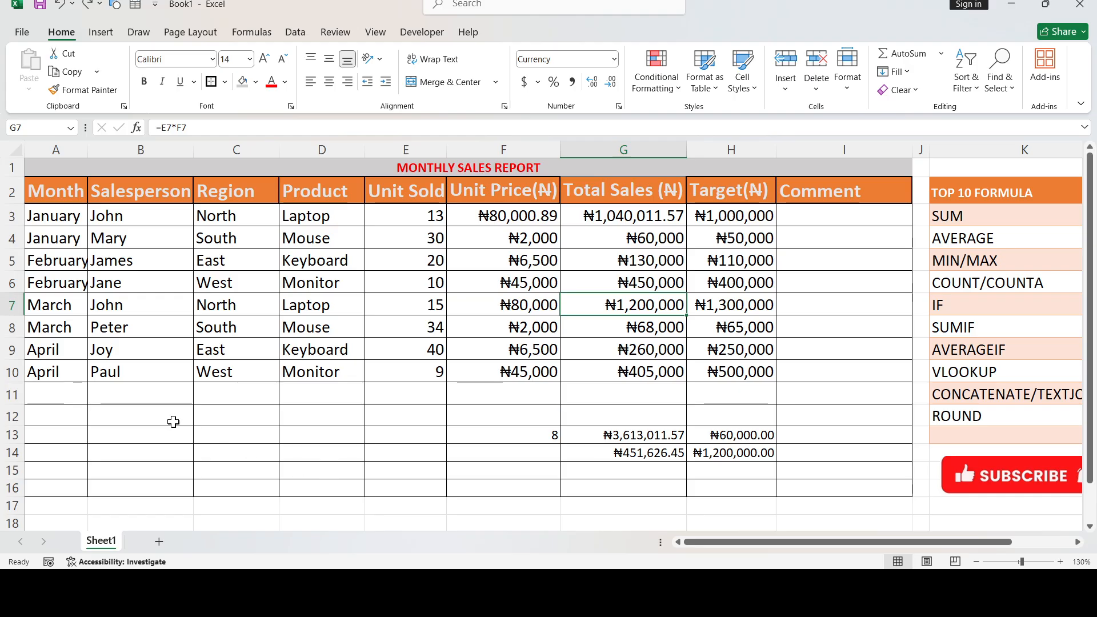
Step: Enter a COUNTA formula in cell B13 that counts the non-empty Salesperson entries in B3:B10
{"action": "left_click", "coordinate": [147, 435]}
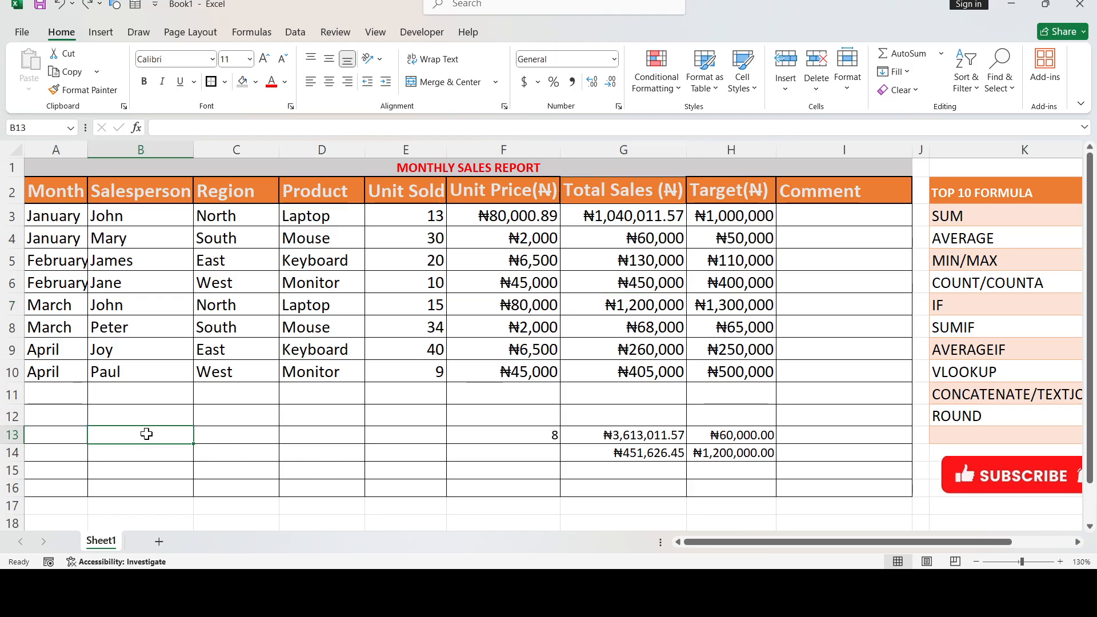
{"action": "type", "text": "="}
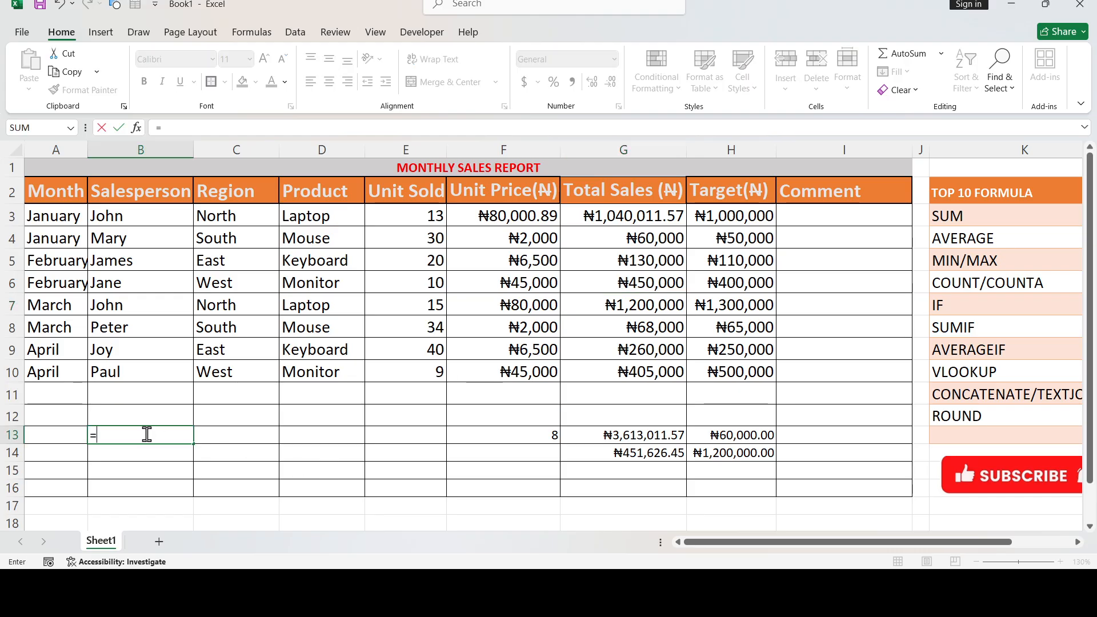
{"action": "type", "text": "C"}
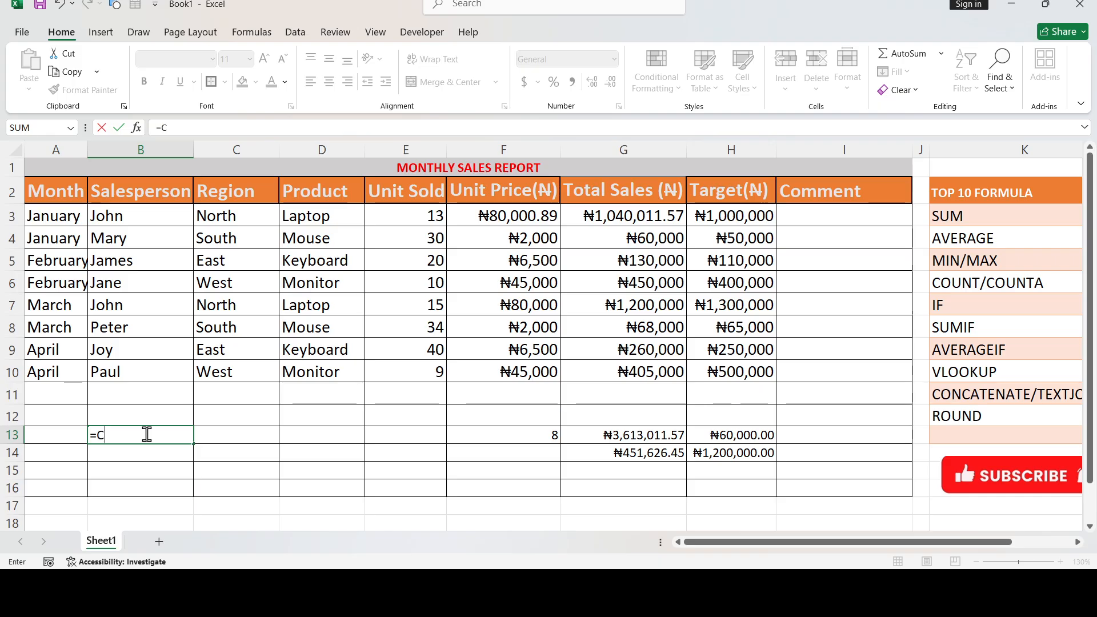
{"action": "type", "text": "OUNTA("}
{"action": "left_click", "coordinate": [147, 214]}
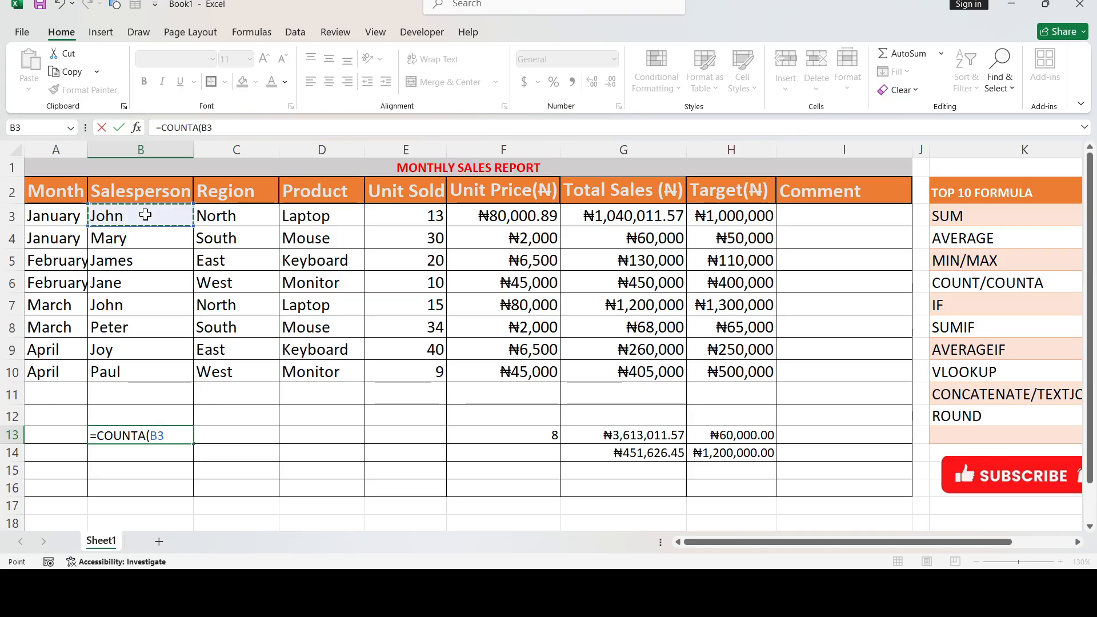
{"action": "left_click_drag", "start_coordinate": [192, 221], "coordinate": [174, 386]}
{"action": "key", "text": "Return"}
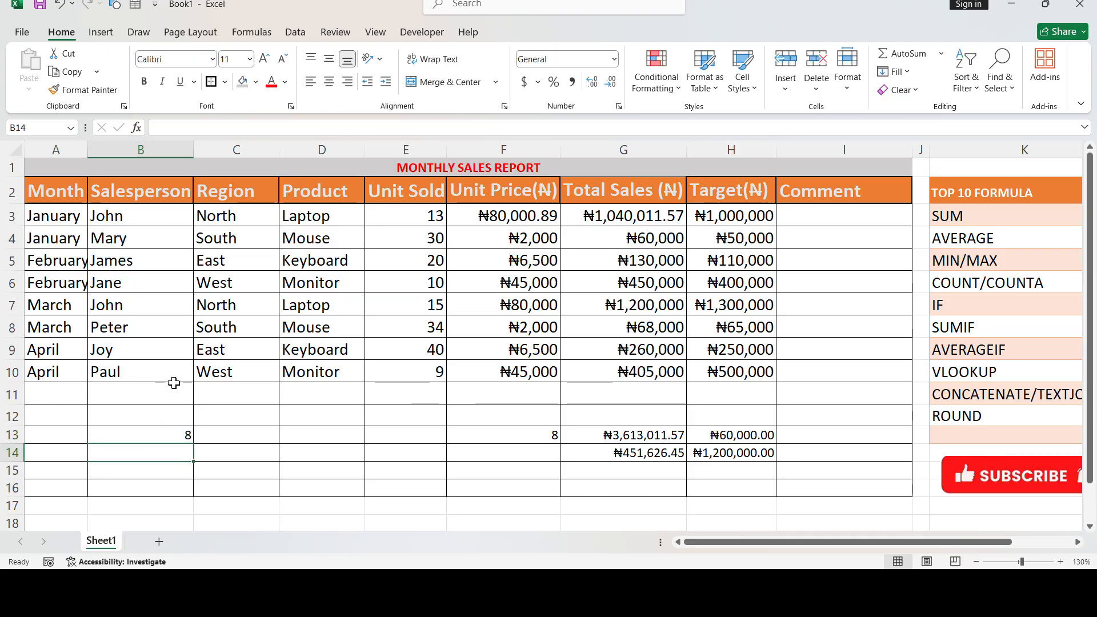
Step: Clear the salesperson names in B7 and B5 to test the COUNTA formula, and undo both deletions
{"action": "left_click", "coordinate": [146, 306]}
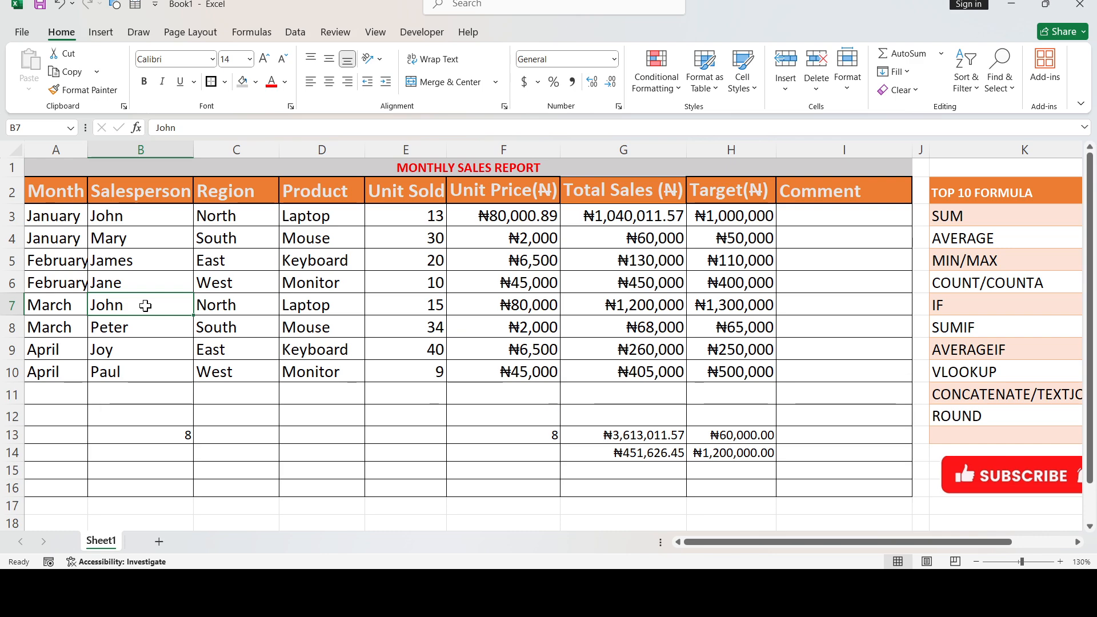
{"action": "key", "text": "Delete"}
{"action": "left_click", "coordinate": [161, 262]}
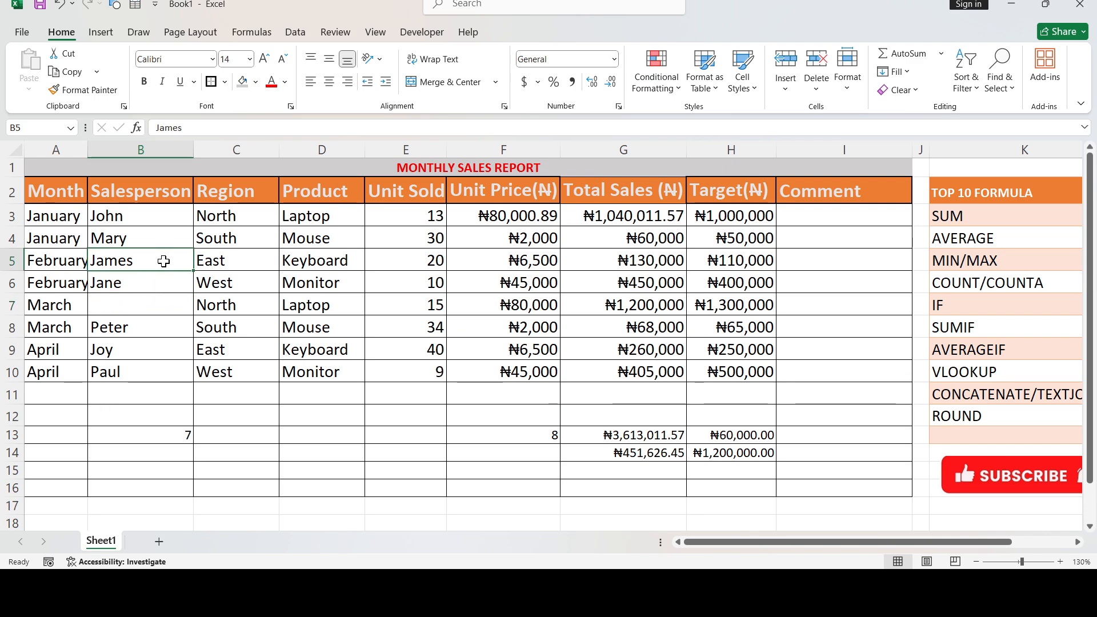
{"action": "key", "text": "Delete"}
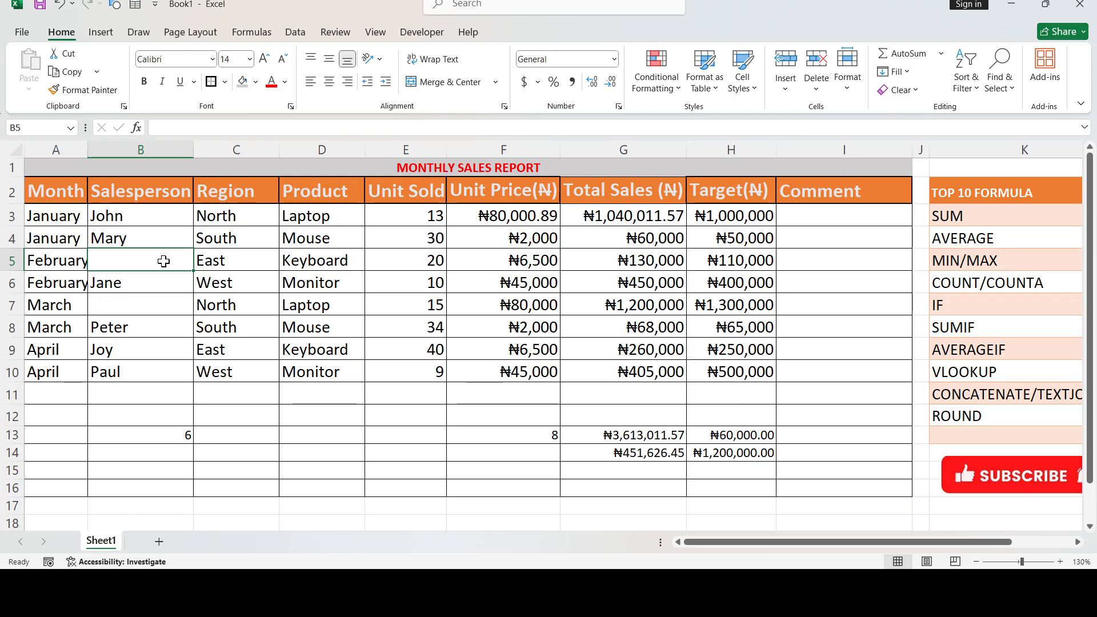
{"action": "key", "text": "ctrl+z"}
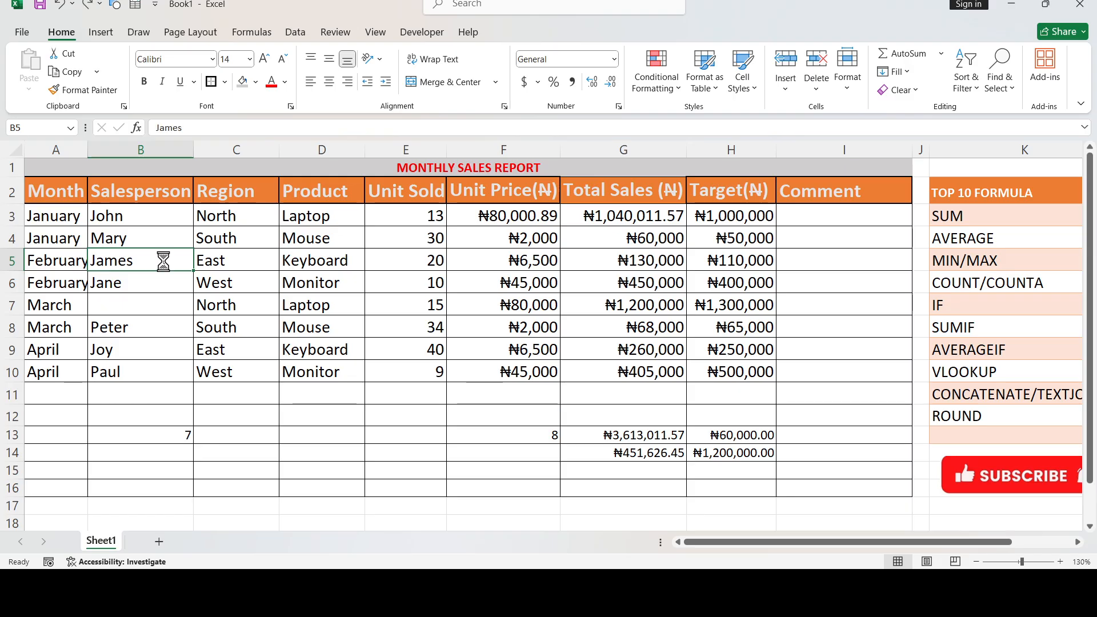
{"action": "key", "text": "ctrl+z"}
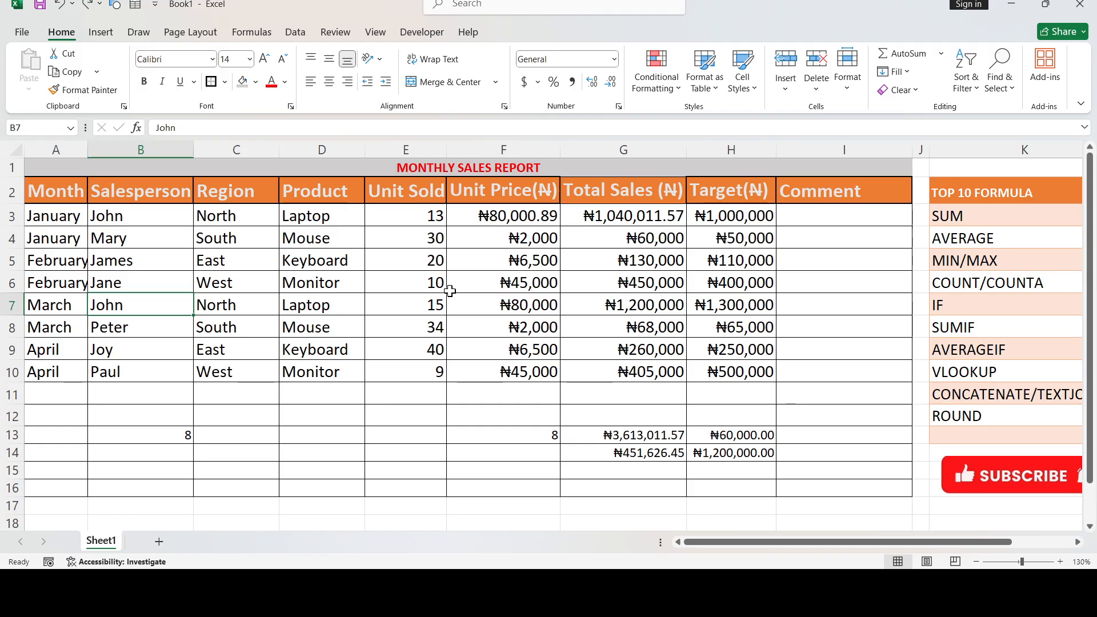
Step: Start an IF formula in Comment cell I3 that tests whether Total Sales G3 is greater than or equal to Target H3
{"action": "left_click", "coordinate": [810, 224]}
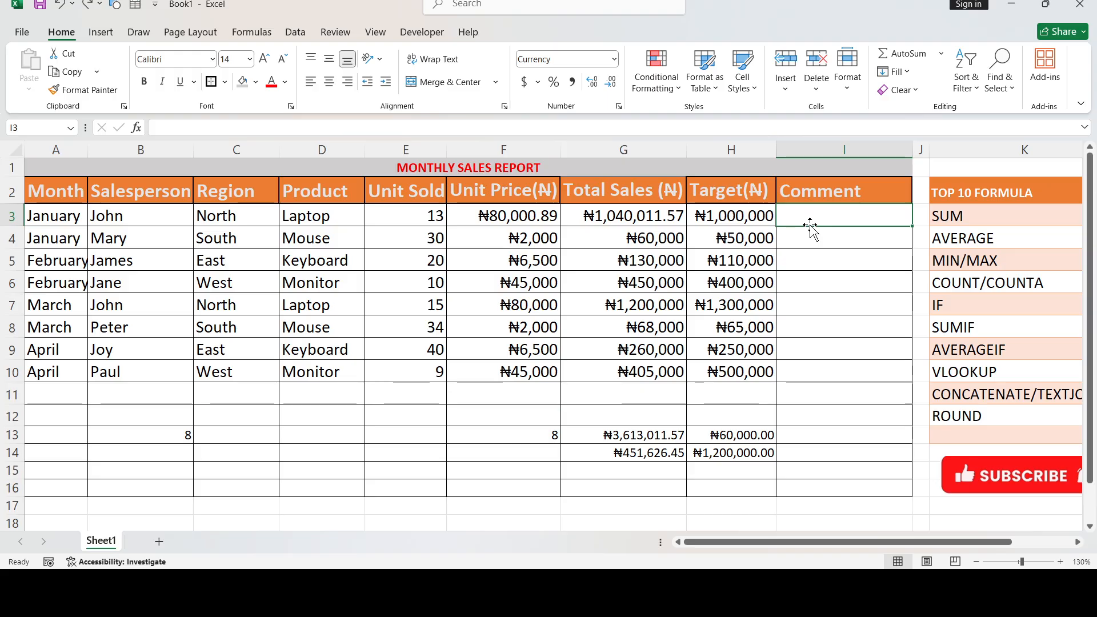
{"action": "double_click", "coordinate": [810, 220]}
{"action": "type", "text": "="}
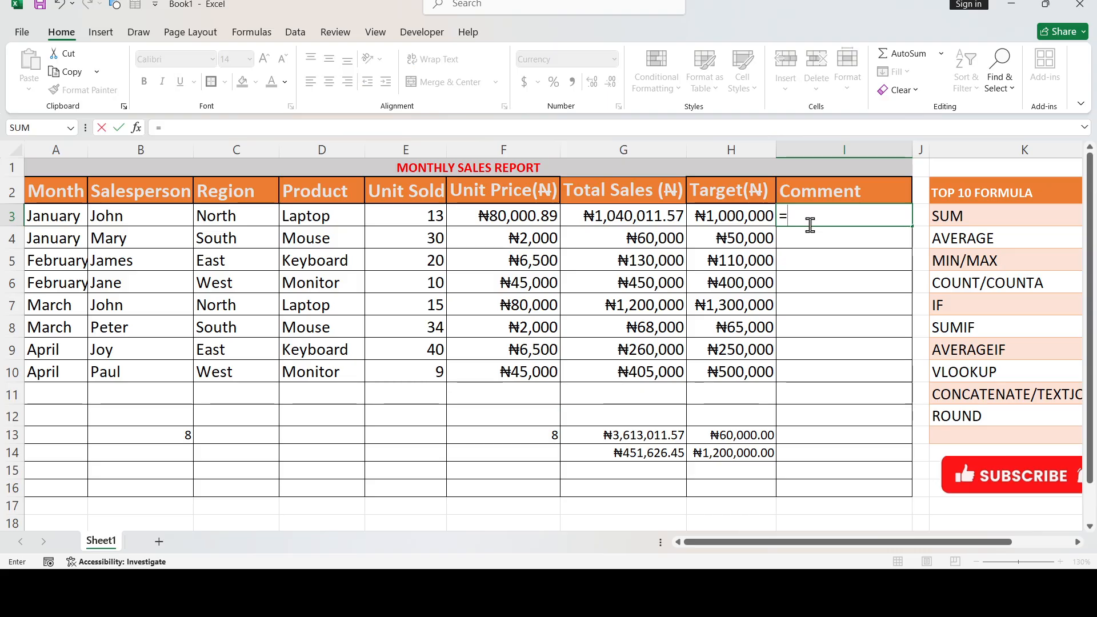
{"action": "type", "text": "IF("}
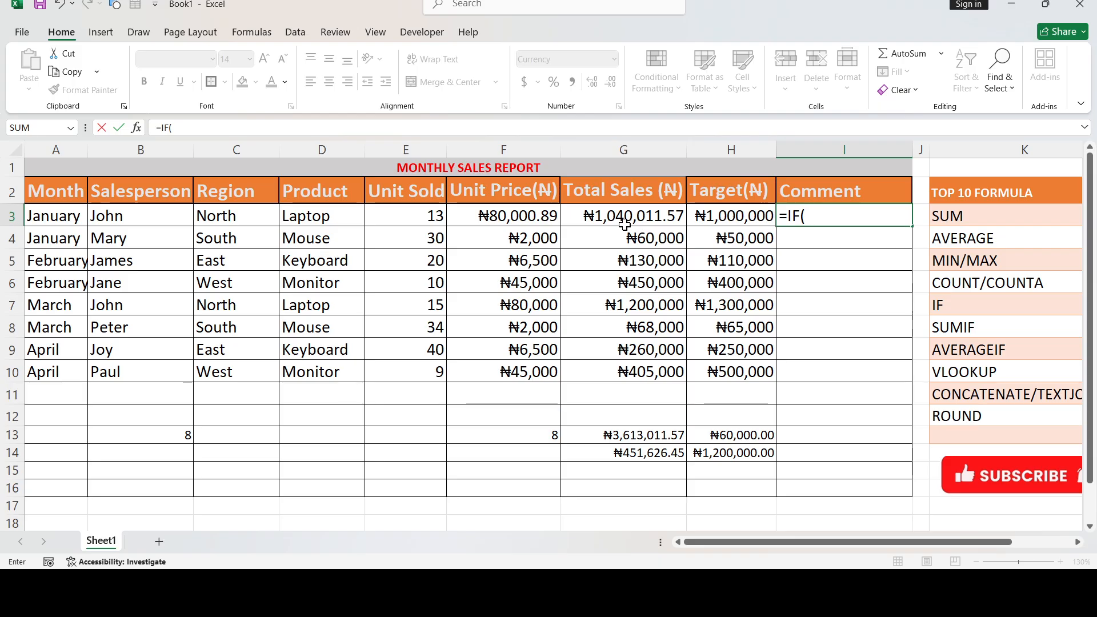
{"action": "left_click", "coordinate": [626, 224]}
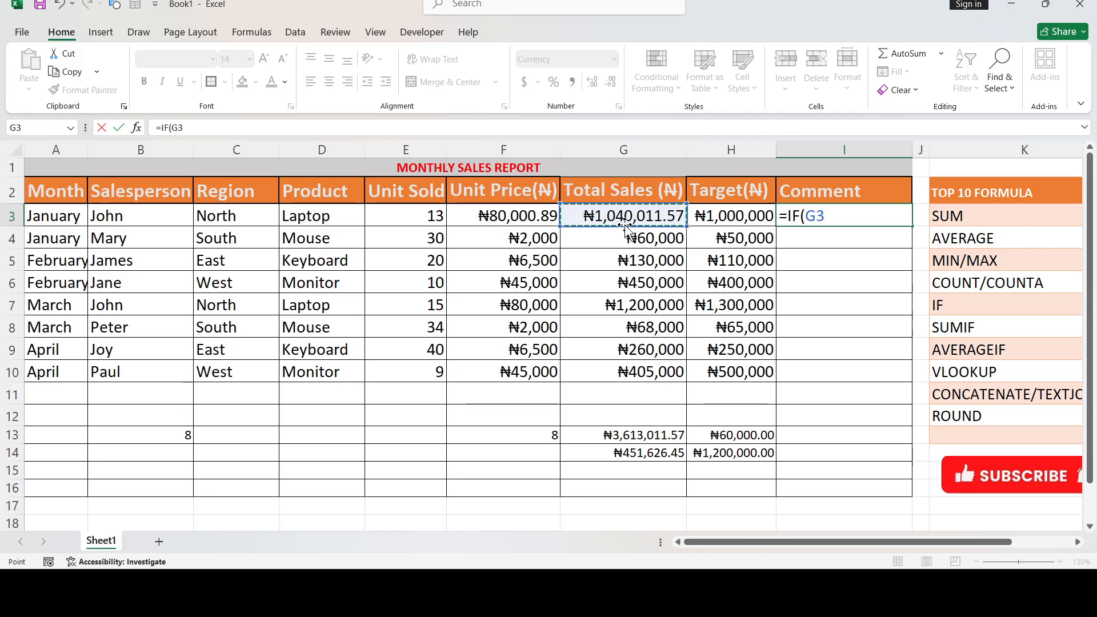
{"action": "type", "text": ">="}
{"action": "left_click", "coordinate": [722, 218]}
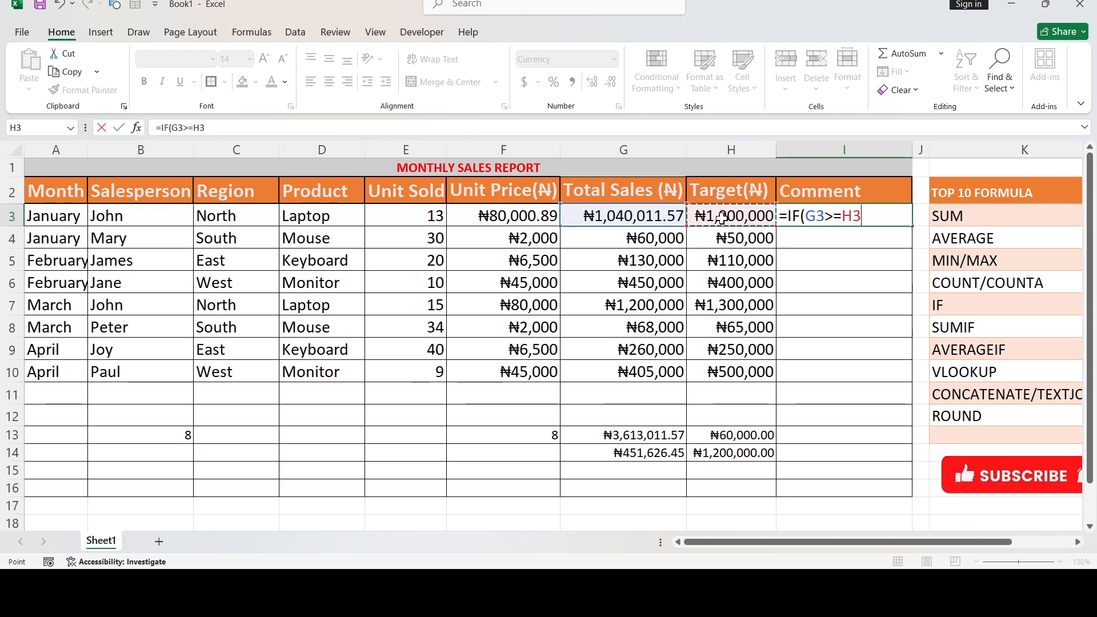
{"action": "type", "text": ","}
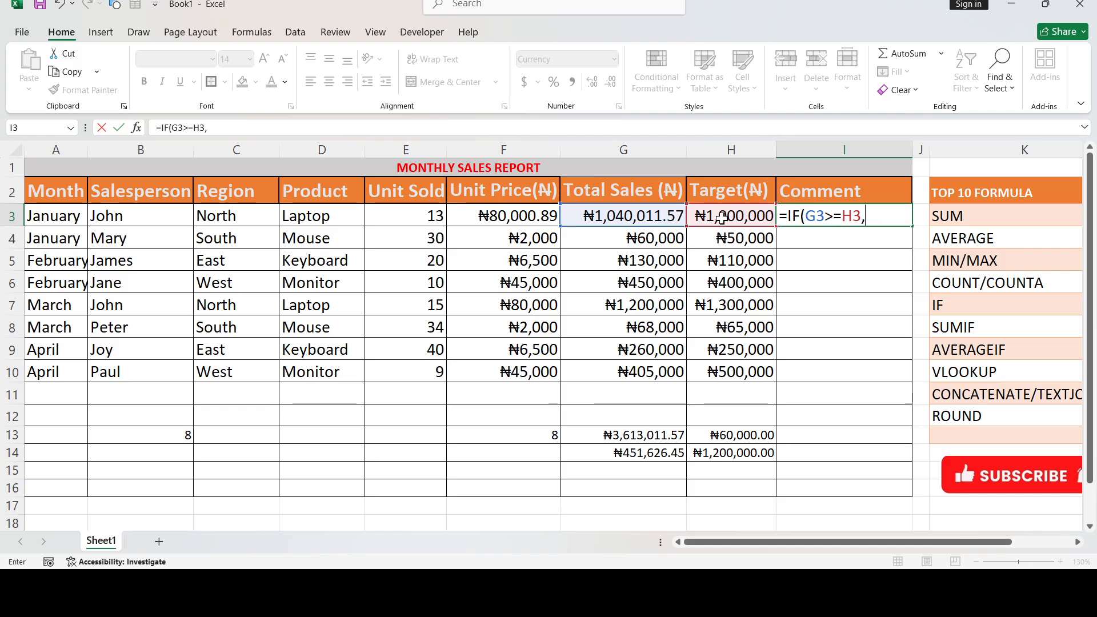
Step: Complete the IF formula in I3 with "MET TARGET" as the true result and "TARGET NOT MET" as the false result
{"action": "type", "text": "\"MAT"}
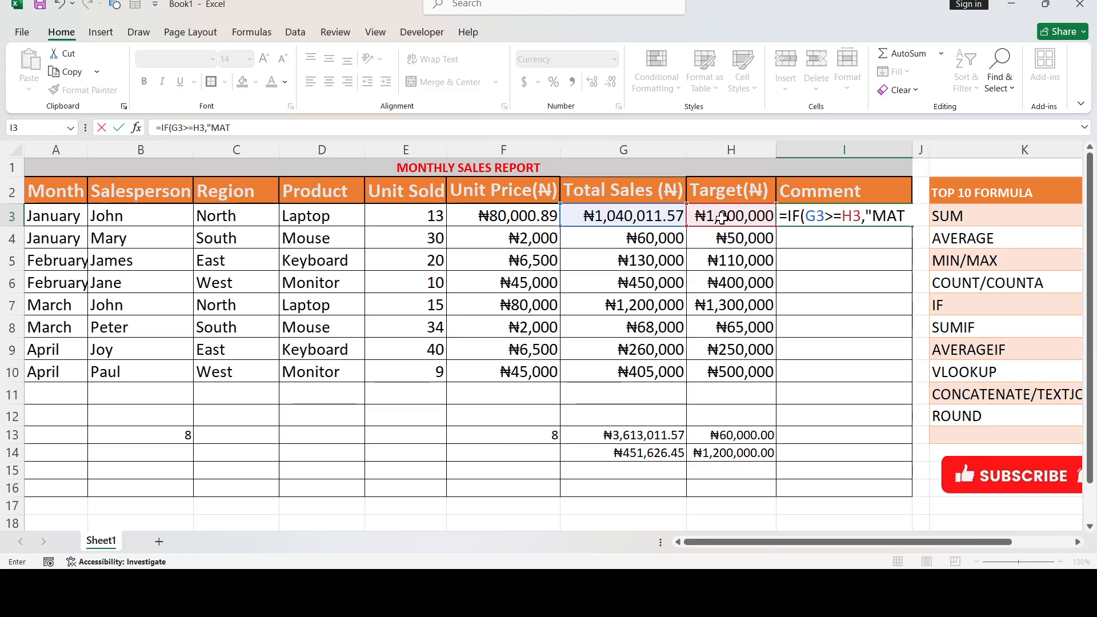
{"action": "key", "text": "BackSpace"}
{"action": "key", "text": "BackSpace"}
{"action": "type", "text": "ET TARGET"}
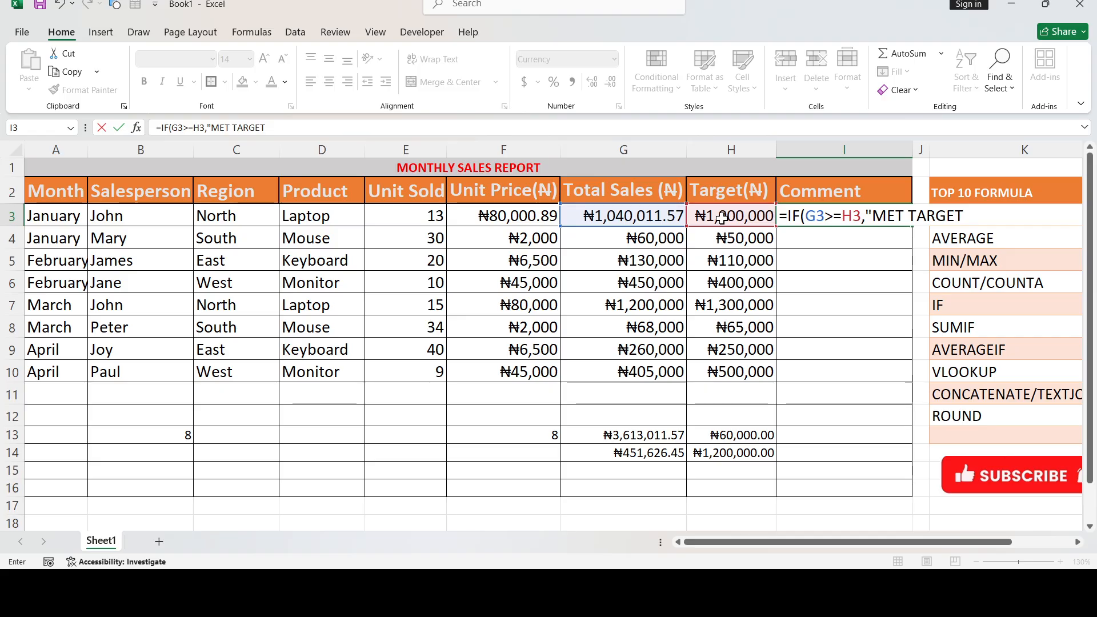
{"action": "type", "text": ","}
{"action": "key", "text": "BackSpace"}
{"action": "type", "text": ",\",\"TARGET"}
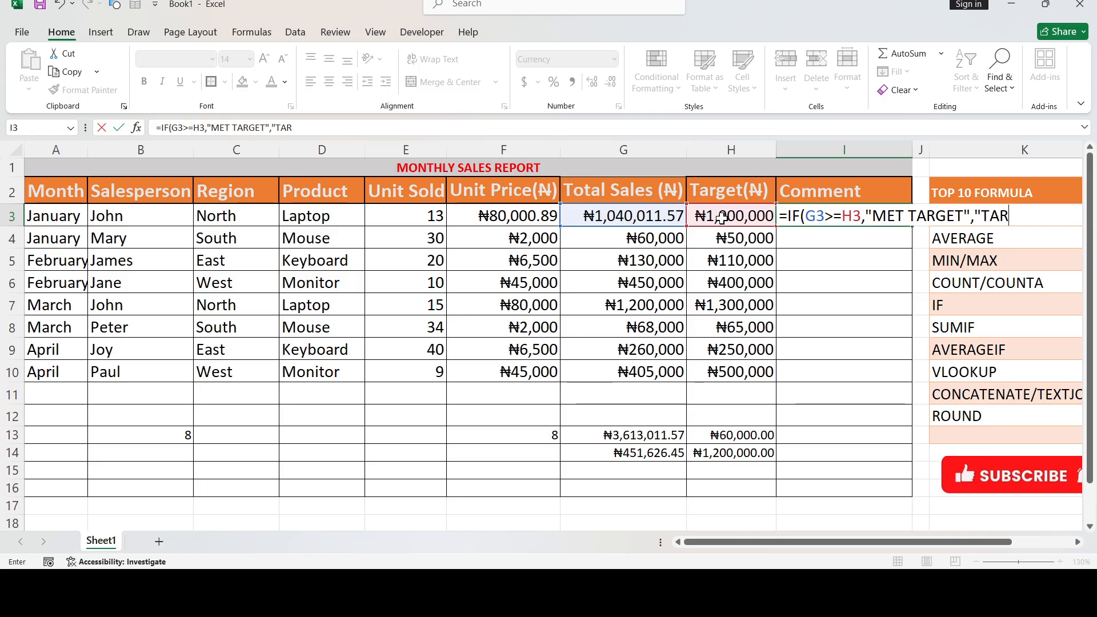
{"action": "type", "text": " NO"}
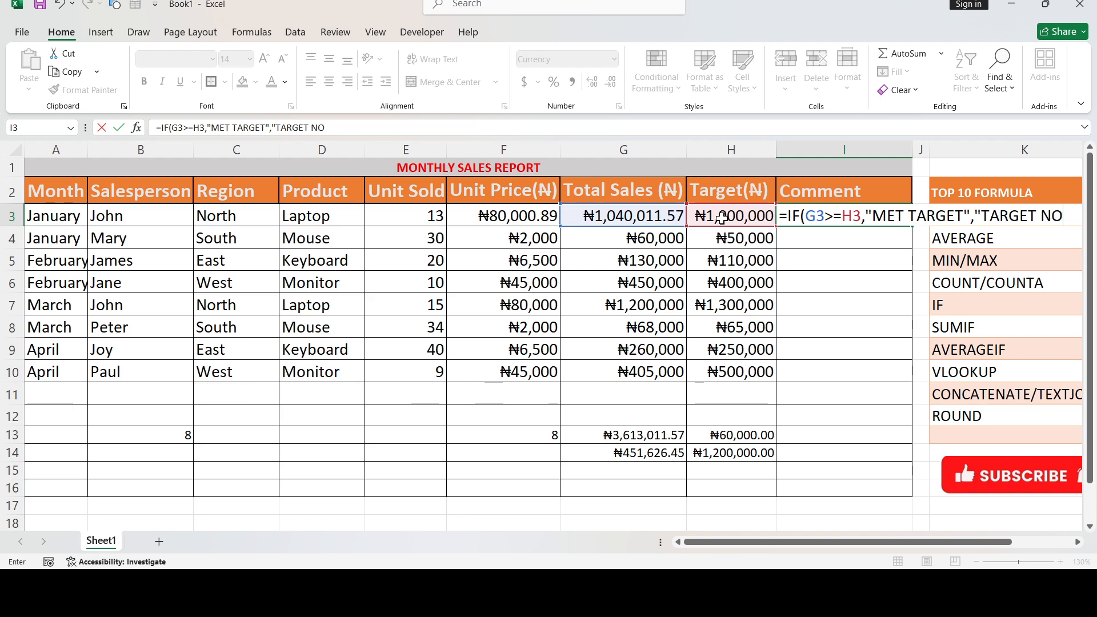
{"action": "type", "text": "T MET"}
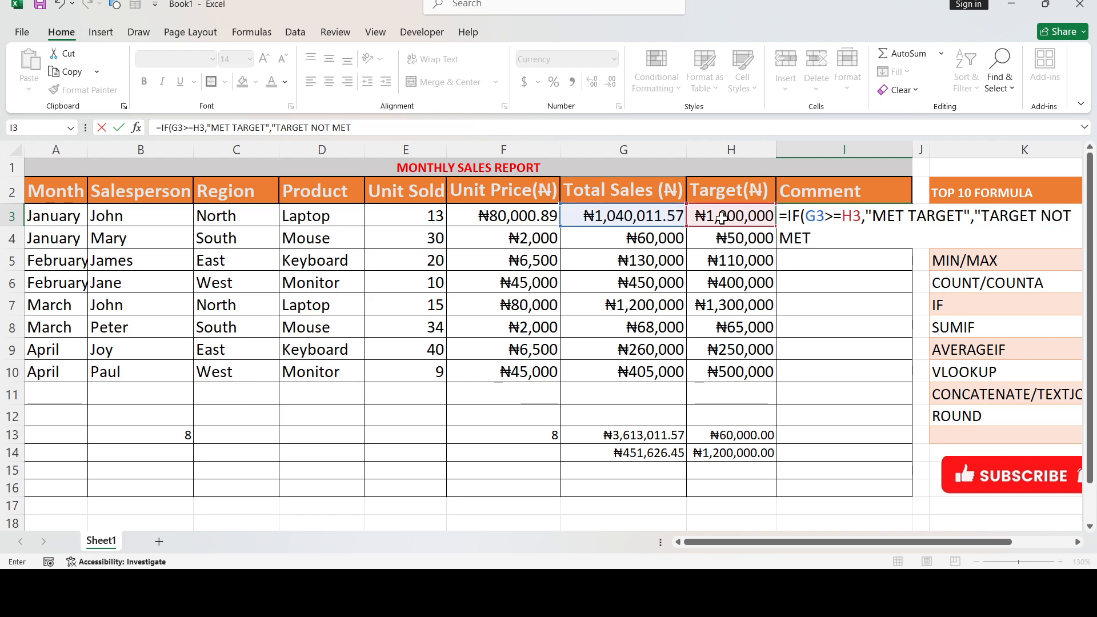
{"action": "type", "text": "\""}
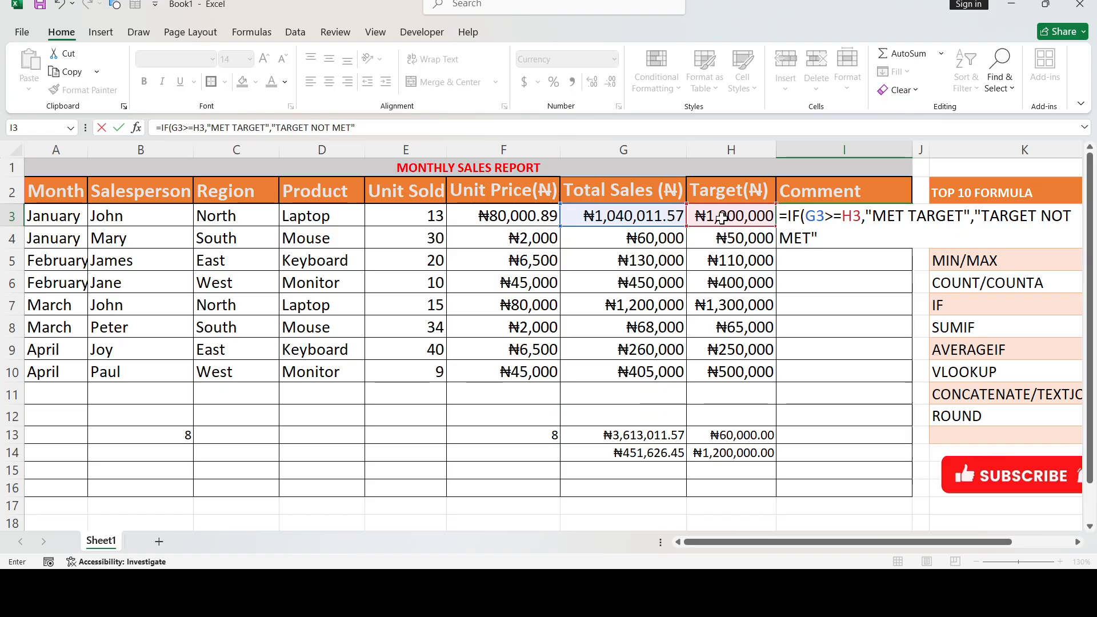
{"action": "type", "text": ")"}
{"action": "key", "text": "Return"}
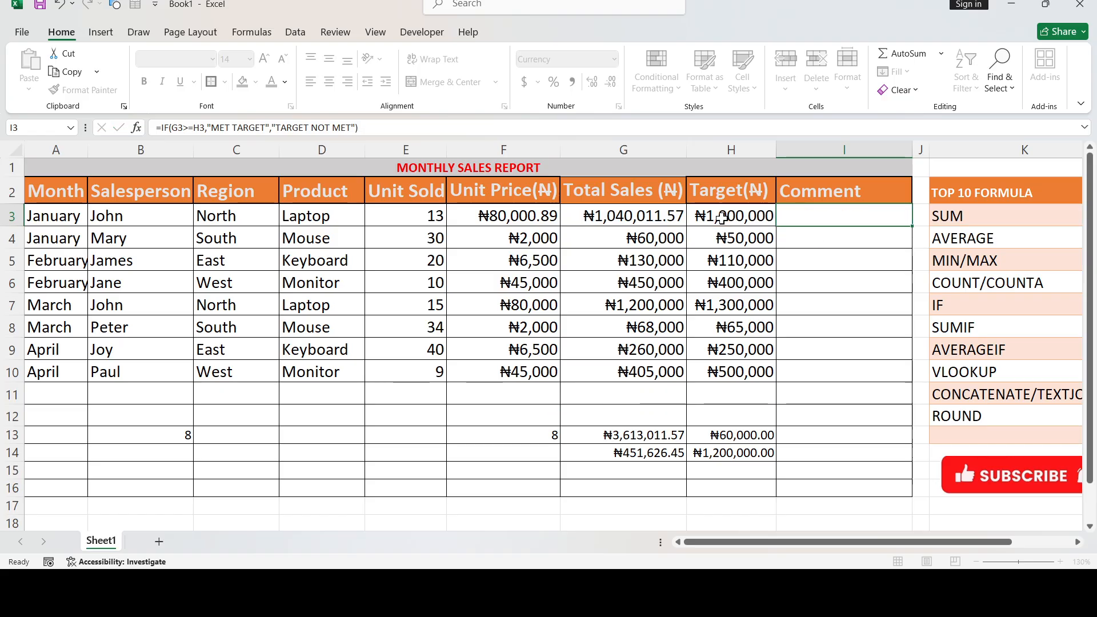
Step: Fill the IF formula from I3 down through I10 and check the comments against each row's Total Sales and Target
{"action": "left_click", "coordinate": [867, 213]}
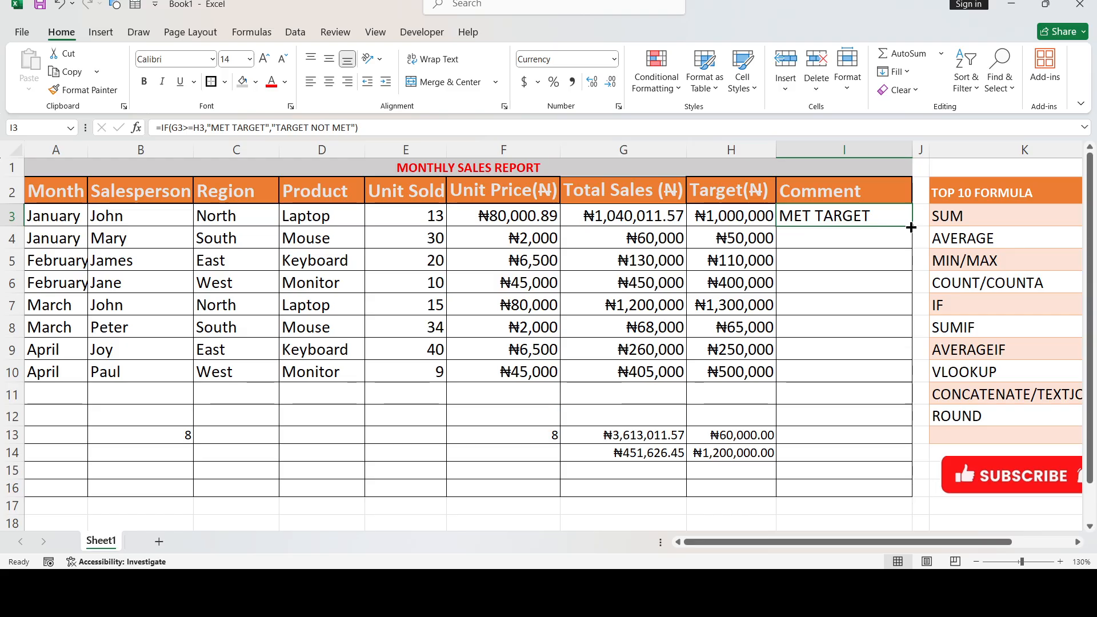
{"action": "left_click_drag", "start_coordinate": [912, 228], "coordinate": [896, 382]}
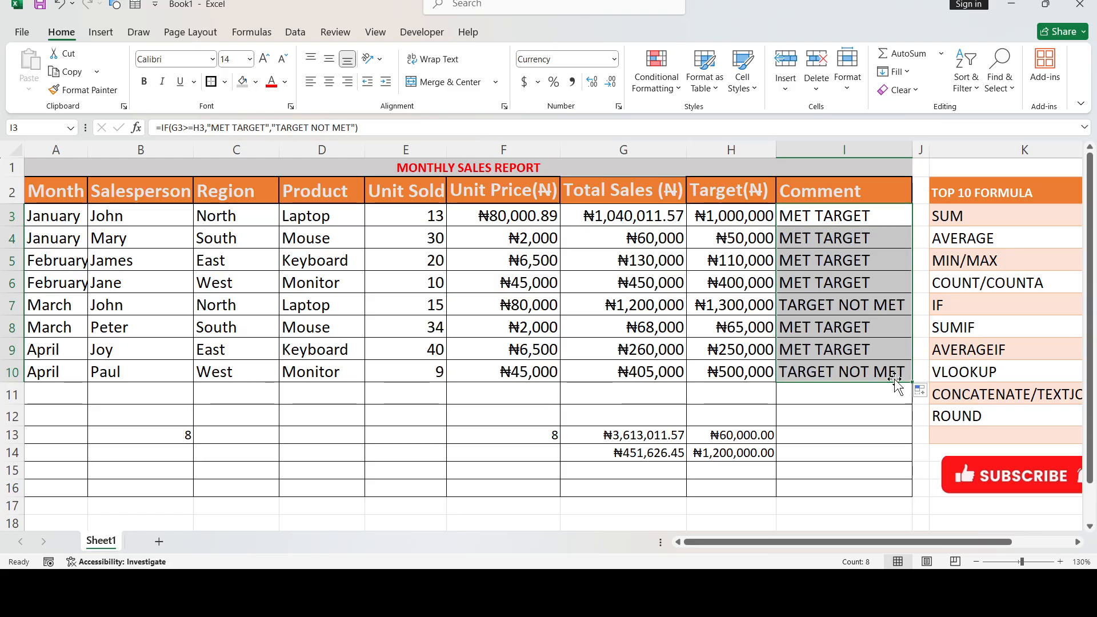
{"action": "left_click", "coordinate": [795, 240]}
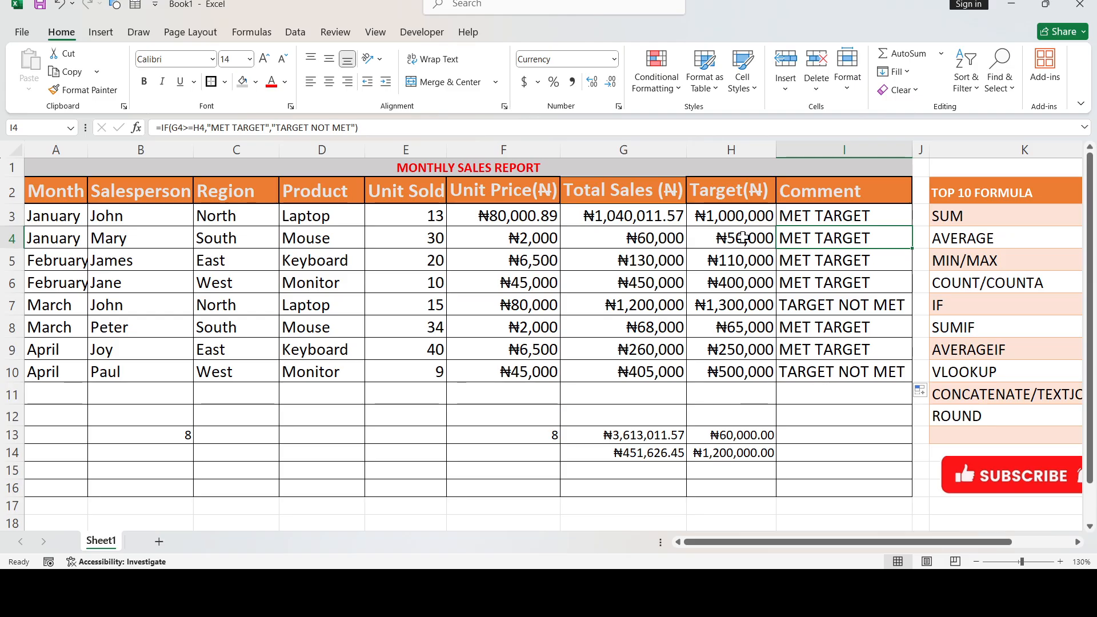
{"action": "left_click", "coordinate": [630, 241]}
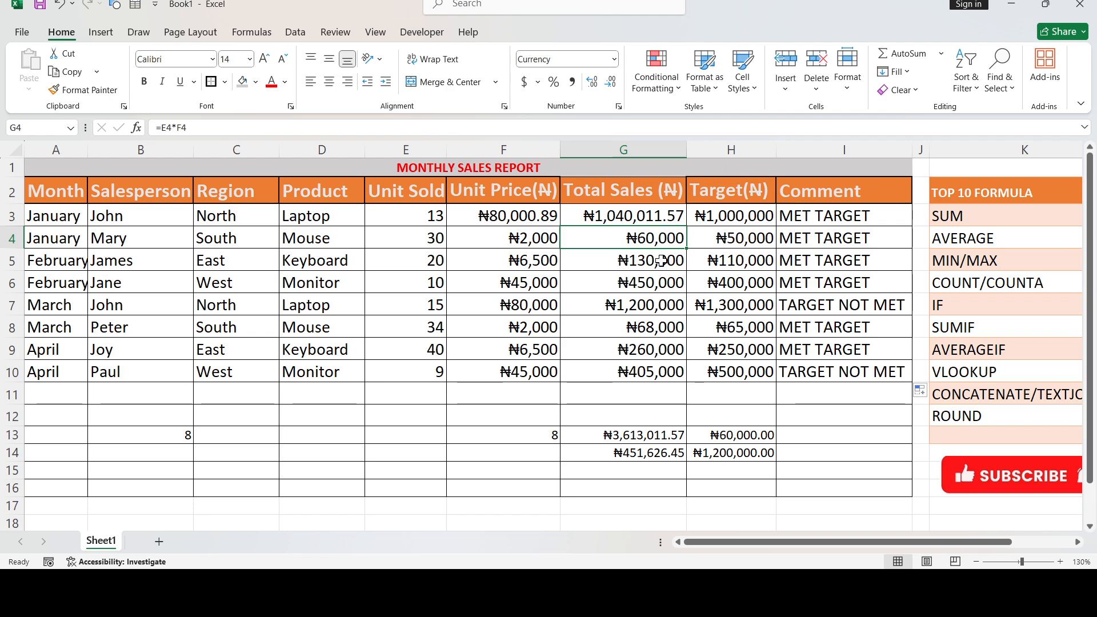
{"action": "left_click", "coordinate": [754, 259]}
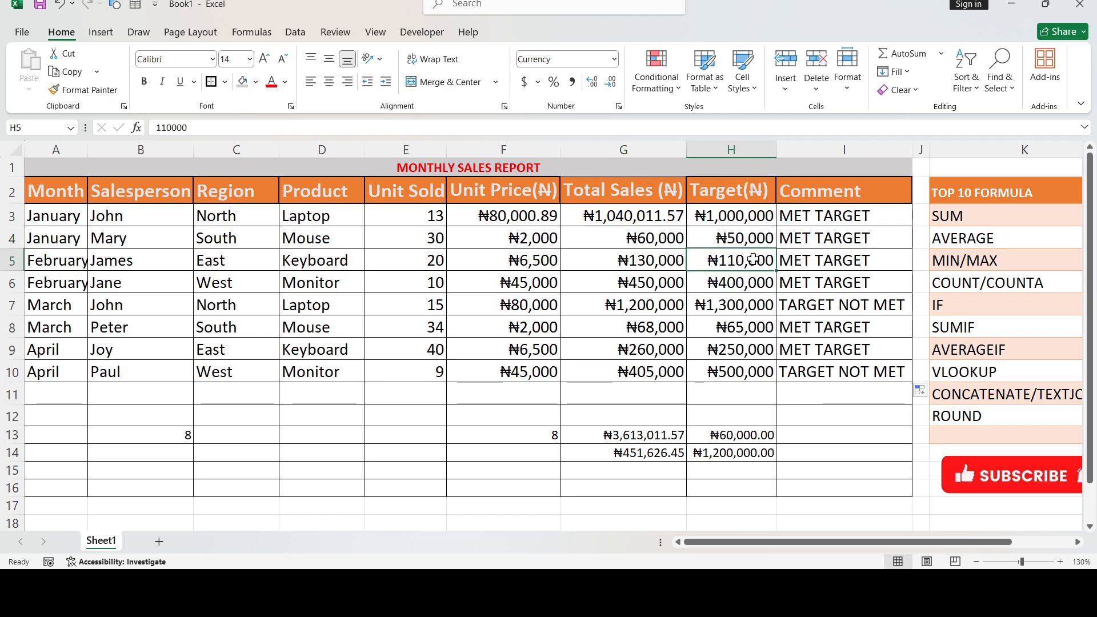
{"action": "left_click", "coordinate": [639, 263]}
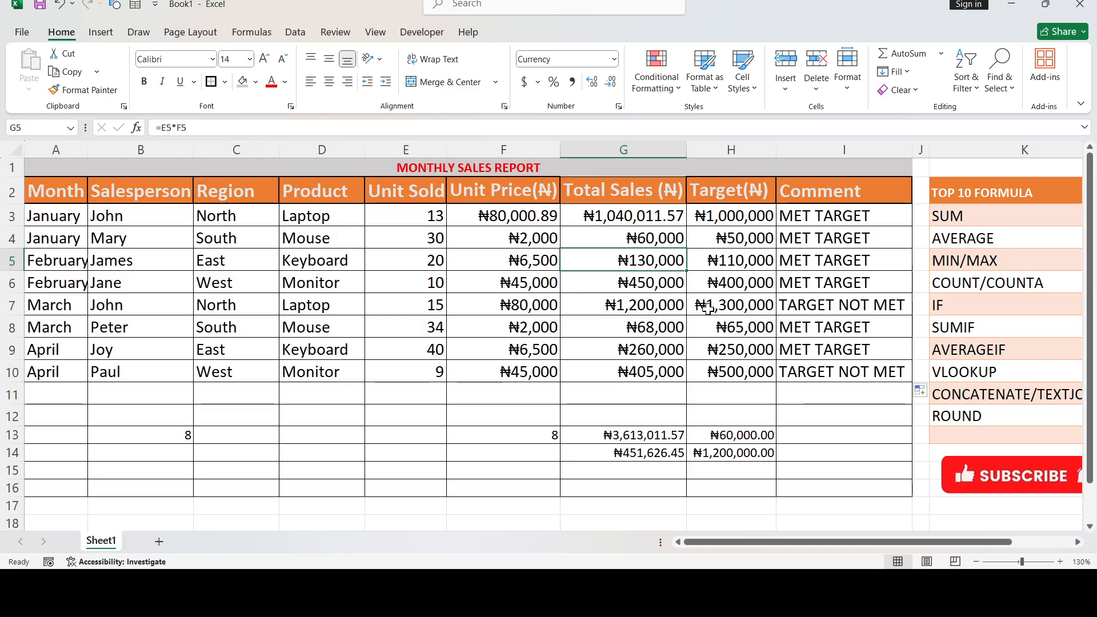
{"action": "left_click", "coordinate": [873, 327]}
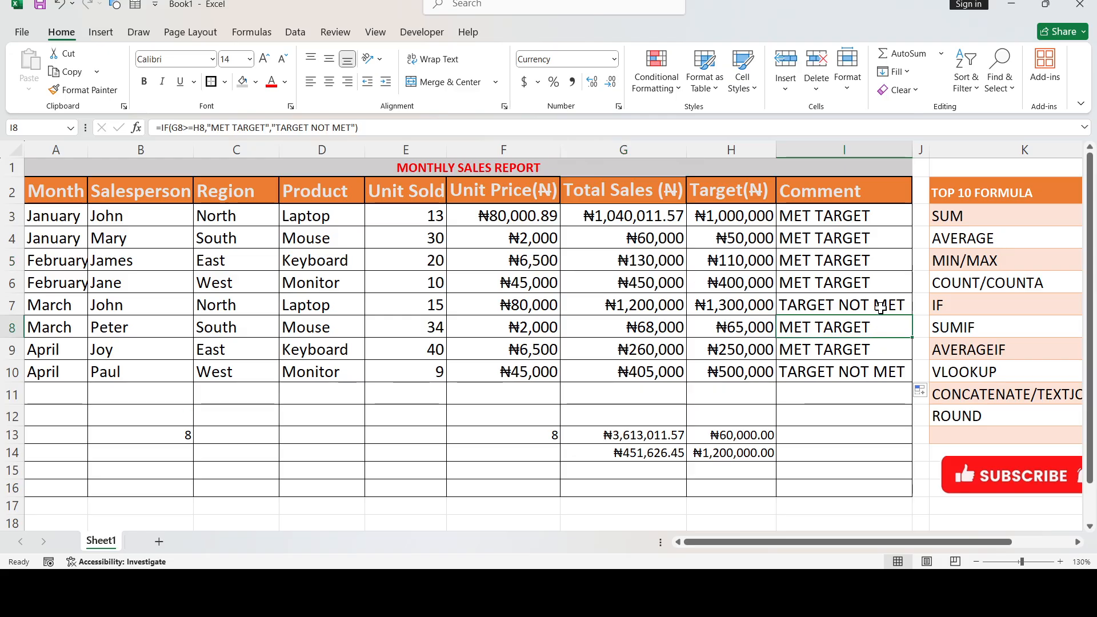
{"action": "left_click", "coordinate": [881, 306]}
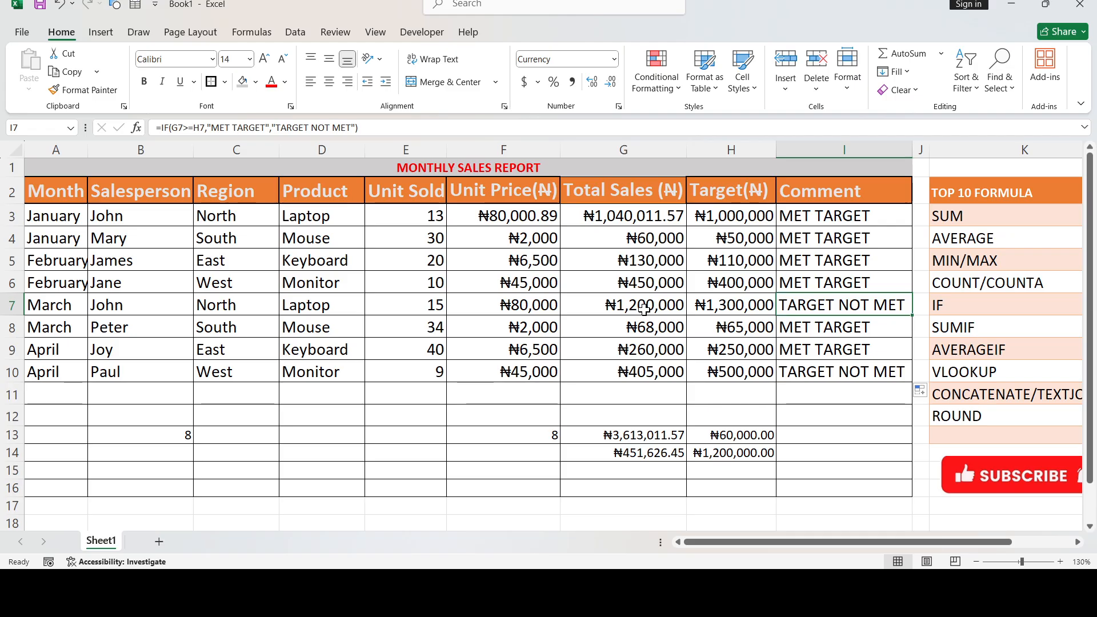
Step: Start a SUMIF formula in C13 with the Region cells C3:C10 as the criteria range
{"action": "left_click", "coordinate": [245, 435]}
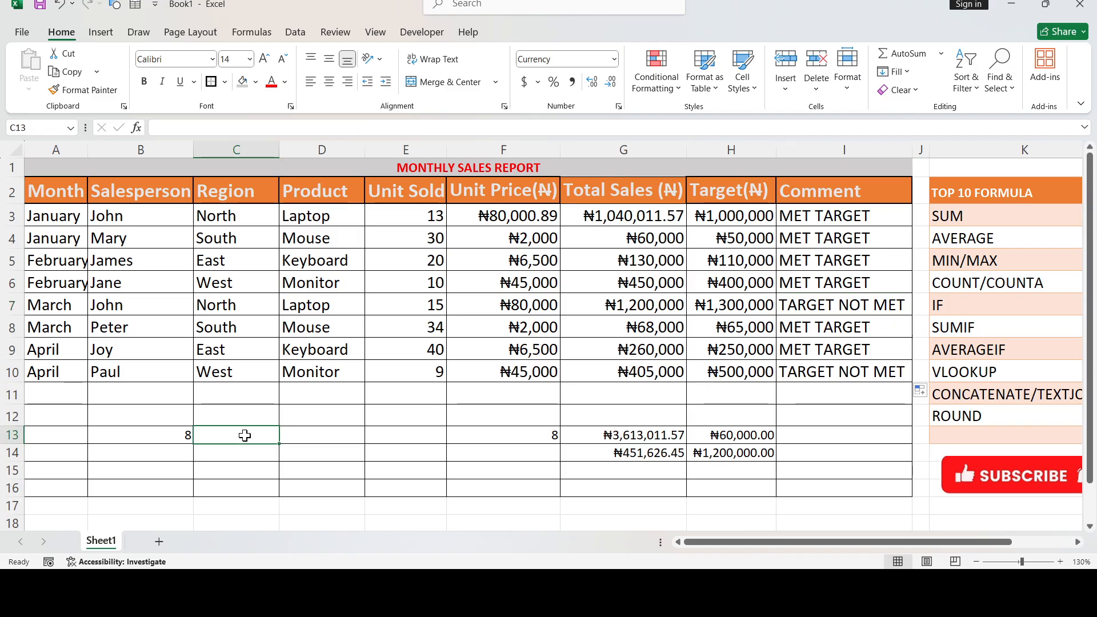
{"action": "type", "text": "="}
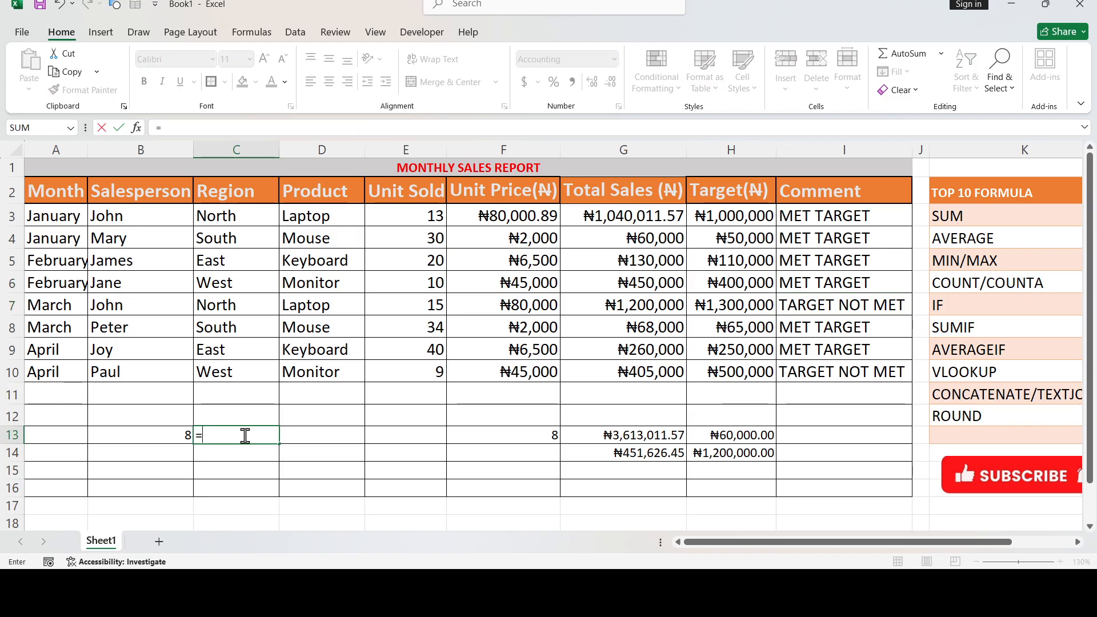
{"action": "type", "text": "SUMIF"}
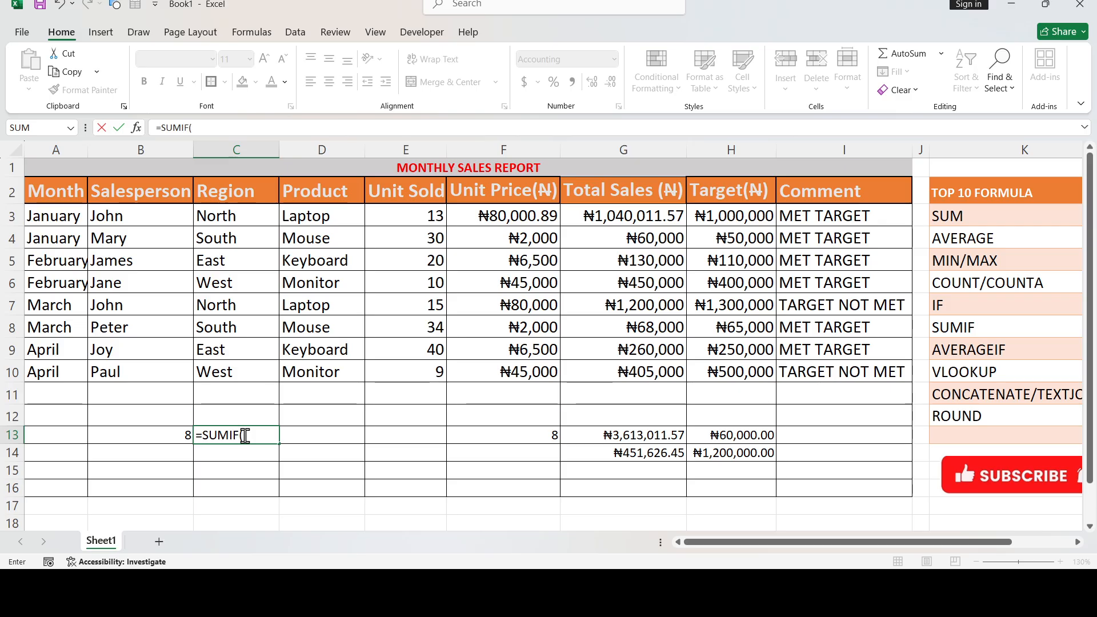
{"action": "type", "text": "("}
{"action": "left_click", "coordinate": [245, 215]}
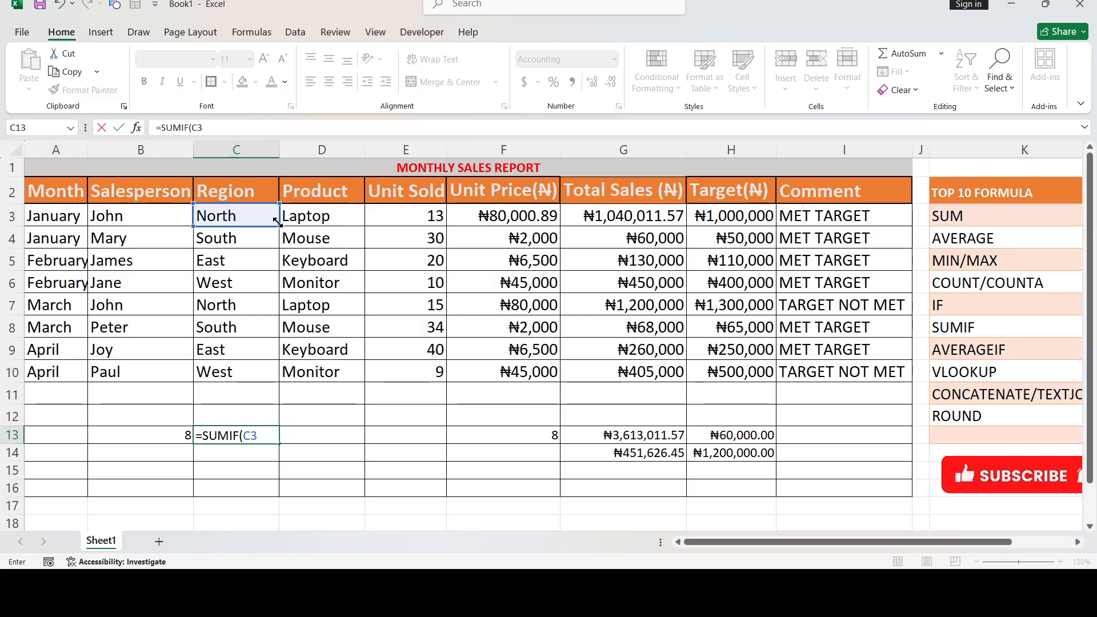
{"action": "left_click_drag", "start_coordinate": [278, 227], "coordinate": [260, 393]}
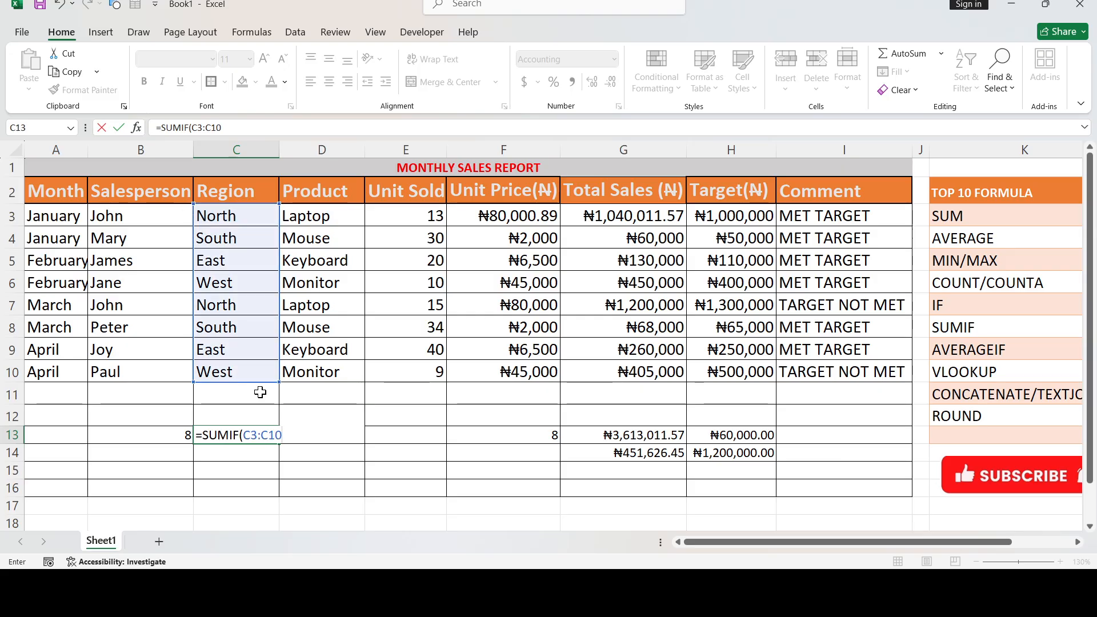
Step: Complete the SUMIF formula in C13 with criterion "North" and sum range G3:G10, and check the Total Sales of both North rows
{"action": "type", "text": ",\""}
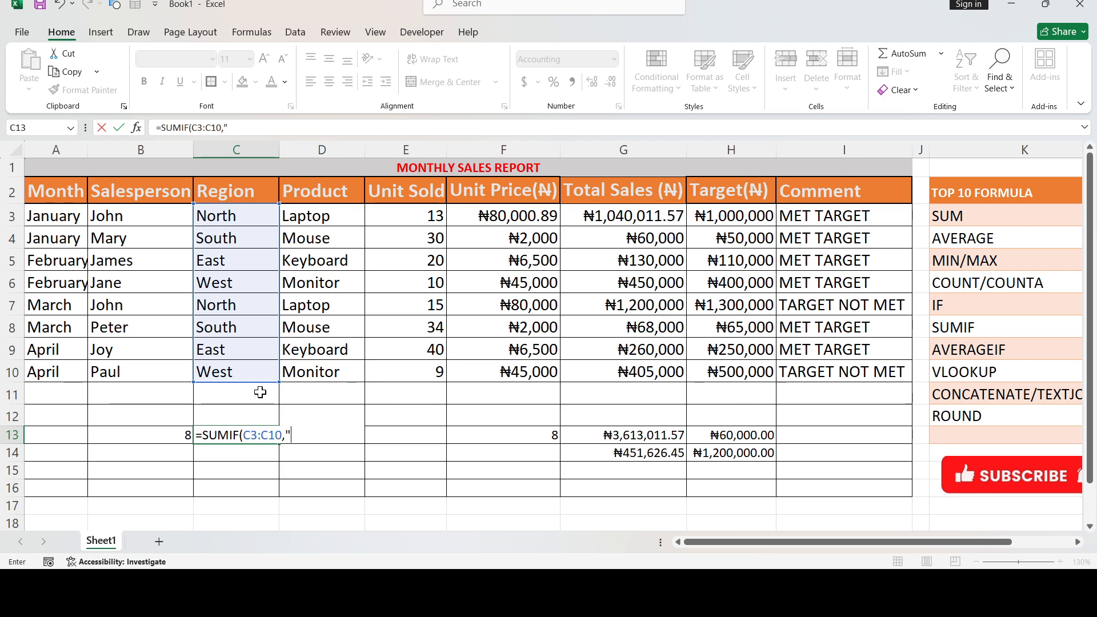
{"action": "type", "text": "North"}
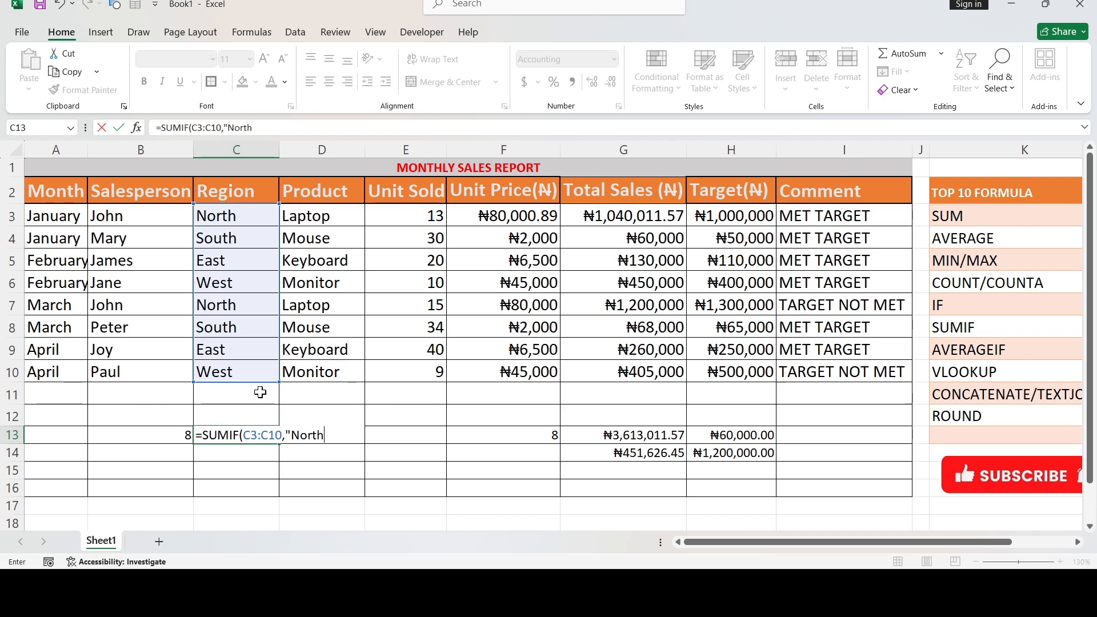
{"action": "type", "text": "\""}
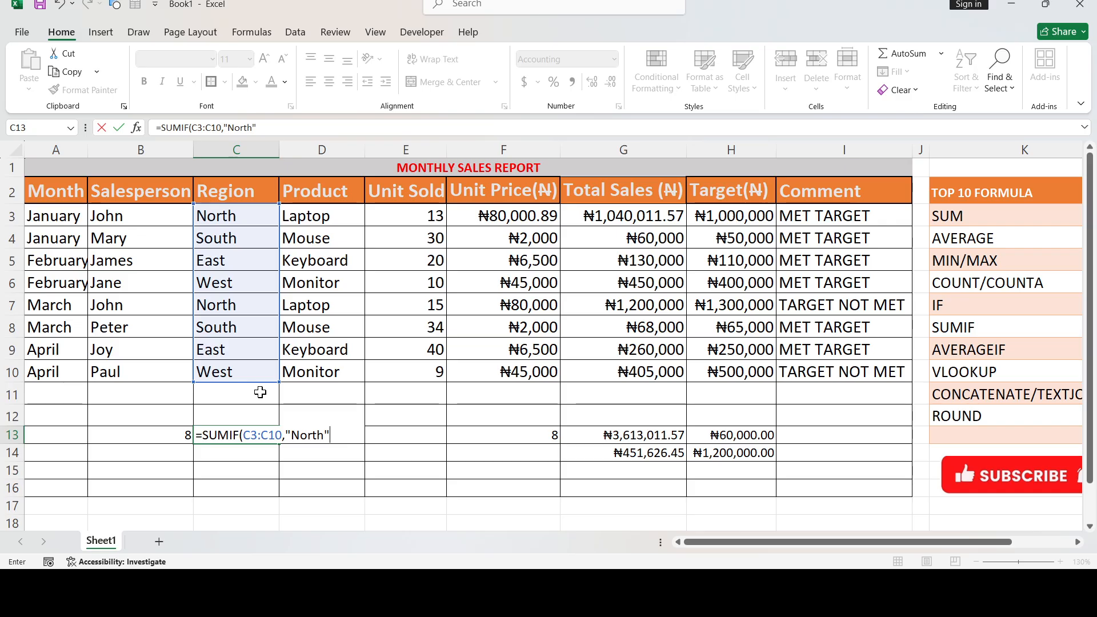
{"action": "type", "text": ","}
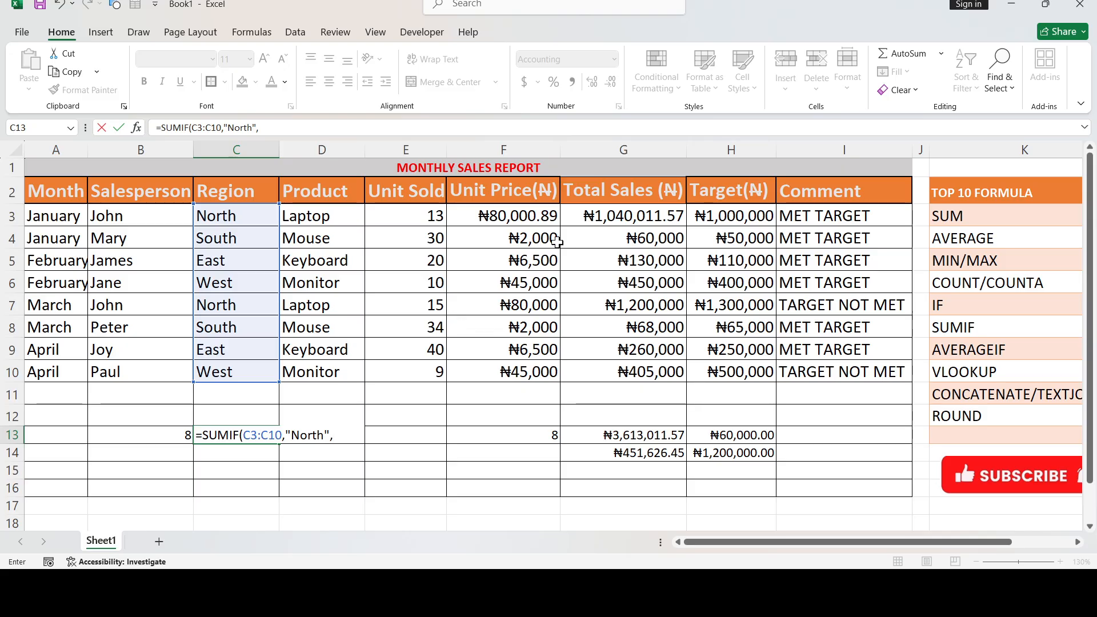
{"action": "left_click", "coordinate": [665, 214]}
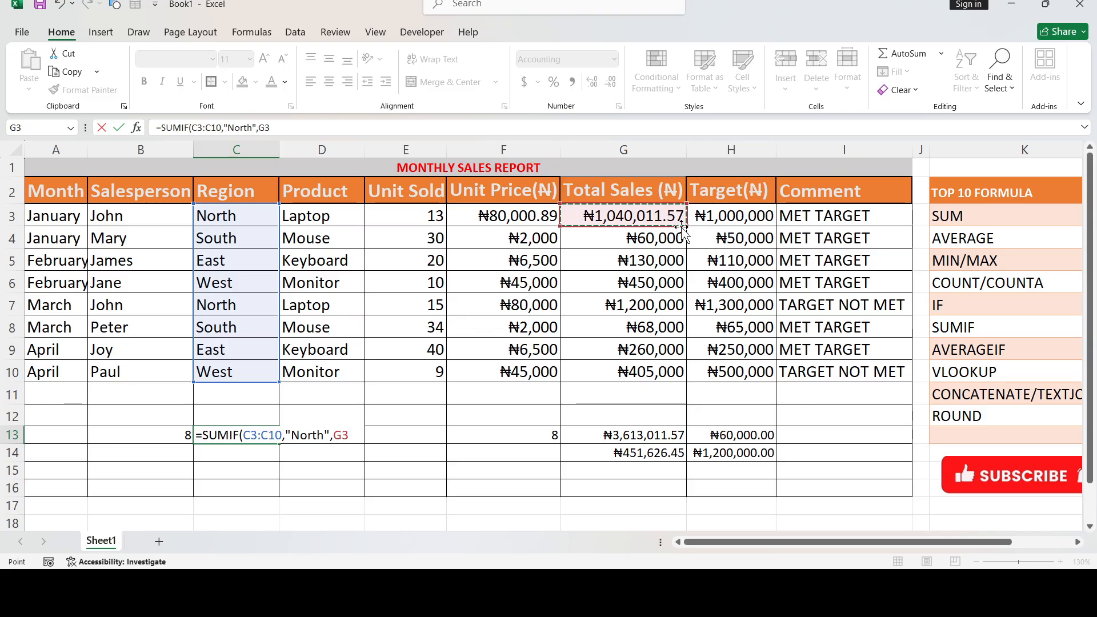
{"action": "left_click_drag", "start_coordinate": [684, 223], "coordinate": [654, 380]}
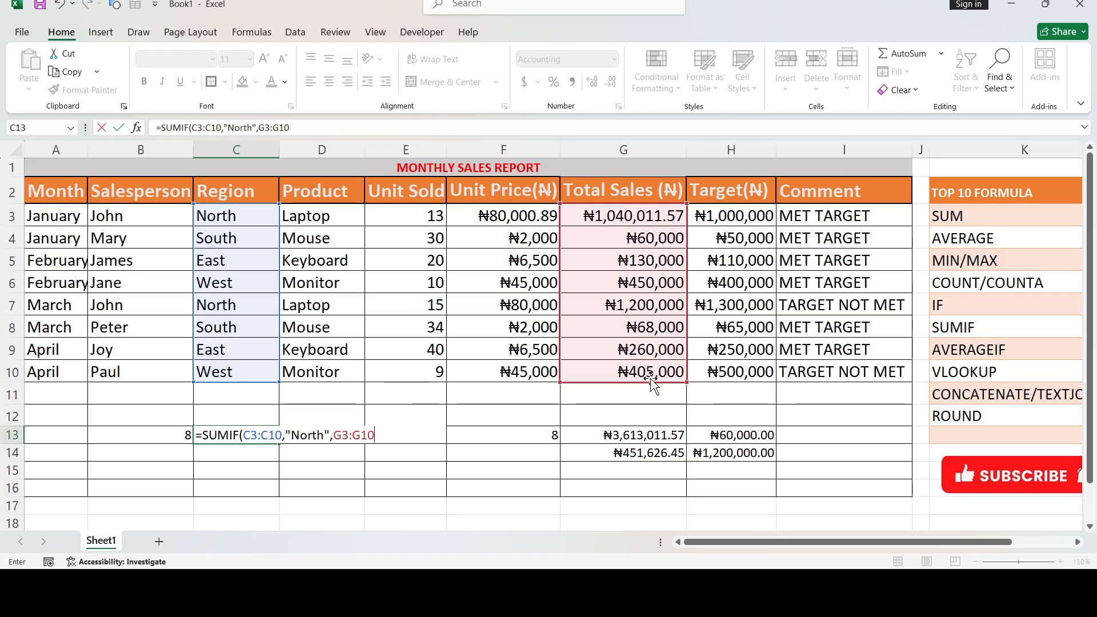
{"action": "type", "text": ")"}
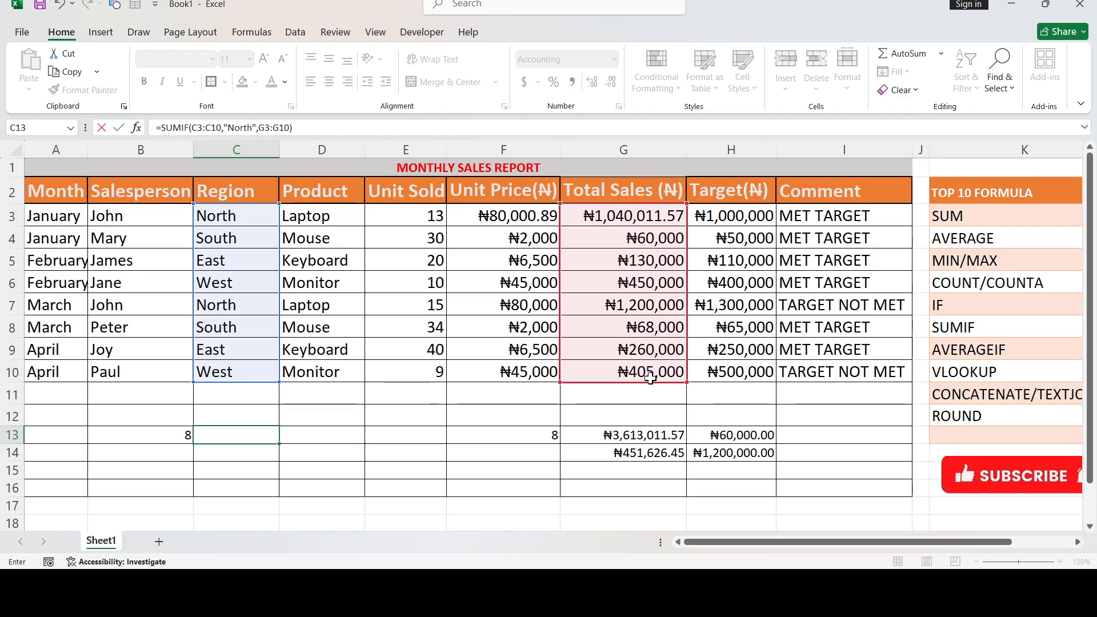
{"action": "key", "text": "Return"}
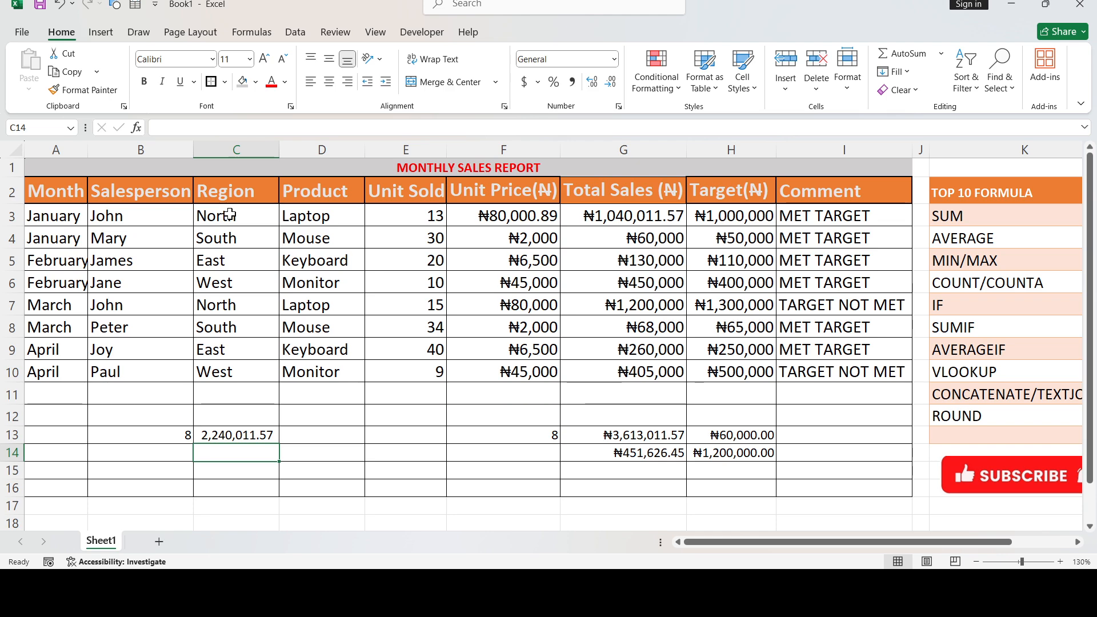
{"action": "left_click", "coordinate": [619, 223]}
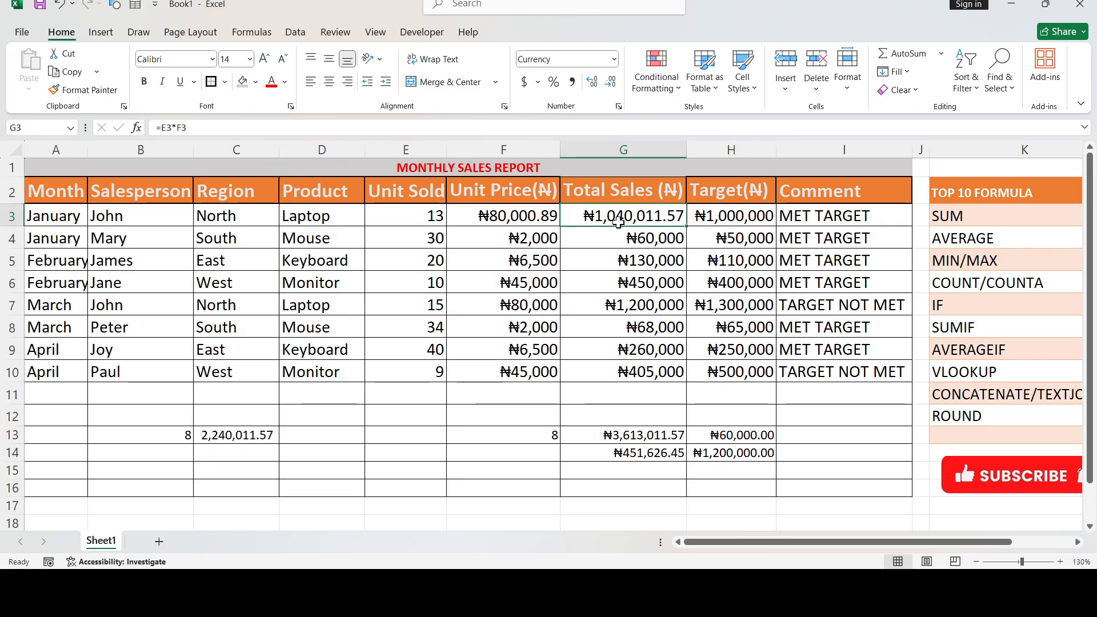
{"action": "left_click", "coordinate": [628, 298]}
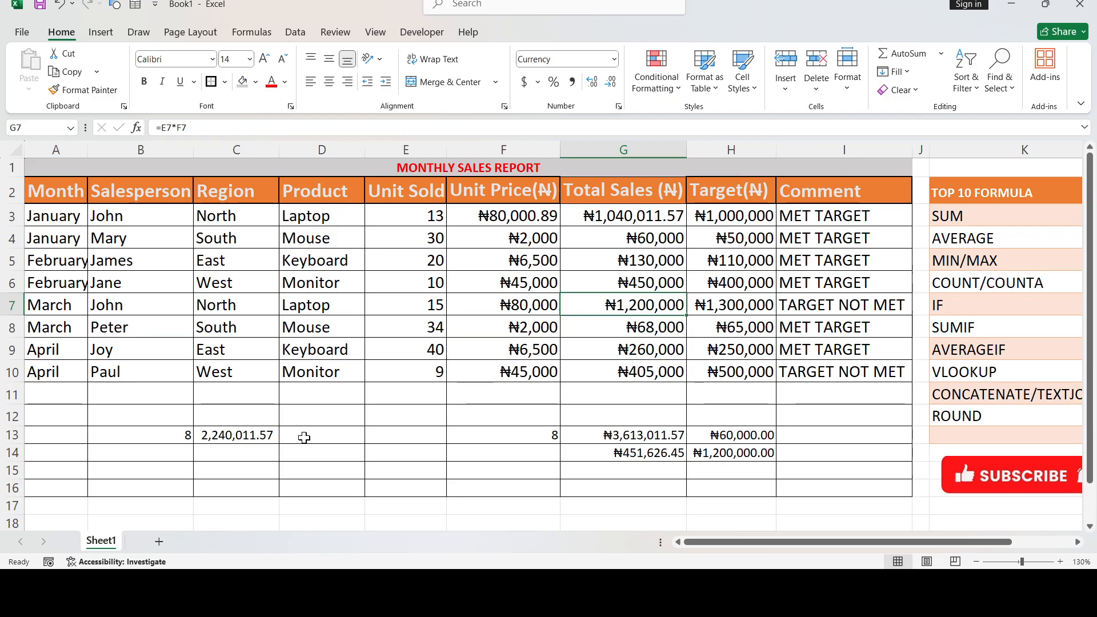
Step: Start an AVERAGEIF formula in D13 with the Product cells D3:D10 as the criteria range
{"action": "left_click", "coordinate": [304, 438]}
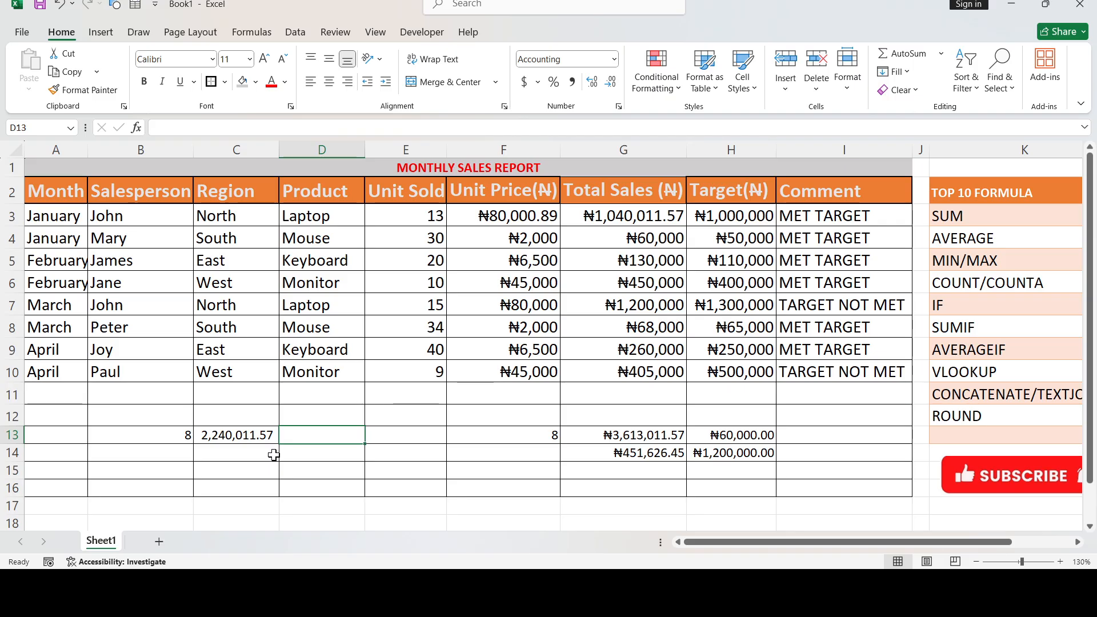
{"action": "type", "text": "=a"}
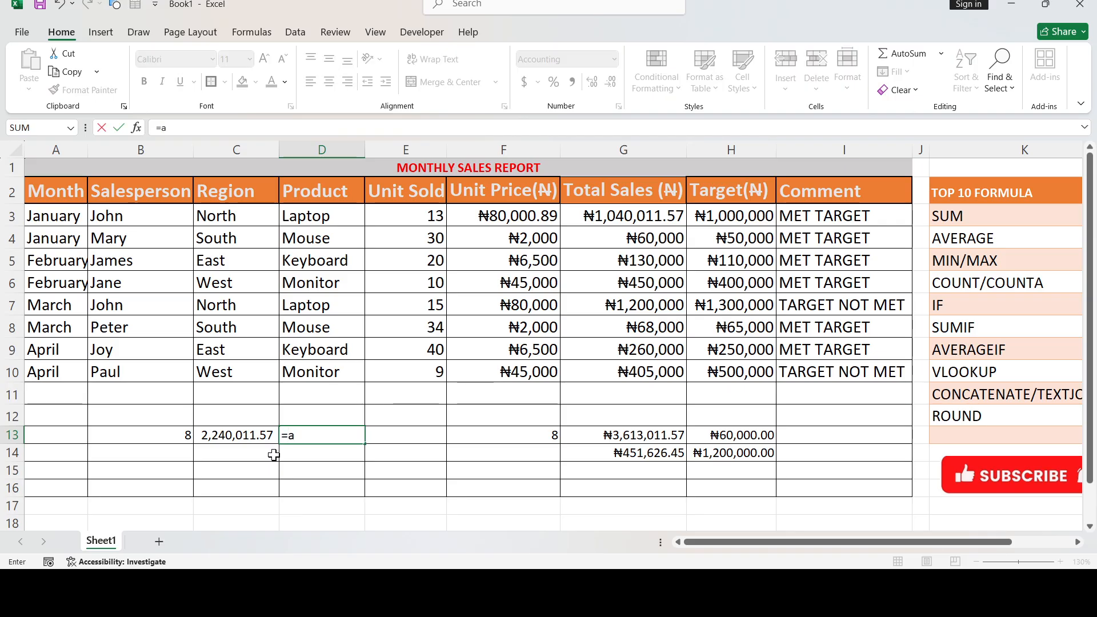
{"action": "type", "text": "v"}
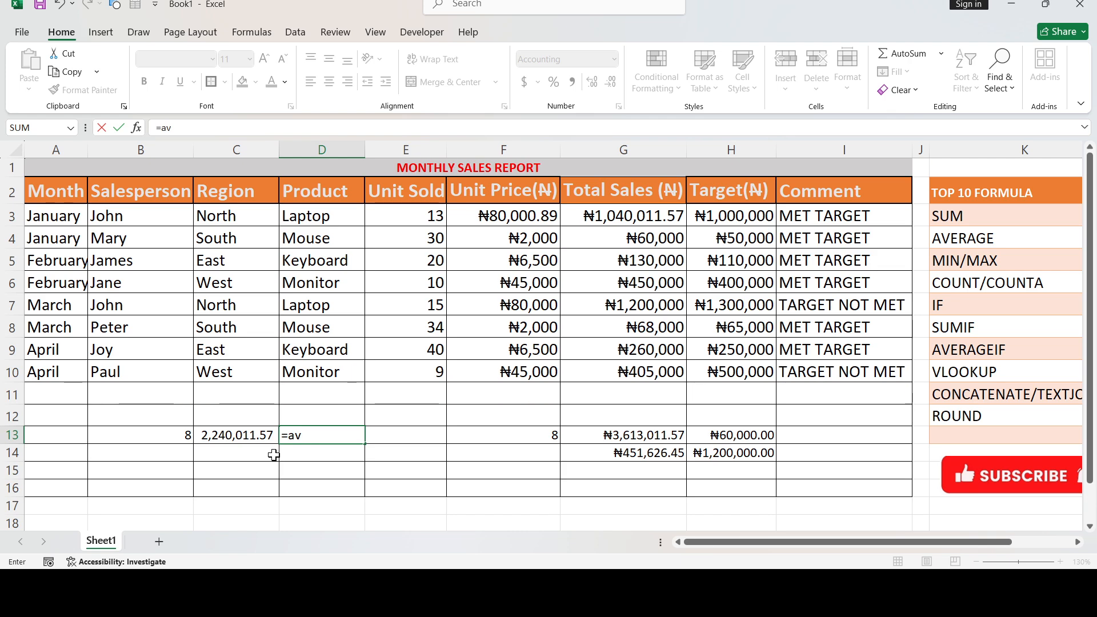
{"action": "type", "text": "er"}
{"action": "key", "text": "Down"}
{"action": "key", "text": "Down"}
{"action": "key", "text": "Tab"}
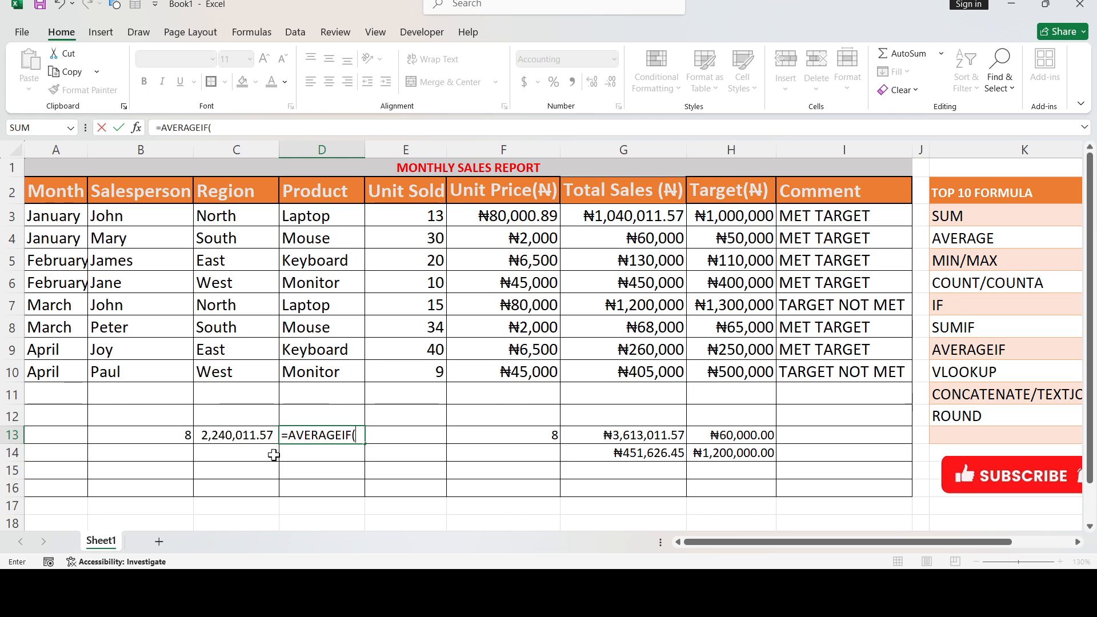
{"action": "left_click", "coordinate": [335, 218]}
{"action": "left_click_drag", "start_coordinate": [363, 225], "coordinate": [364, 229]}
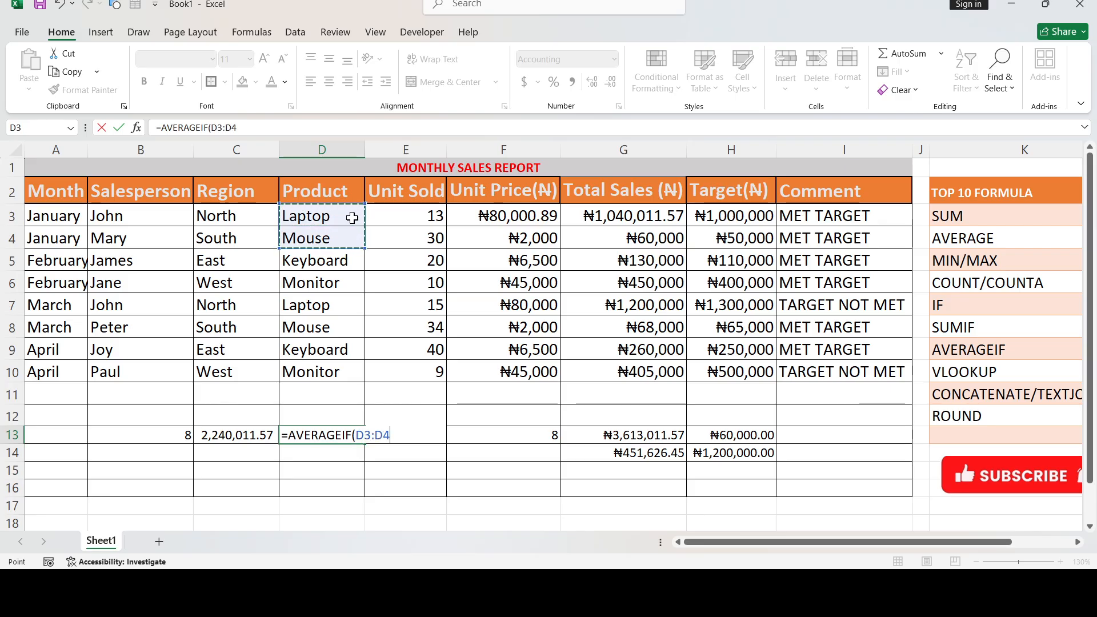
{"action": "left_click_drag", "start_coordinate": [364, 246], "coordinate": [340, 389]}
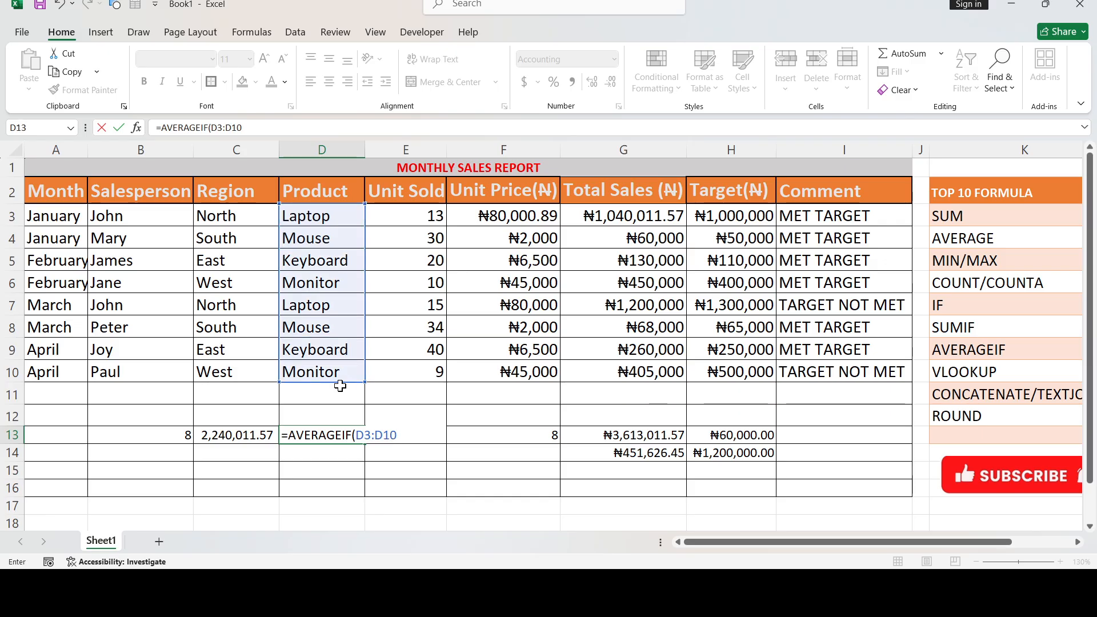
Step: Complete the AVERAGEIF formula in D13 with criterion "Laptop" and average range G3:G10, and check the two Laptop rows
{"action": "type", "text": ",\""}
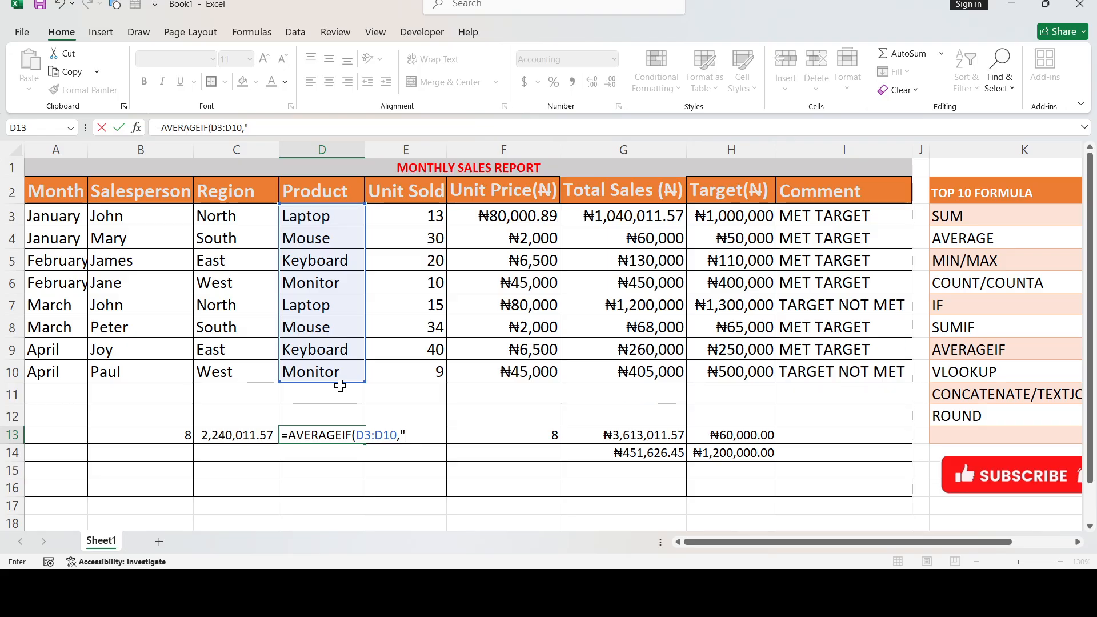
{"action": "type", "text": "Laptop"}
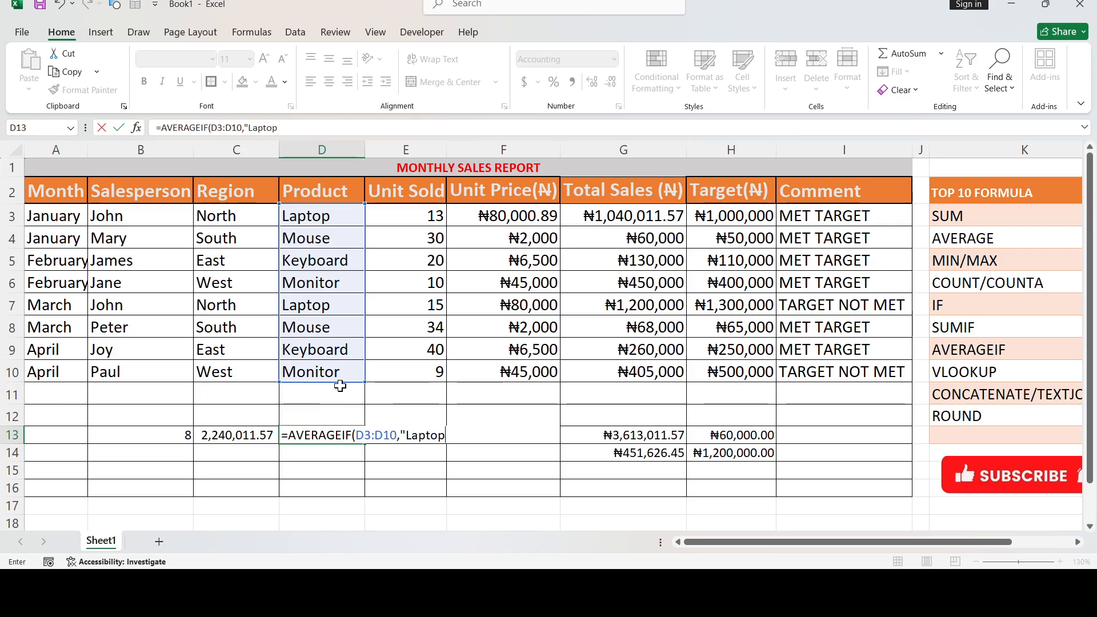
{"action": "type", "text": "\","}
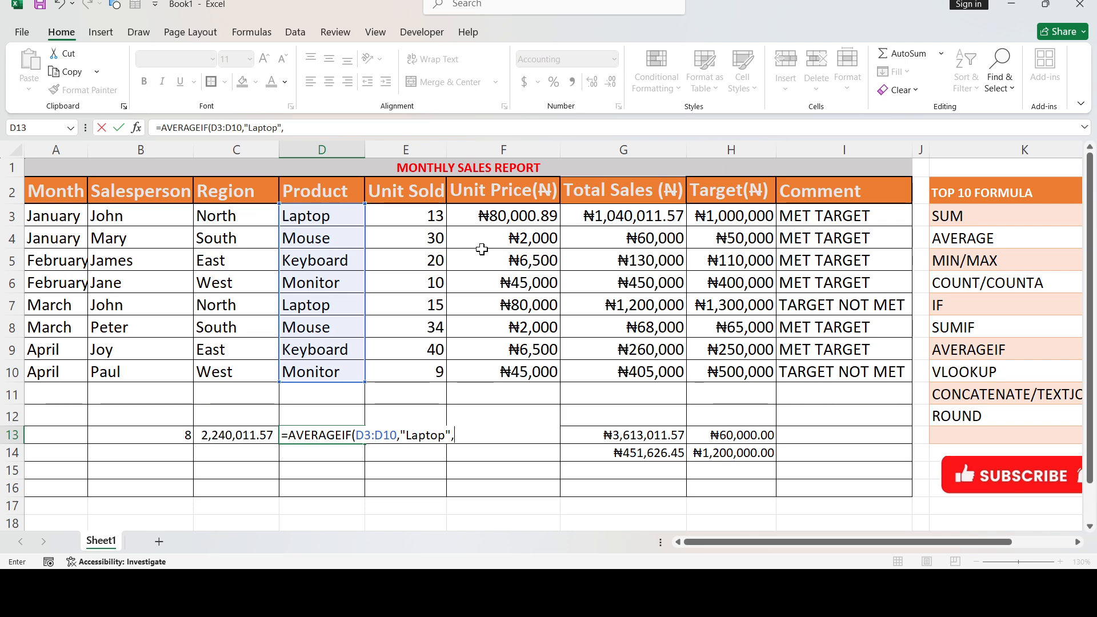
{"action": "left_click", "coordinate": [651, 216]}
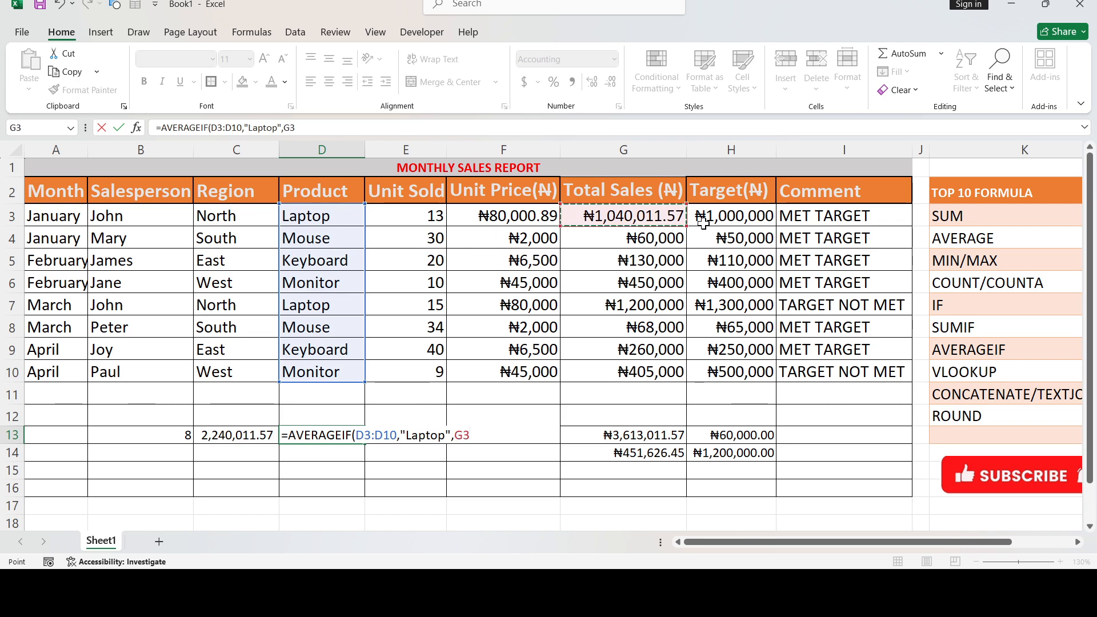
{"action": "left_click_drag", "start_coordinate": [683, 225], "coordinate": [672, 373]}
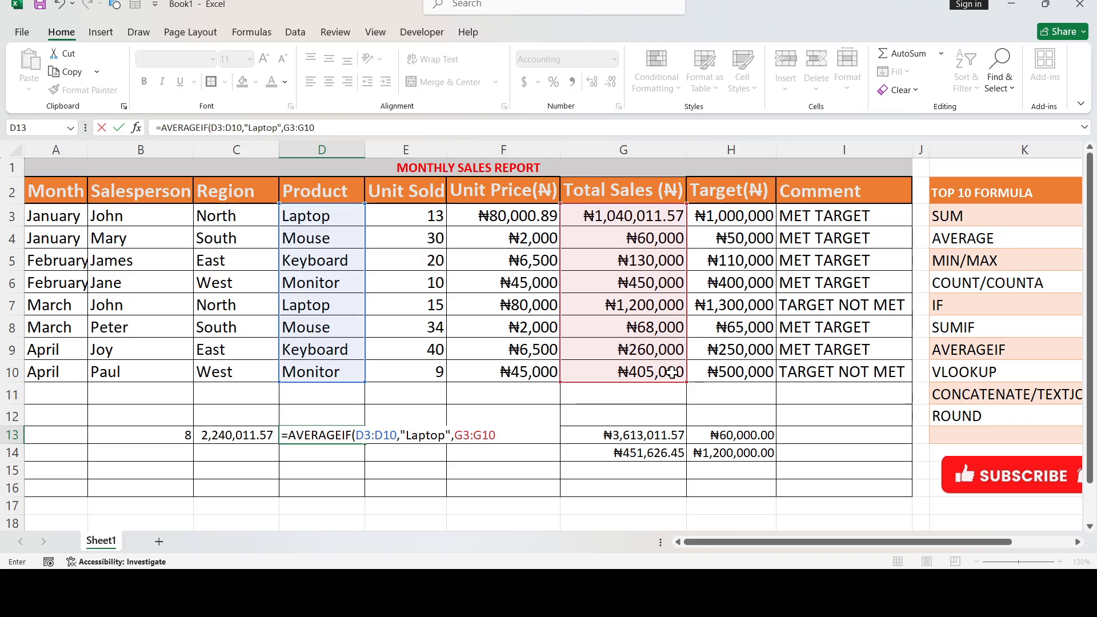
{"action": "type", "text": ")"}
{"action": "key", "text": "Return"}
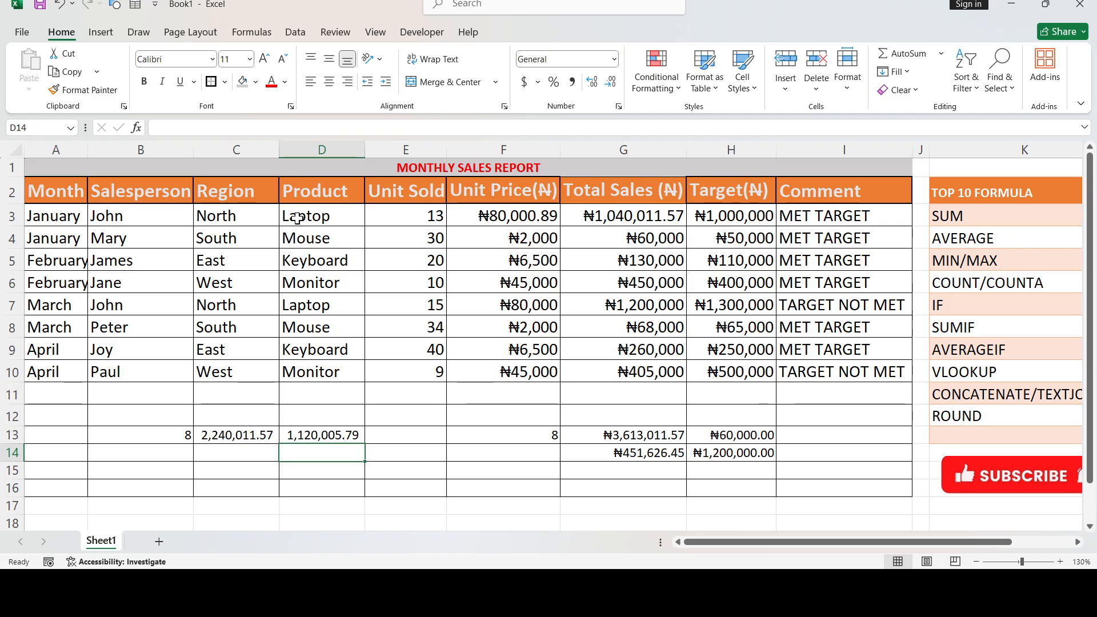
{"action": "left_click", "coordinate": [298, 217]}
{"action": "left_click", "coordinate": [342, 306]}
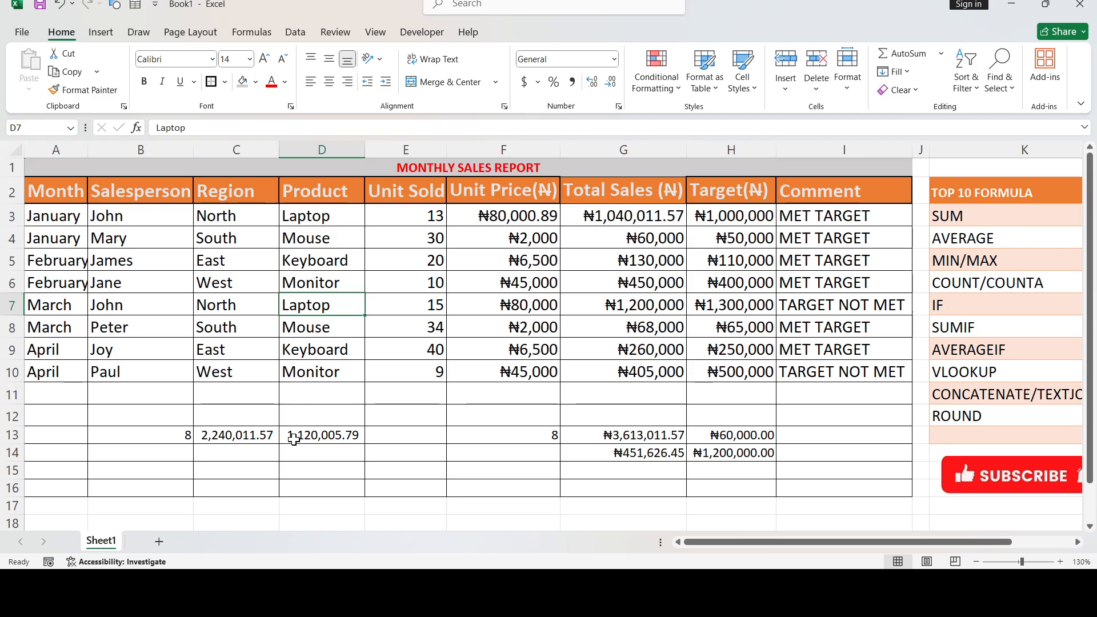
Step: Start a VLOOKUP formula in E13 with lookup value "Laptop" and the table range D3:F10
{"action": "left_click", "coordinate": [387, 437]}
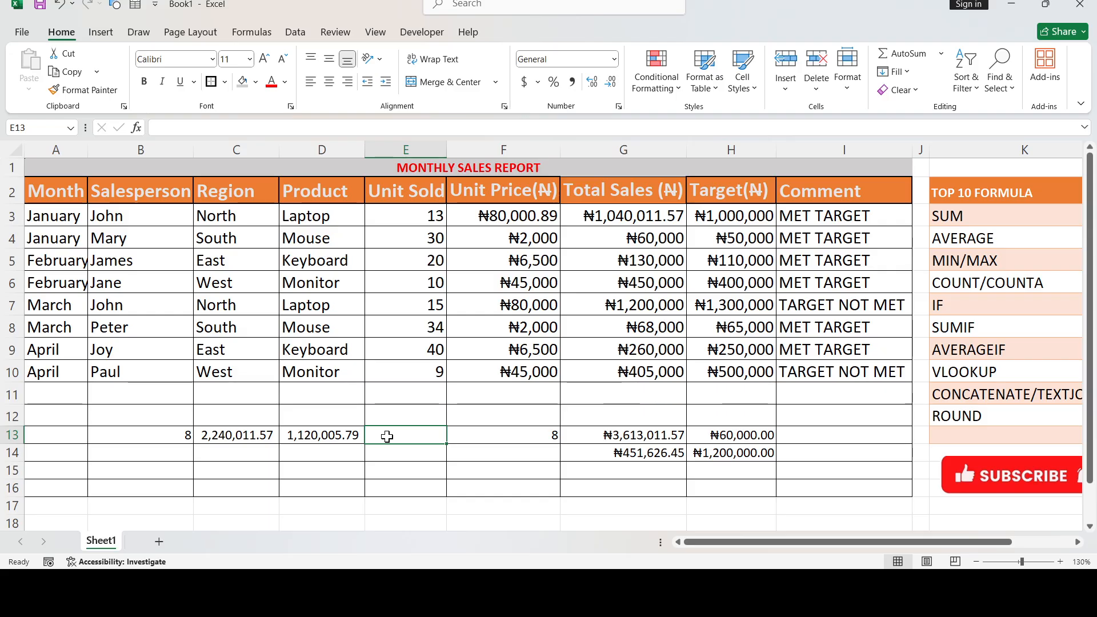
{"action": "type", "text": "="}
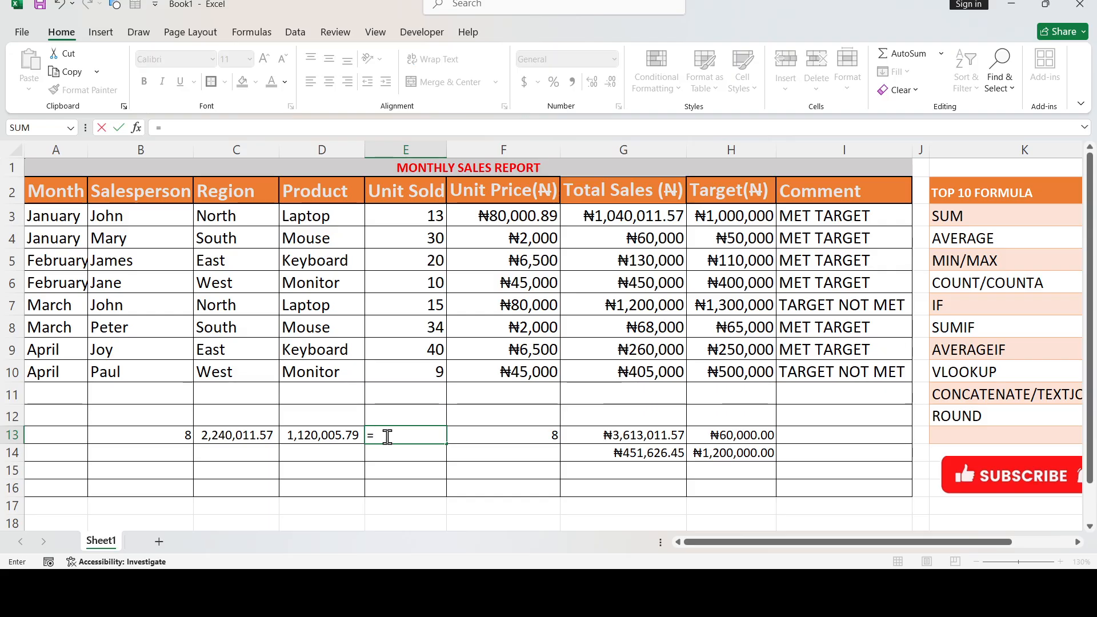
{"action": "type", "text": "vlo"}
{"action": "key", "text": "Tab"}
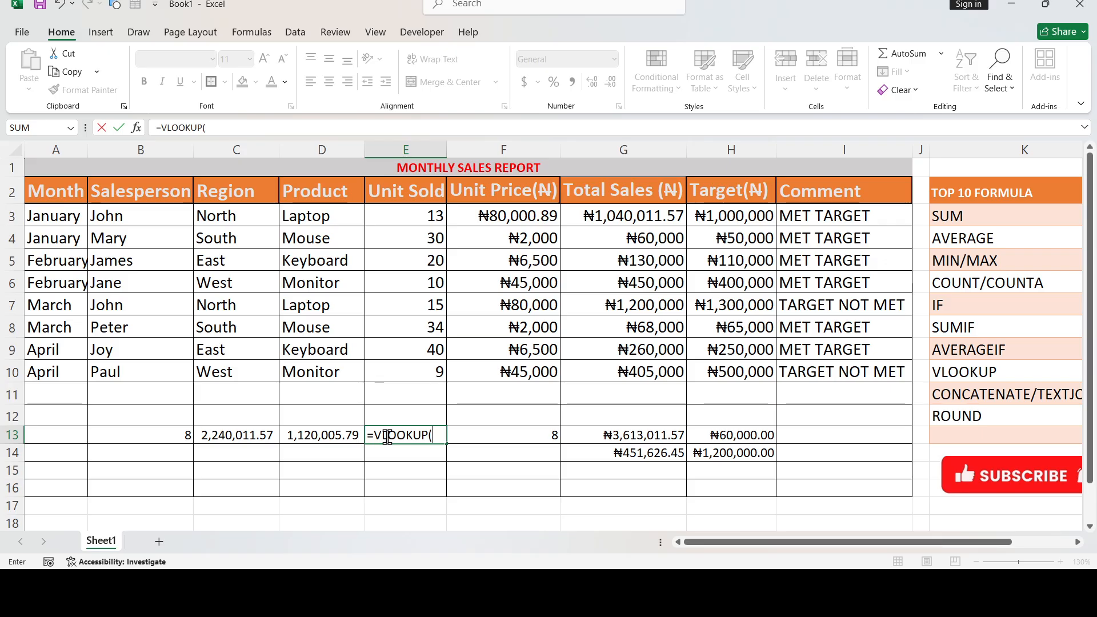
{"action": "type", "text": "\"Laptop"}
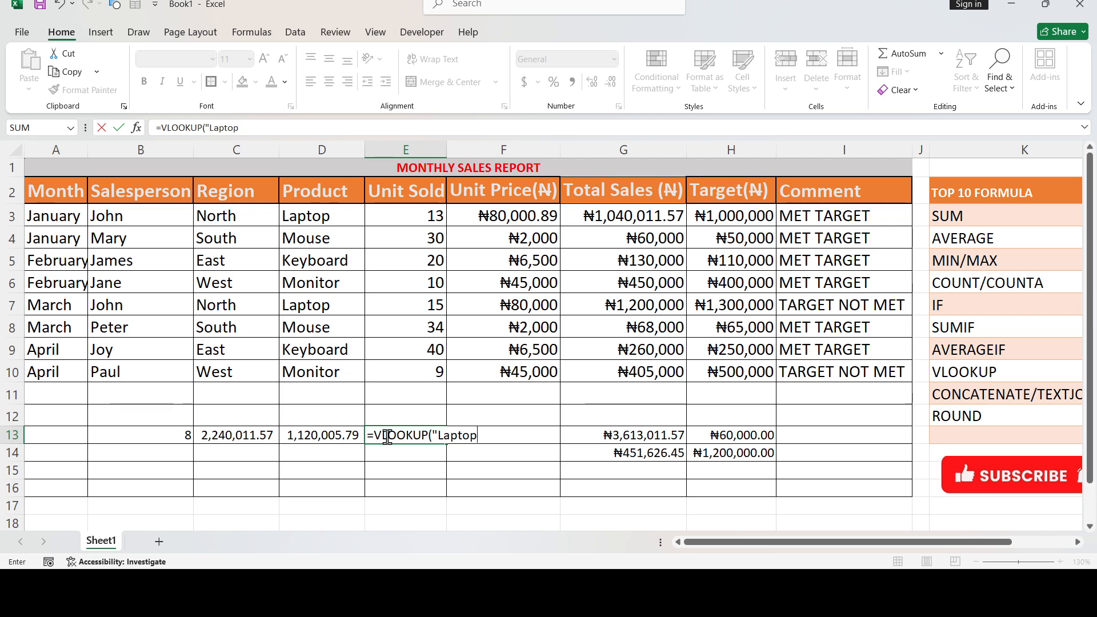
{"action": "type", "text": "\","}
{"action": "left_click", "coordinate": [336, 218]}
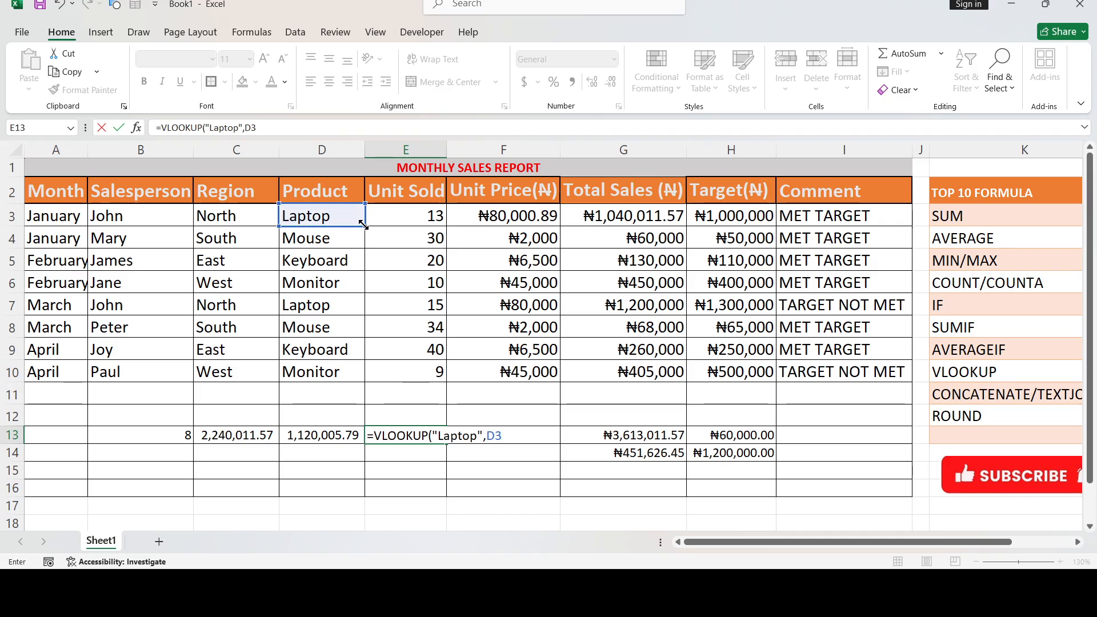
{"action": "left_click_drag", "start_coordinate": [362, 224], "coordinate": [374, 340]}
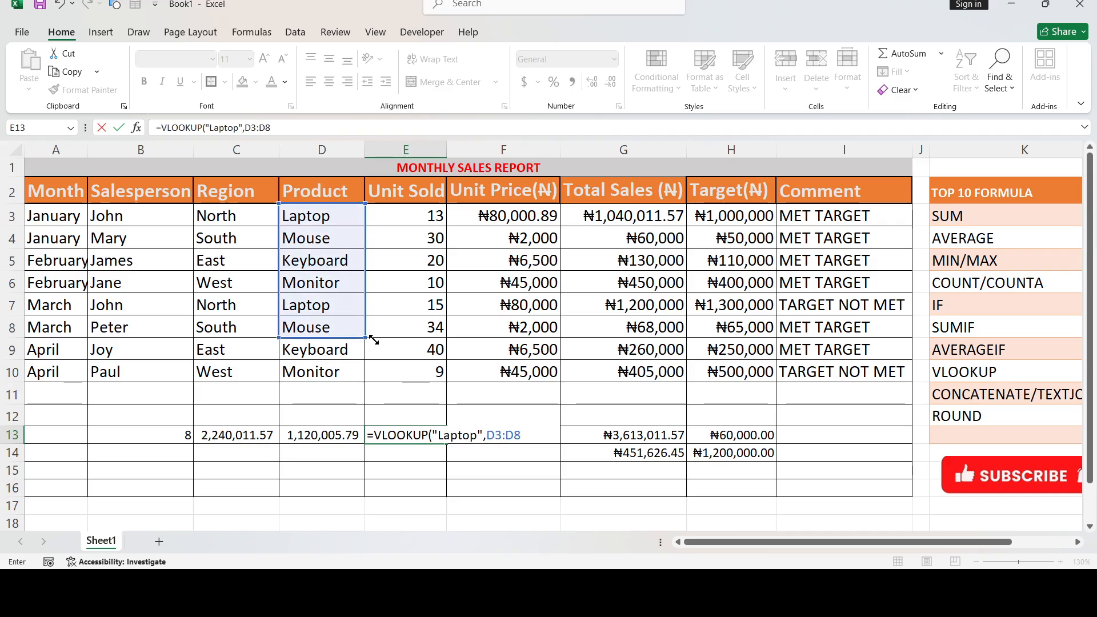
{"action": "left_click_drag", "start_coordinate": [373, 359], "coordinate": [536, 377]}
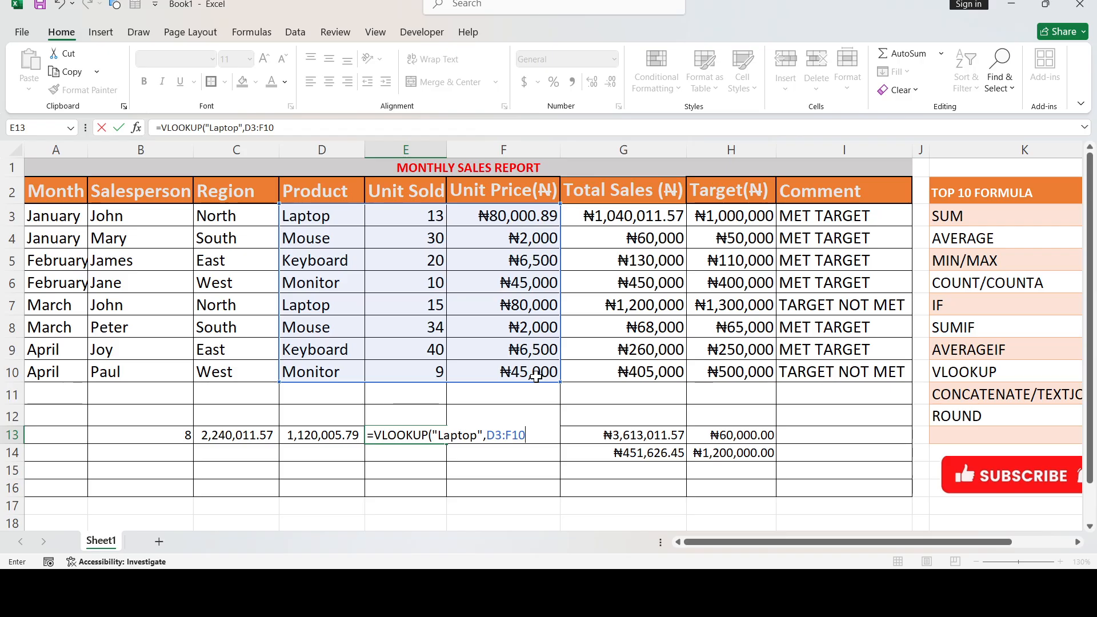
Step: Complete the VLOOKUP in E13 with column index 3 and FALSE, and apply the comma number style to the cell
{"action": "type", "text": ",3"}
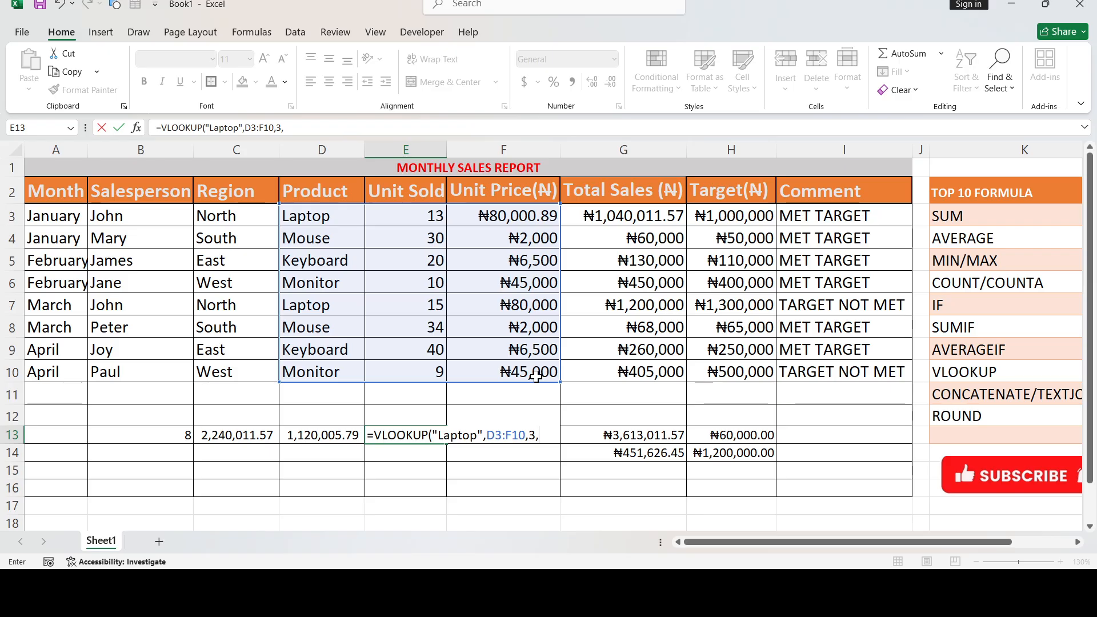
{"action": "type", "text": ",FALSE"}
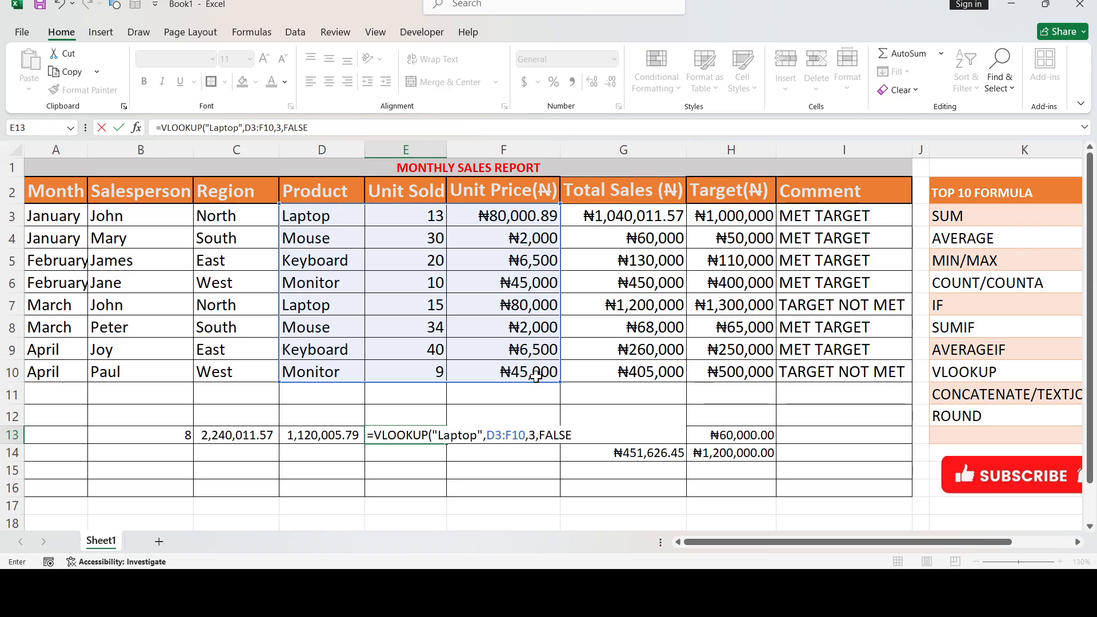
{"action": "type", "text": ")"}
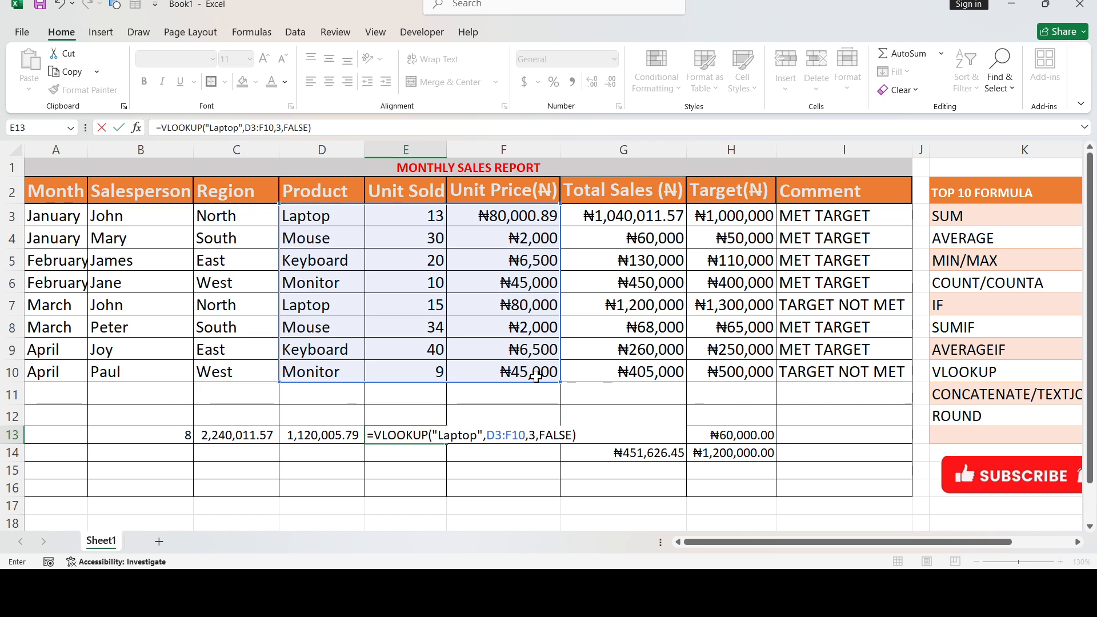
{"action": "key", "text": "Return"}
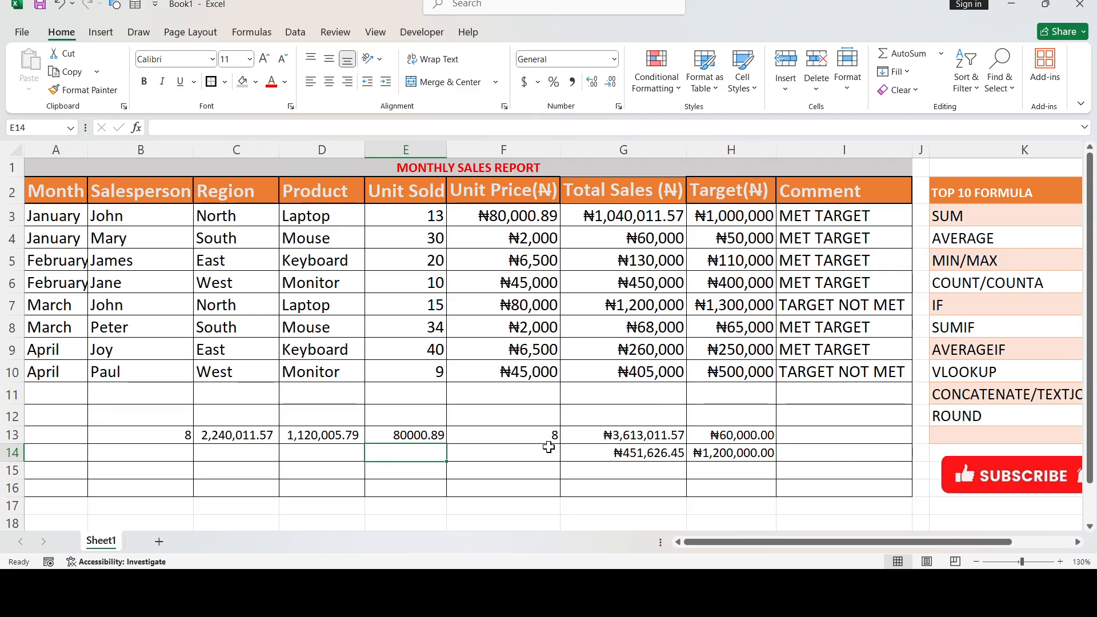
{"action": "left_click", "coordinate": [411, 436]}
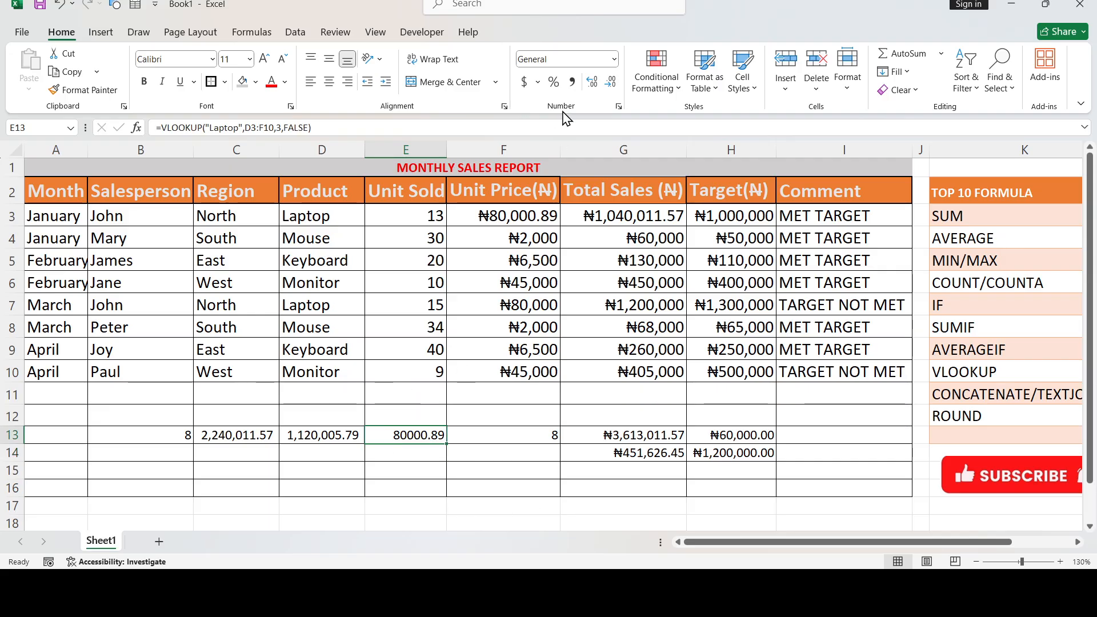
{"action": "left_click", "coordinate": [573, 84]}
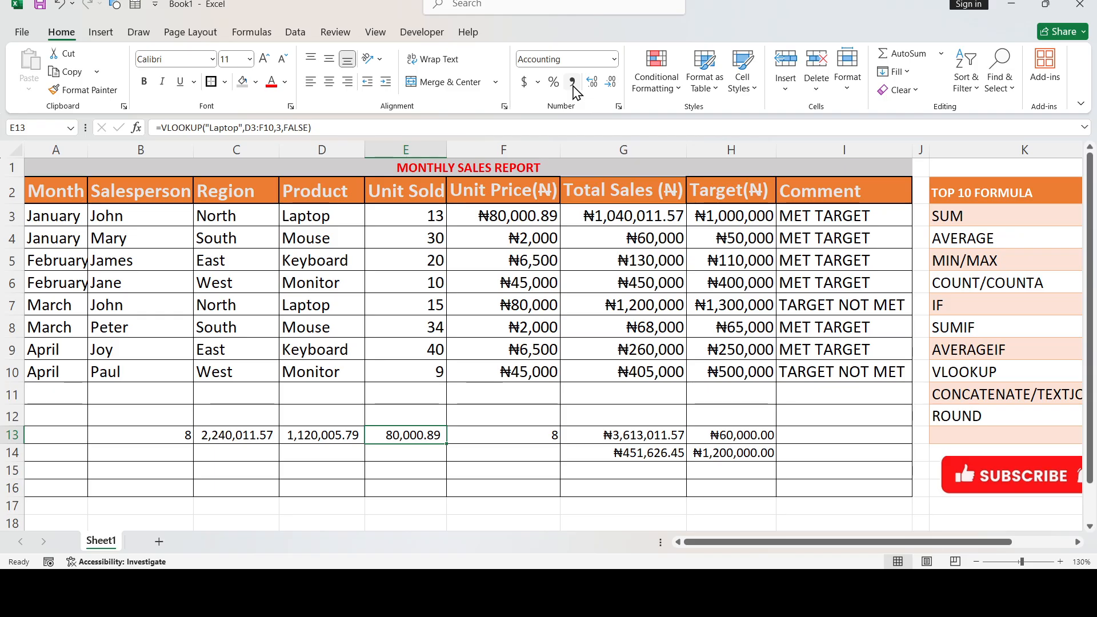
Step: Change the VLOOKUP in E13 to use the table range D3:E10 and column index 2, and check the revised formula
{"action": "left_click", "coordinate": [277, 127]}
{"action": "type", "text": ",3"}
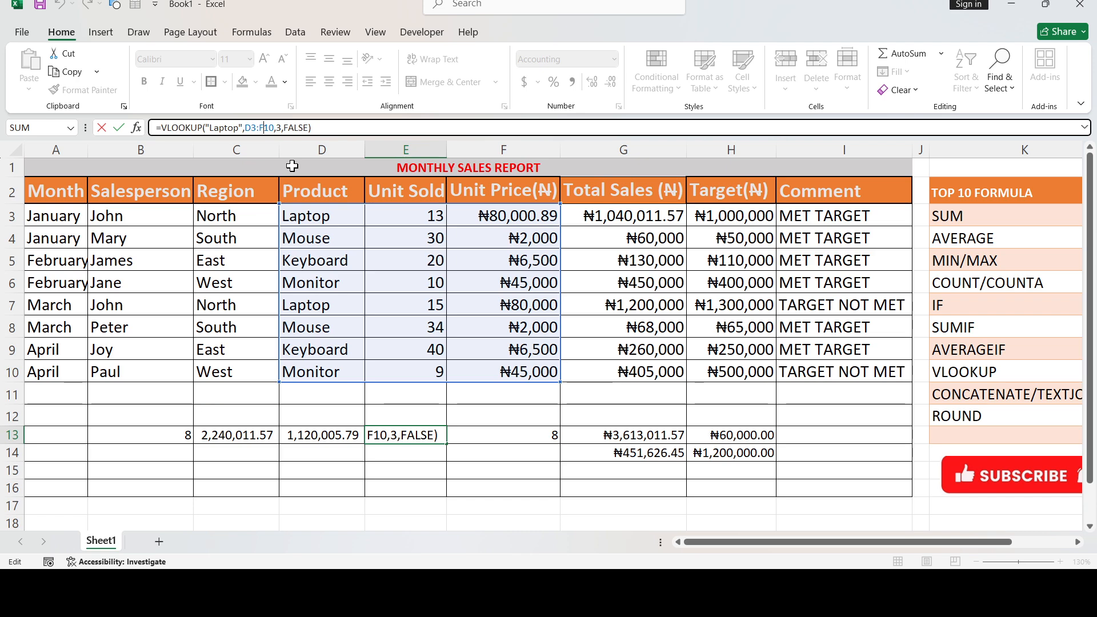
{"action": "key", "text": "BackSpace"}
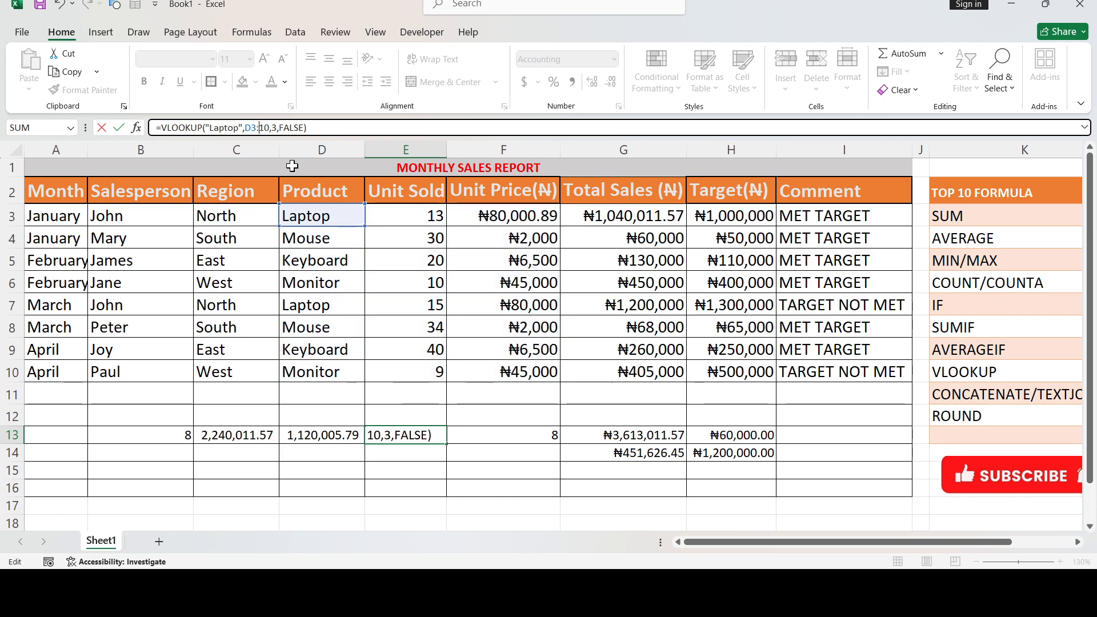
{"action": "type", "text": "E"}
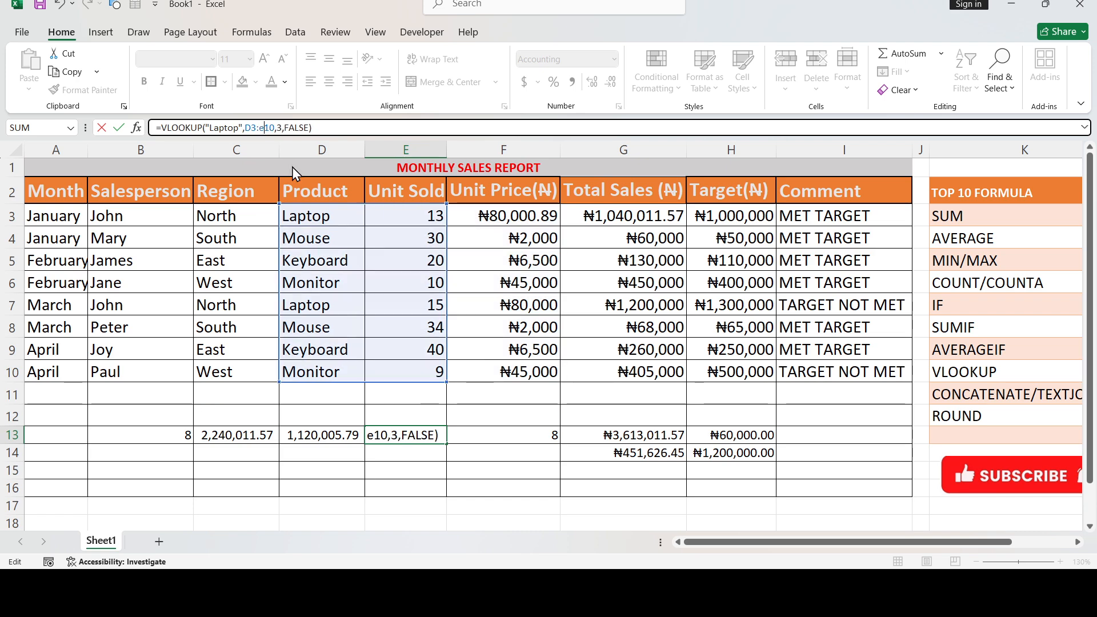
{"action": "key", "text": "BackSpace"}
{"action": "type", "text": "E"}
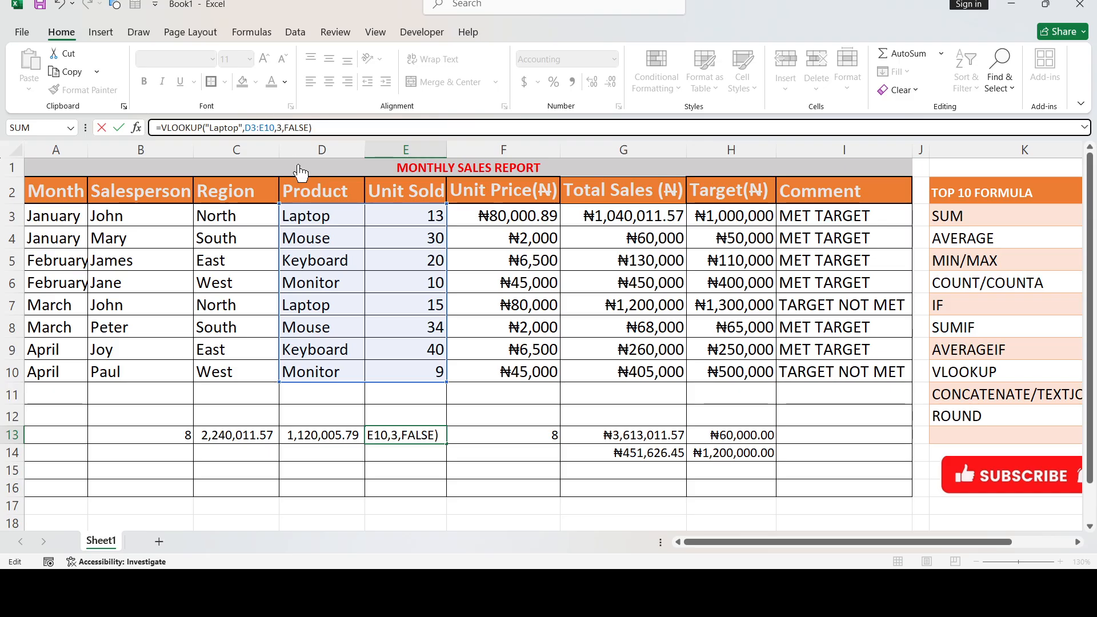
{"action": "key", "text": "BackSpace"}
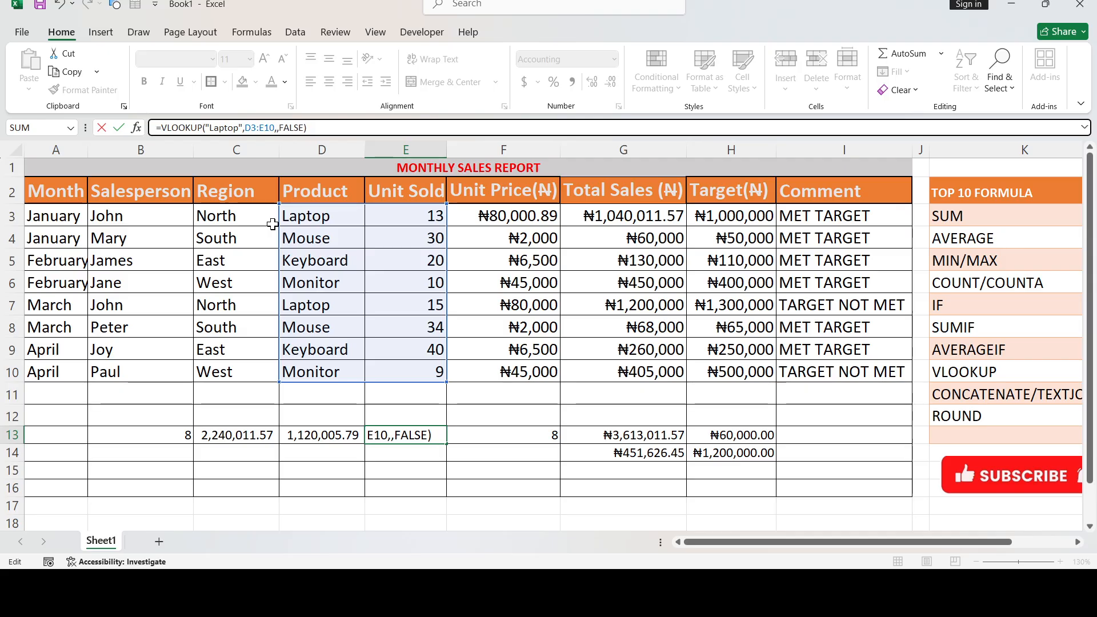
{"action": "type", "text": "2"}
{"action": "key", "text": "Return"}
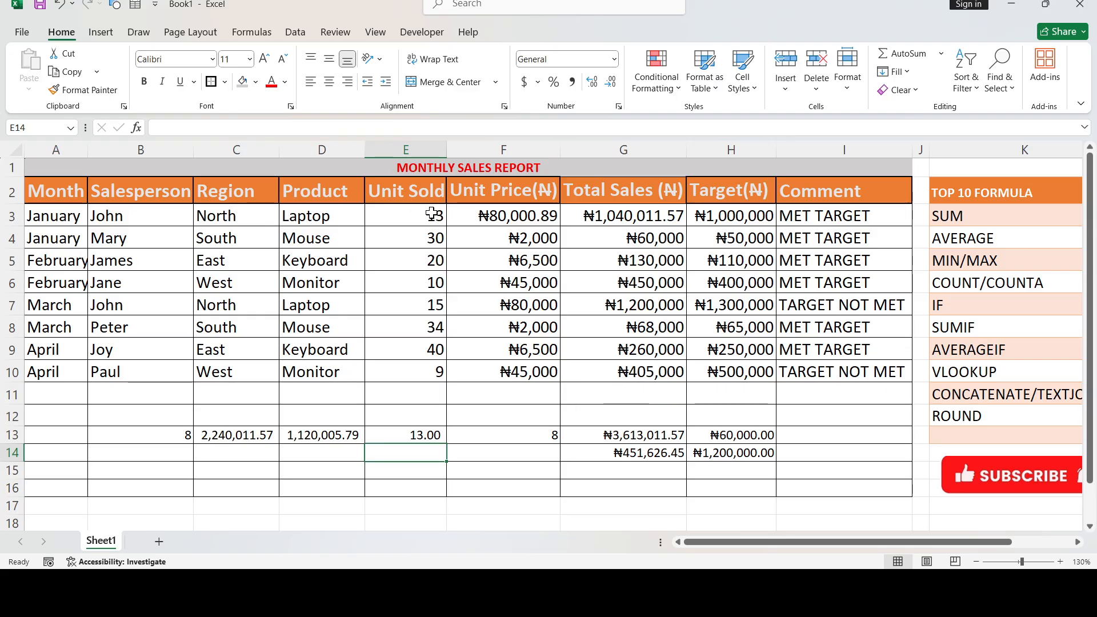
{"action": "left_click", "coordinate": [417, 433]}
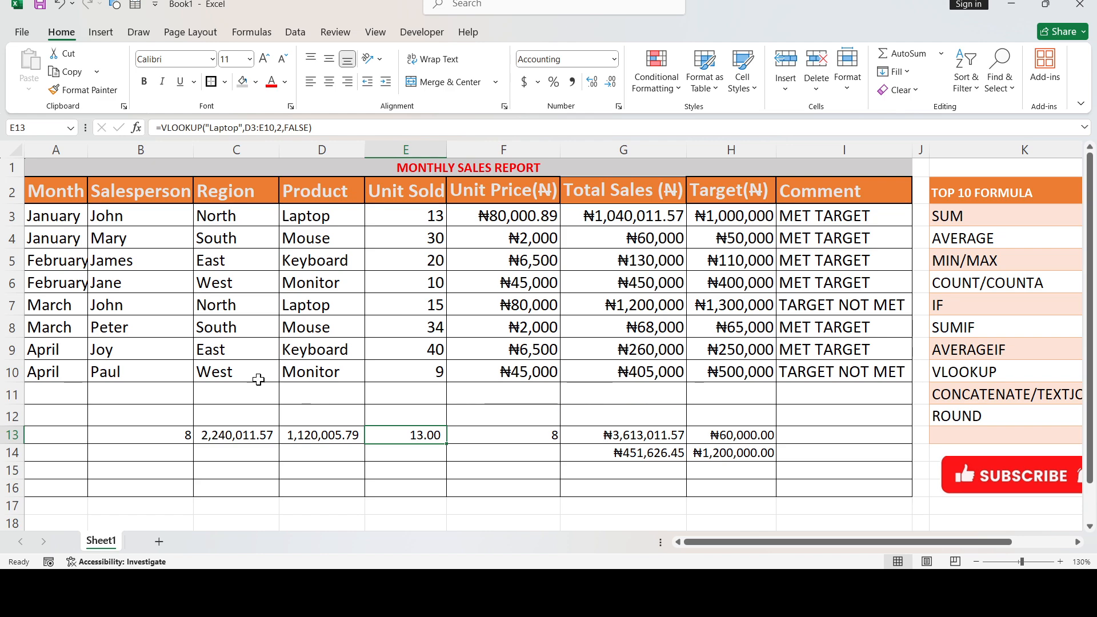
Step: Clear the COUNTA formula from B13 and start a CONCATENATE formula there with the Salesperson cell B3 as first text
{"action": "left_click", "coordinate": [101, 440]}
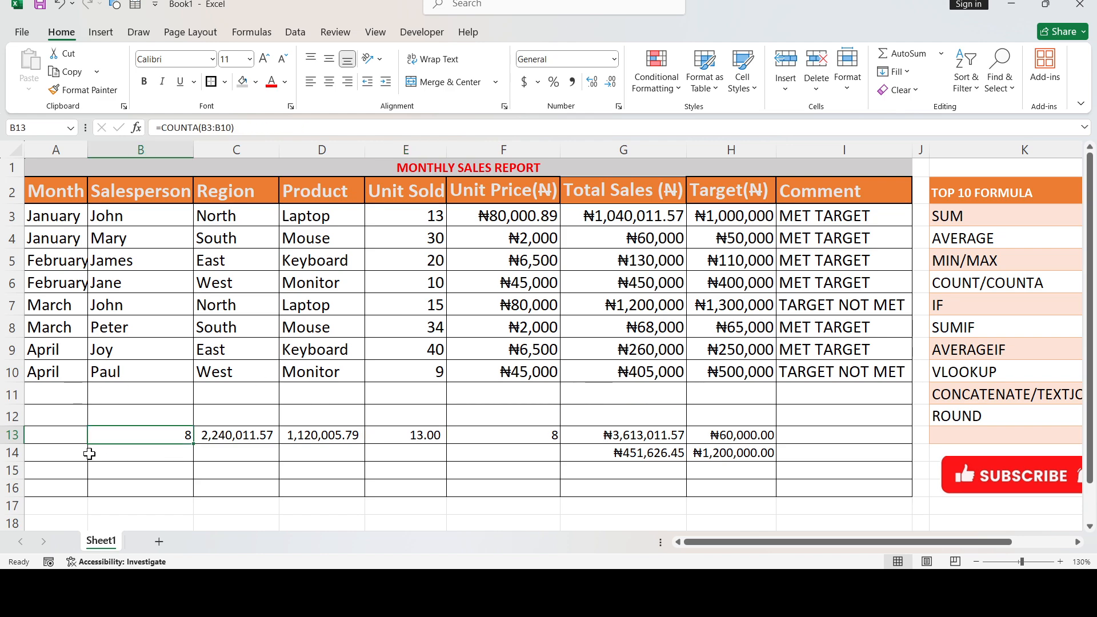
{"action": "key", "text": "Delete"}
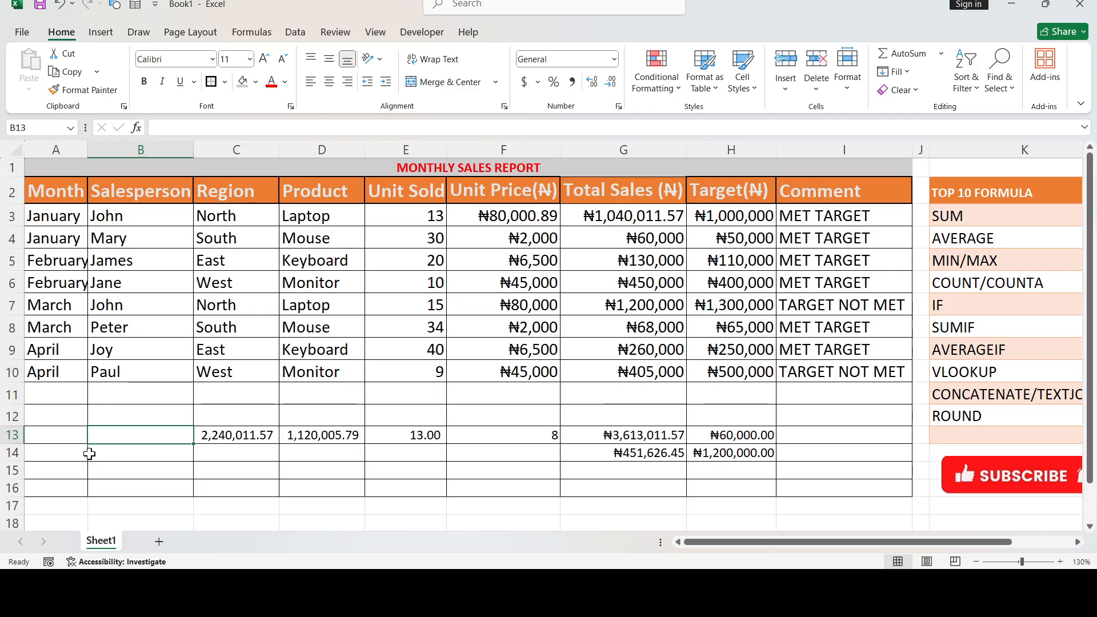
{"action": "type", "text": "=CO"}
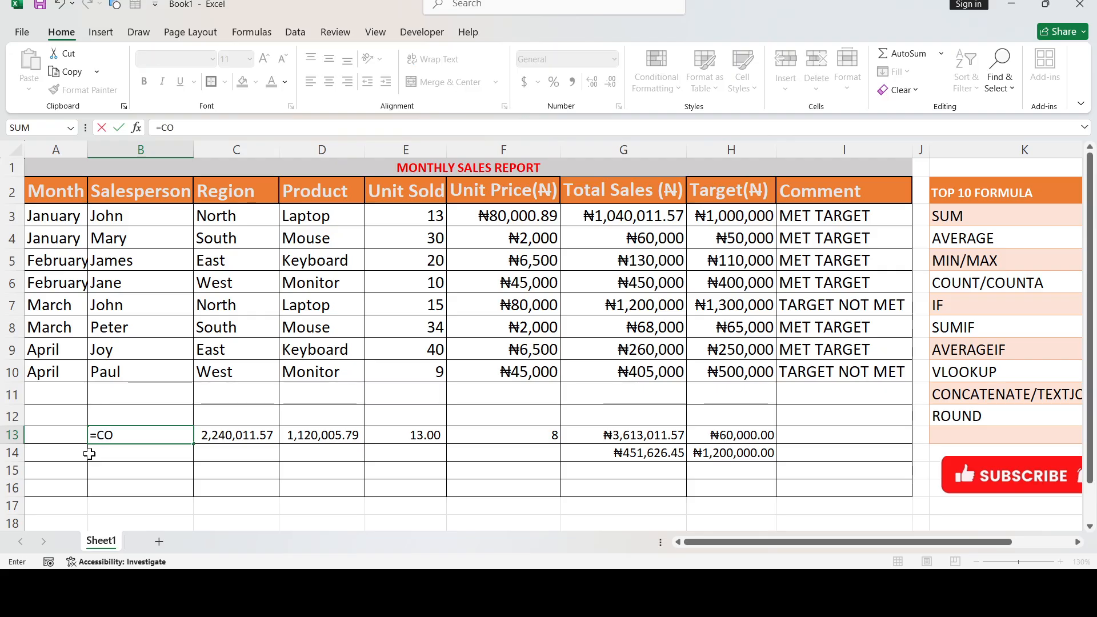
{"action": "type", "text": "N"}
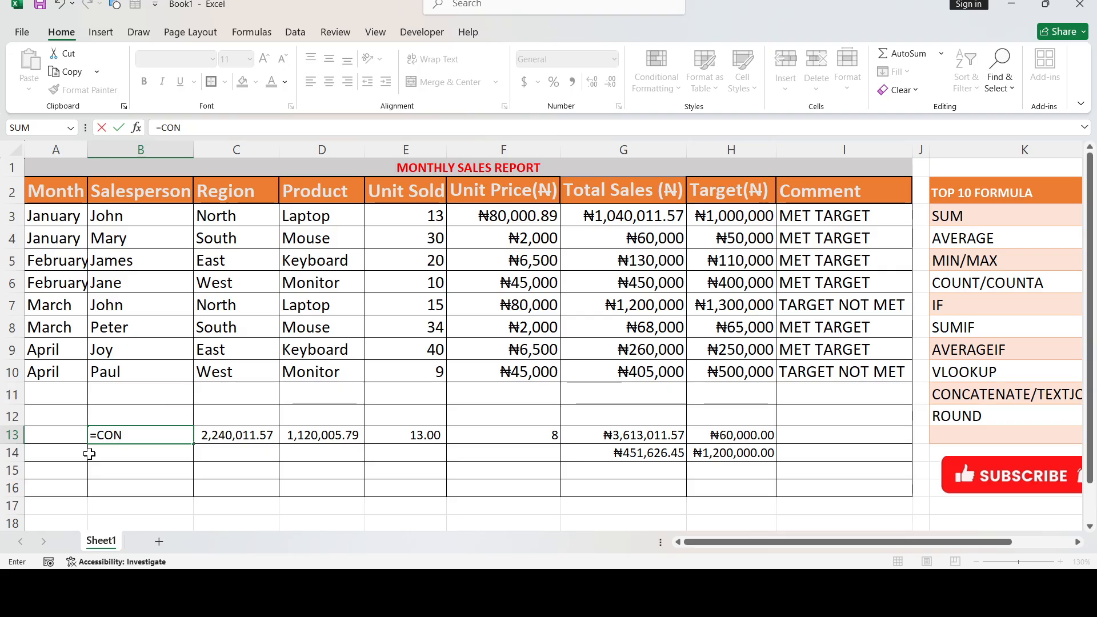
{"action": "key", "text": "Tab"}
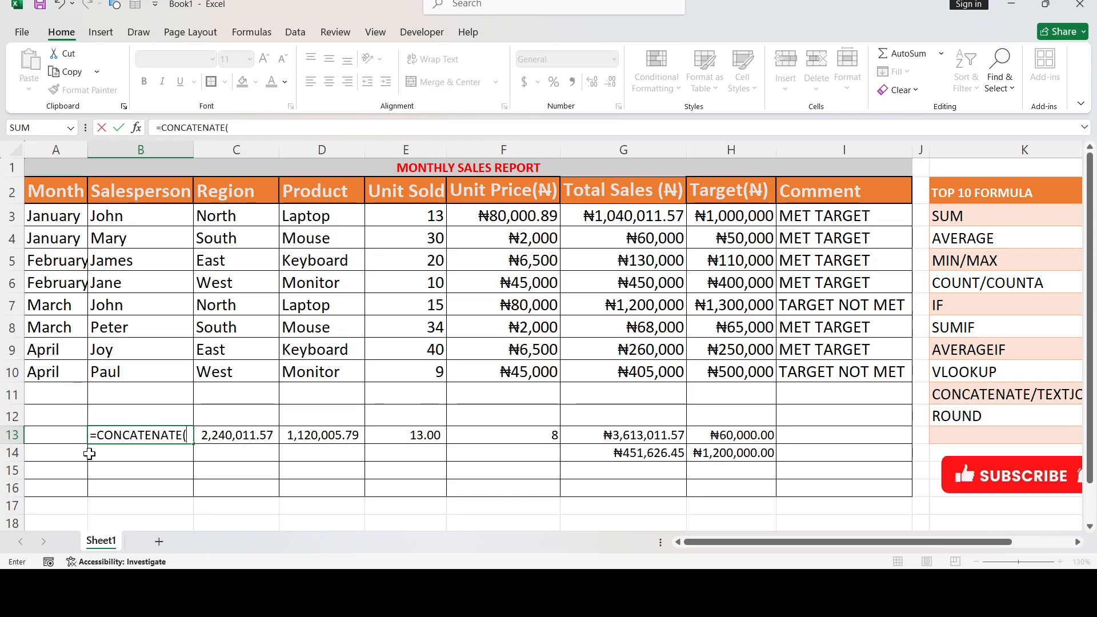
{"action": "left_click", "coordinate": [155, 221]}
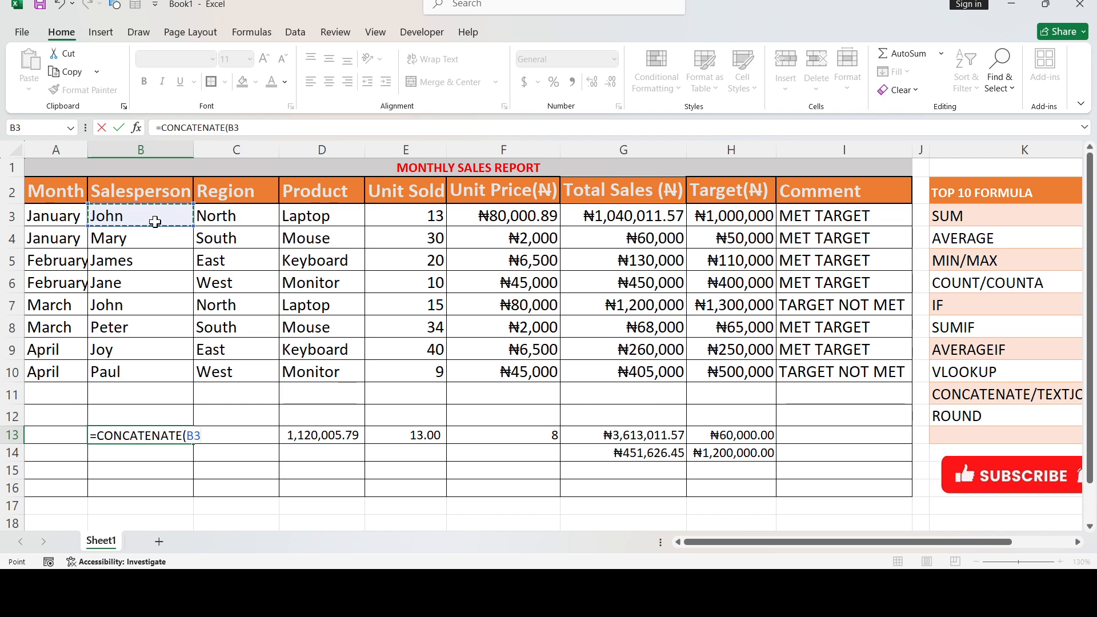
Step: Complete the CONCATENATE formula in B13 with the separator "-" and the Region cell C3
{"action": "type", "text": ",\""}
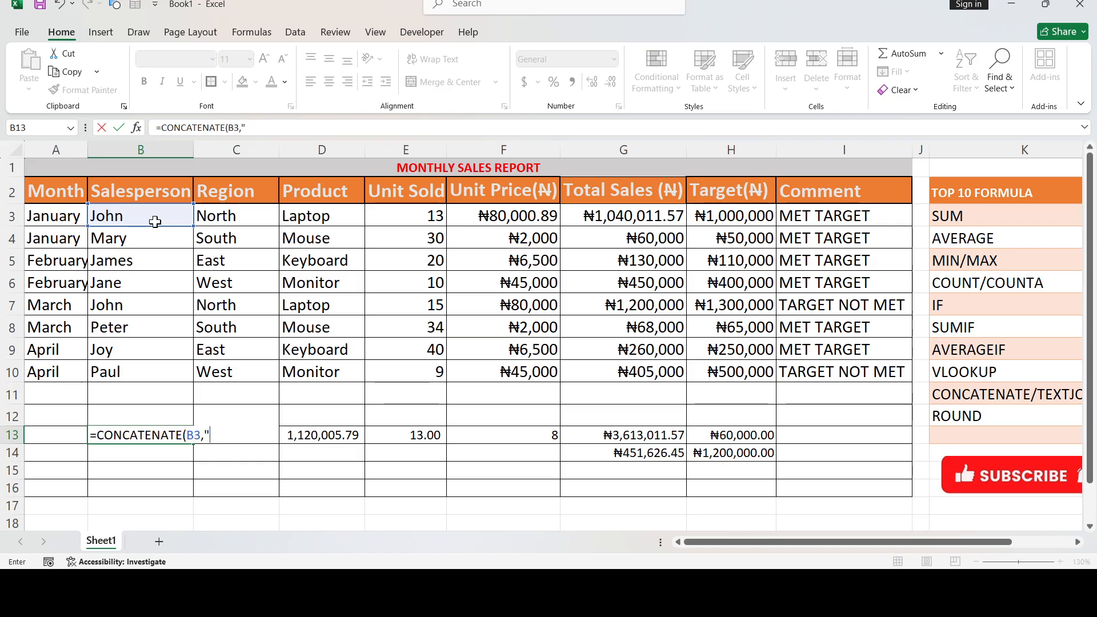
{"action": "type", "text": "-\","}
{"action": "key", "text": "BackSpace"}
{"action": "key", "text": "BackSpace"}
{"action": "key", "text": "BackSpace"}
{"action": "key", "text": "BackSpace"}
{"action": "type", "text": "\""}
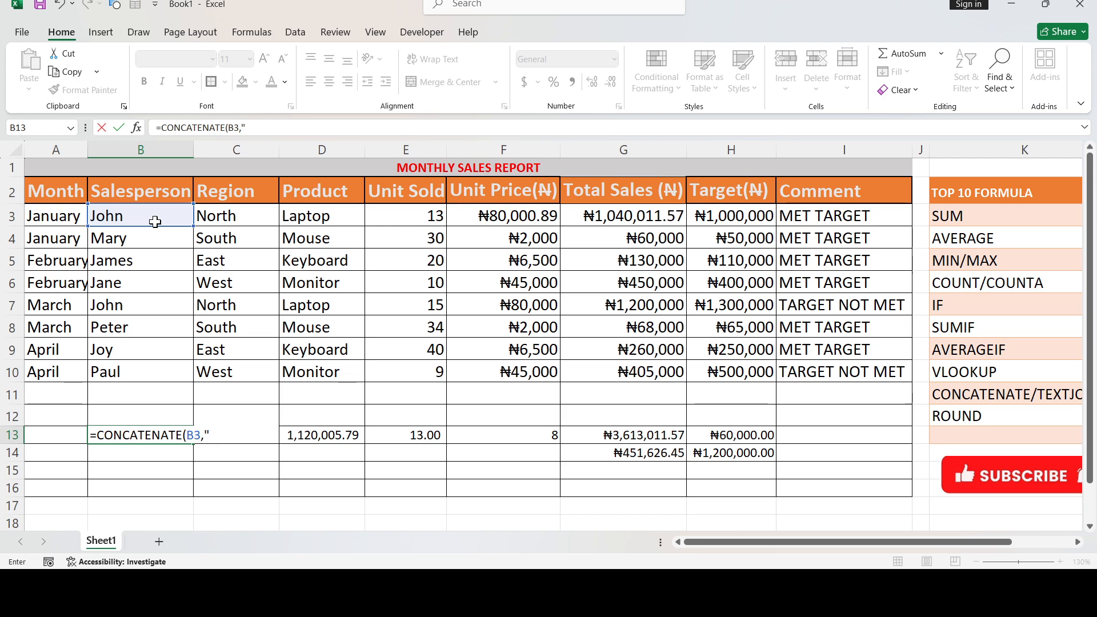
{"action": "type", "text": "-\""}
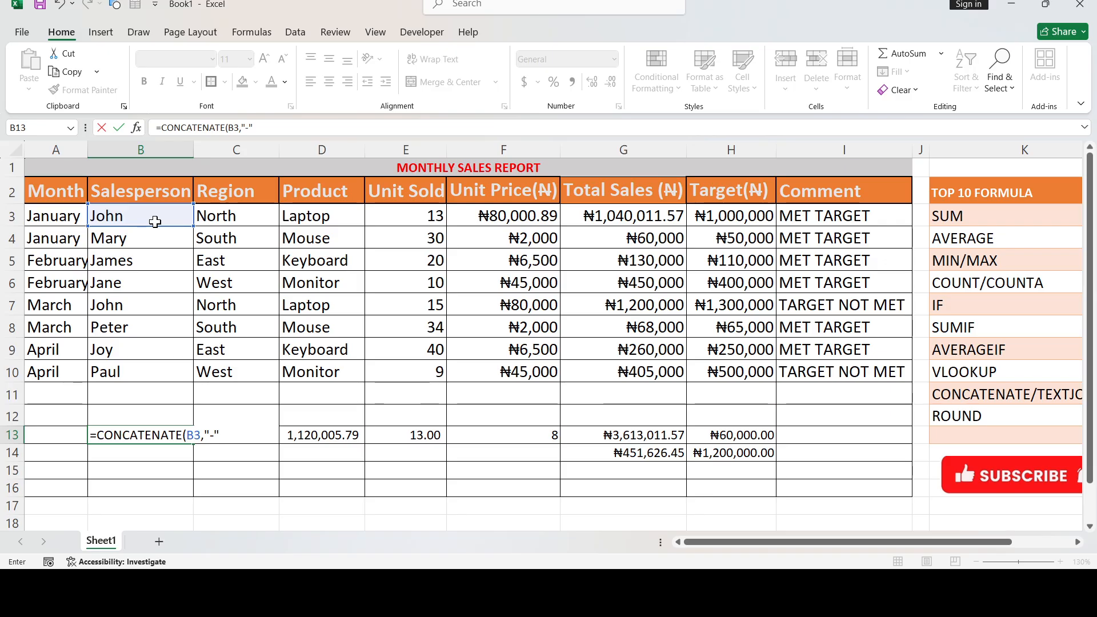
{"action": "type", "text": ","}
{"action": "left_click", "coordinate": [233, 219]}
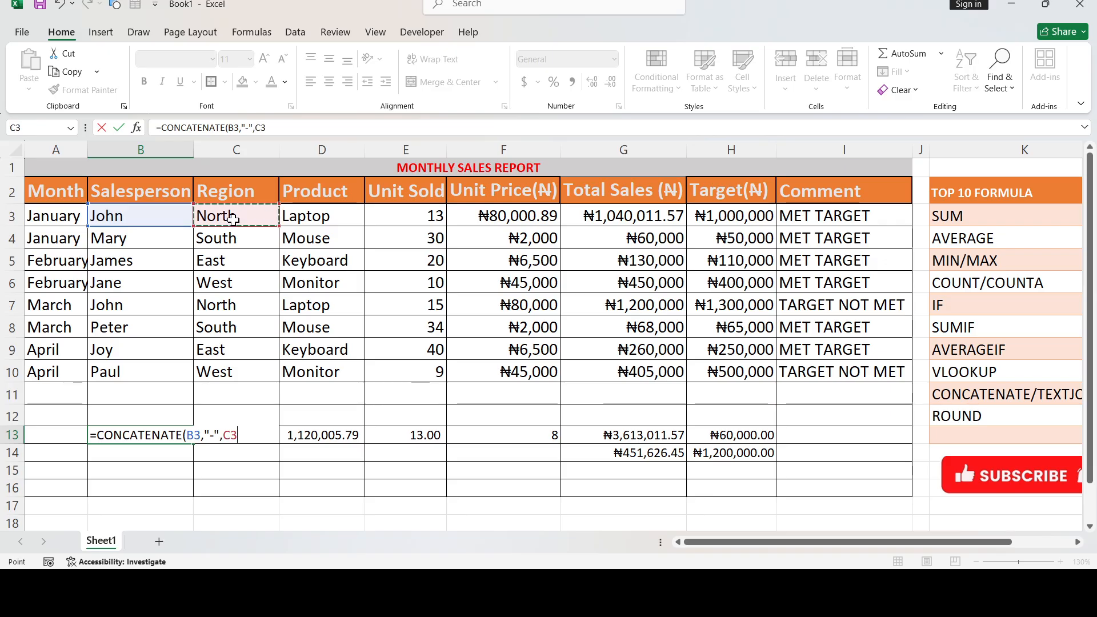
{"action": "type", "text": ")"}
{"action": "key", "text": "Return"}
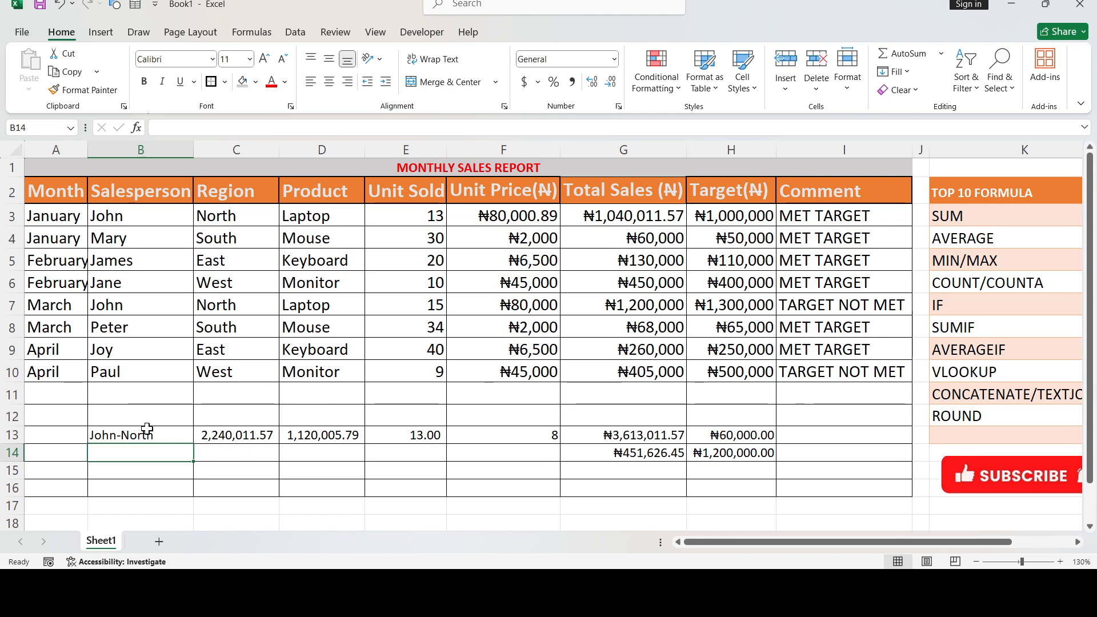
Step: Enter a TEXTJOIN formula in B14 with delimiter "-", TRUE for ignoring empty cells, and the cells B3 and C3
{"action": "type", "text": "=TEX"}
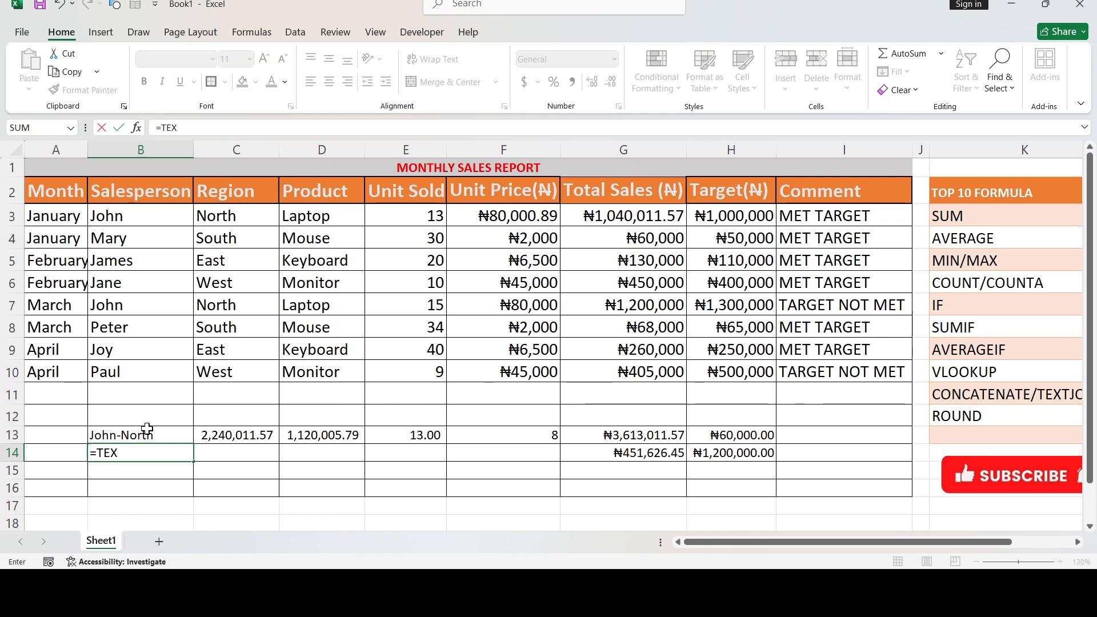
{"action": "key", "text": "Tab"}
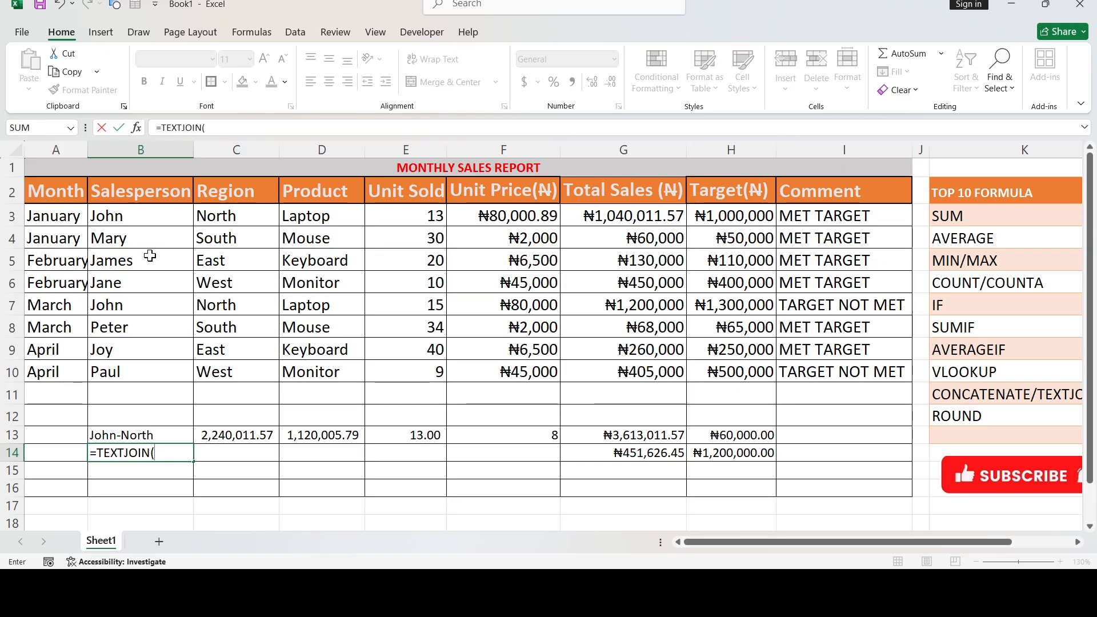
{"action": "type", "text": "\"-"}
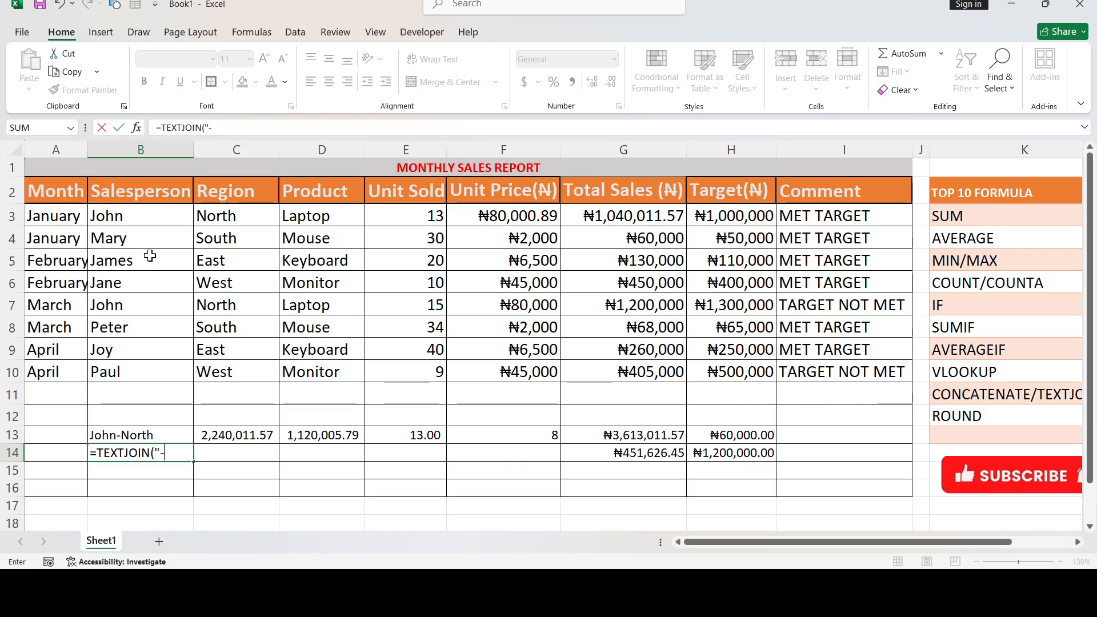
{"action": "type", "text": "\","}
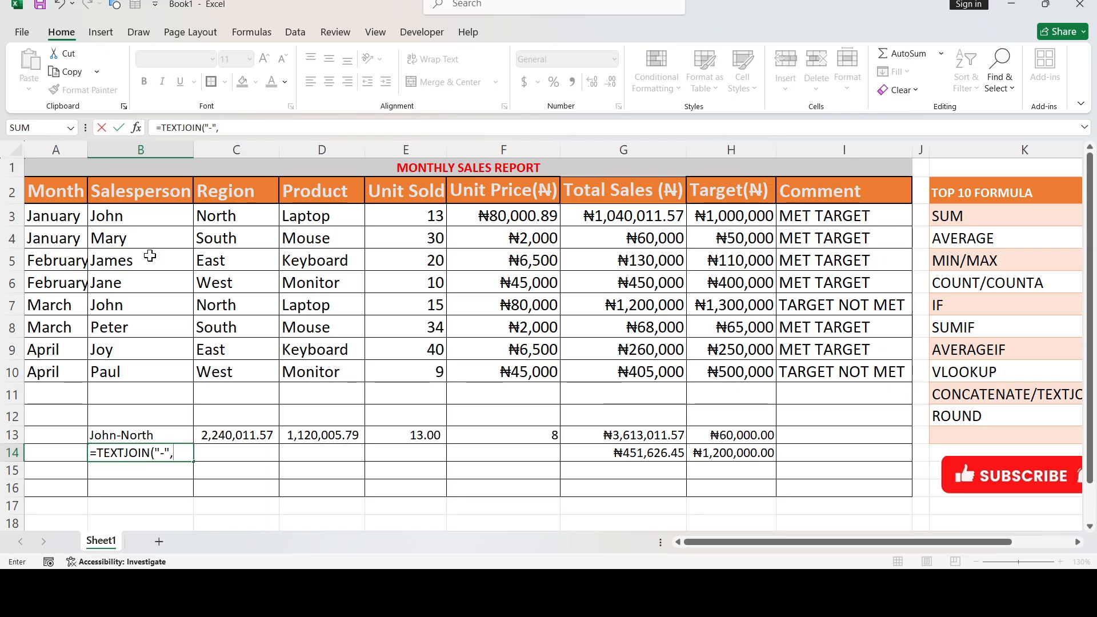
{"action": "type", "text": "TRUE,"}
{"action": "left_click", "coordinate": [170, 223]}
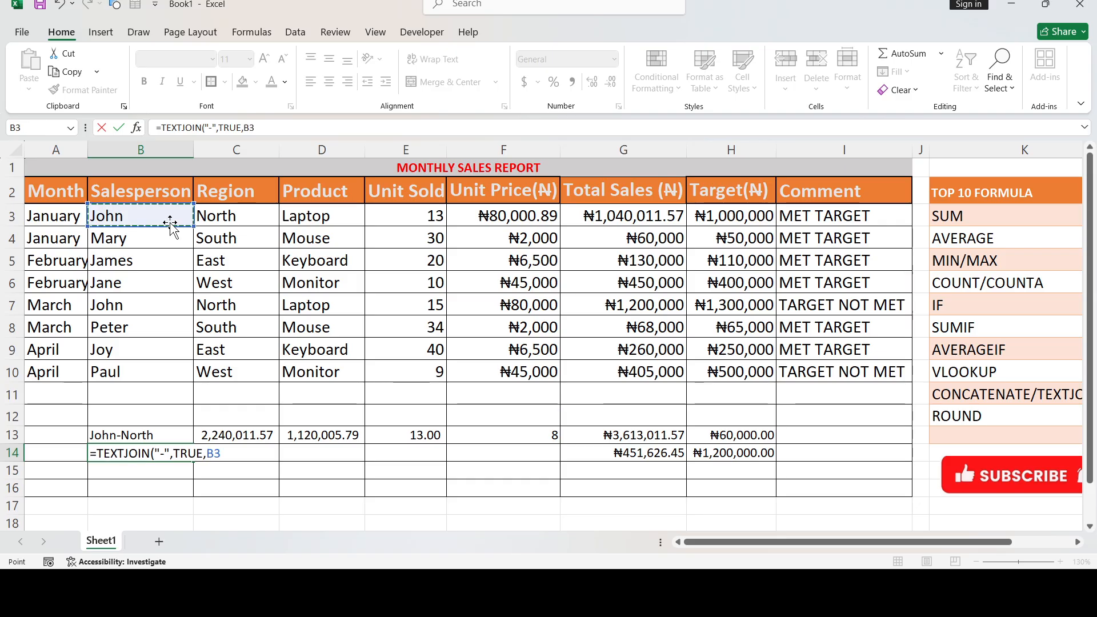
{"action": "type", "text": ","}
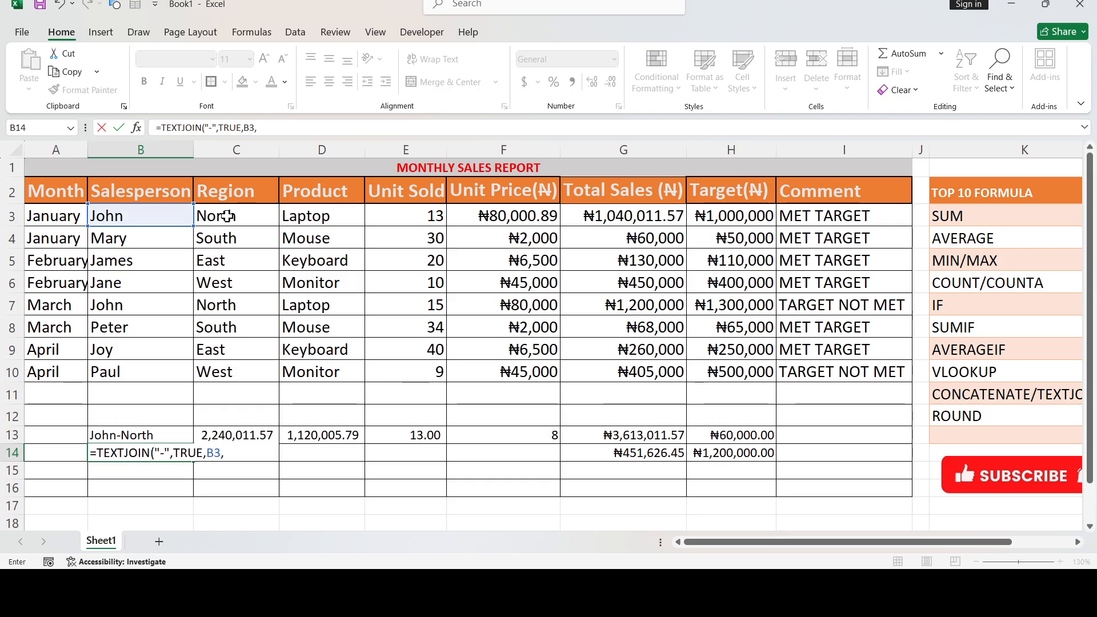
{"action": "left_click", "coordinate": [233, 213]}
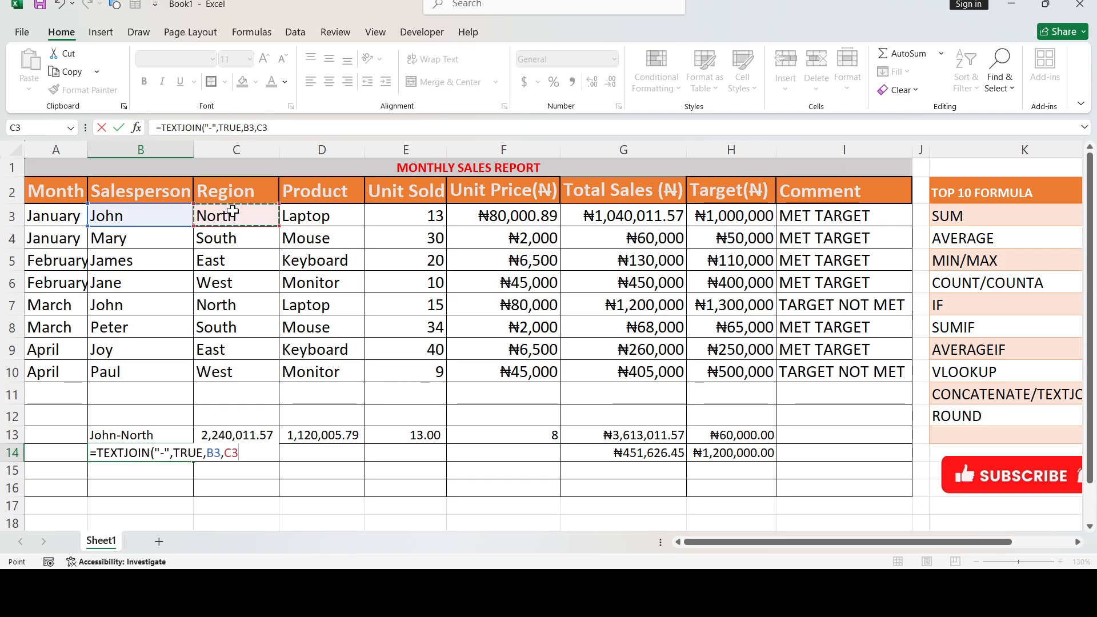
{"action": "type", "text": ")"}
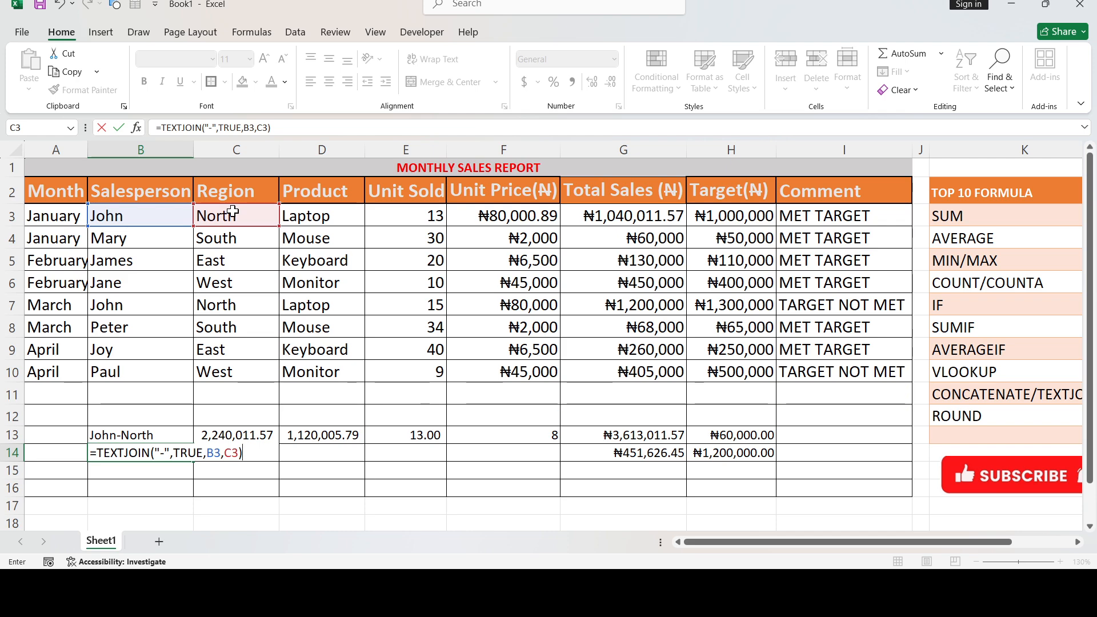
{"action": "key", "text": "Return"}
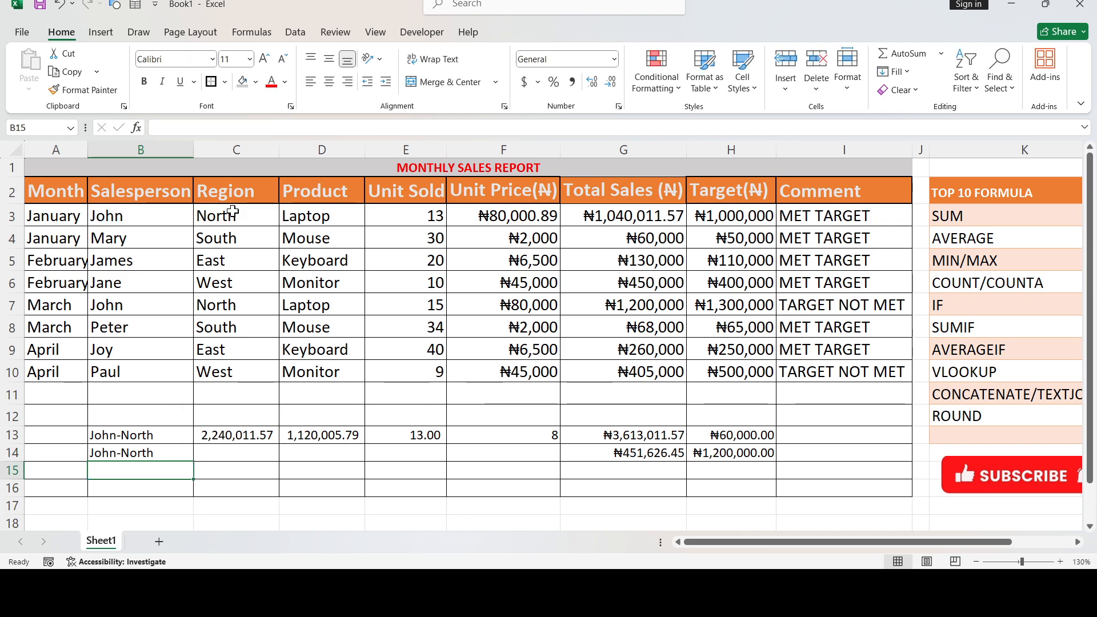
Step: Change the separator in B13's CONCATENATE formula to a comma
{"action": "left_click", "coordinate": [101, 435]}
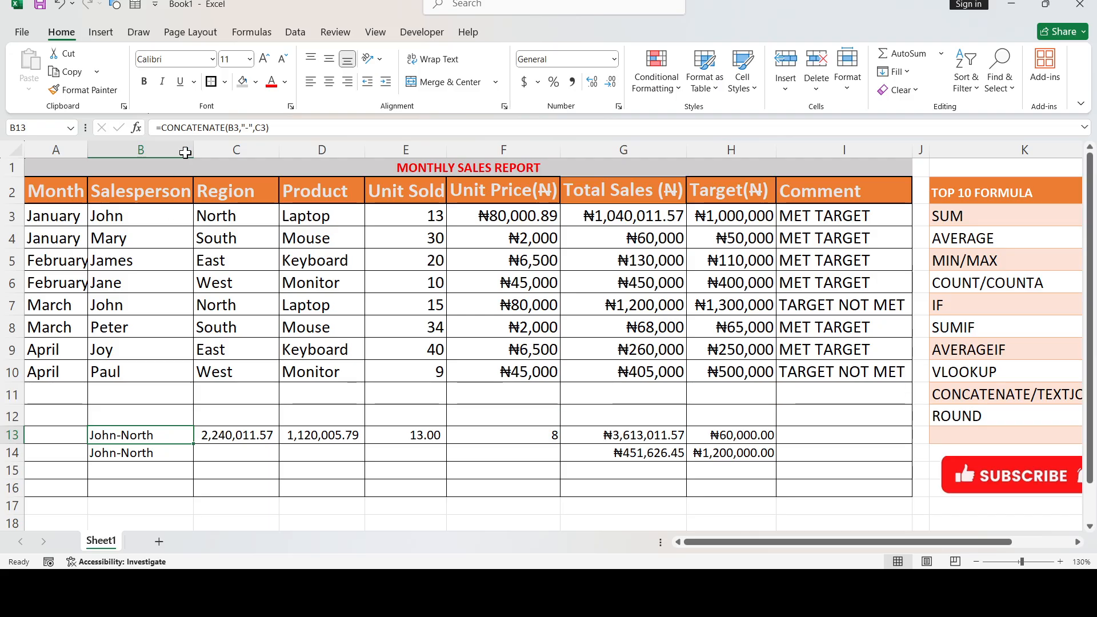
{"action": "left_click", "coordinate": [250, 129]}
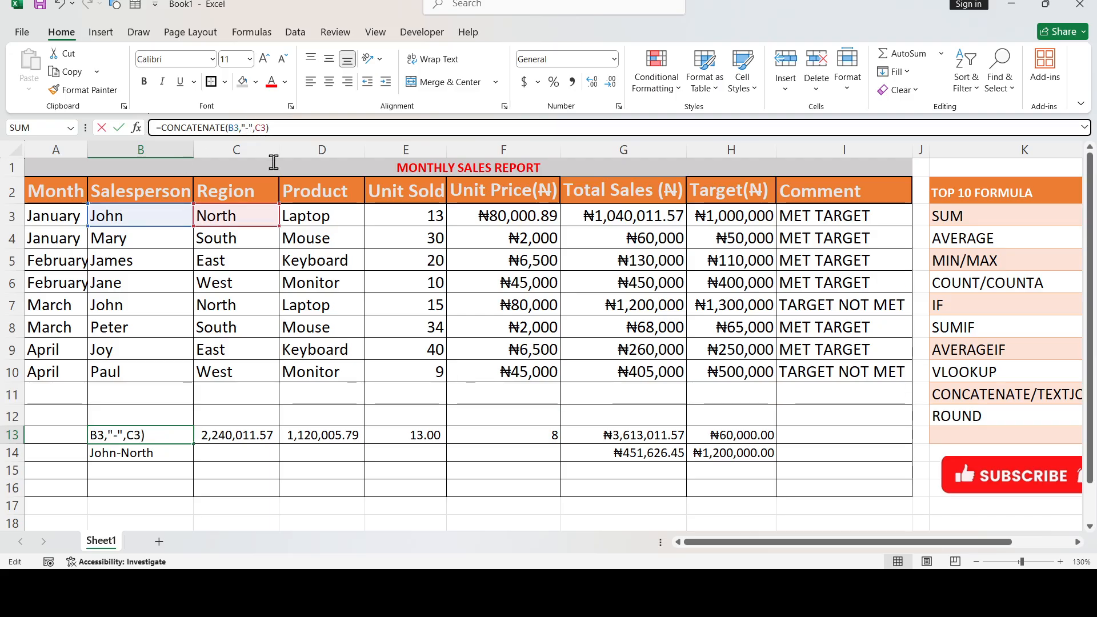
{"action": "key", "text": "BackSpace"}
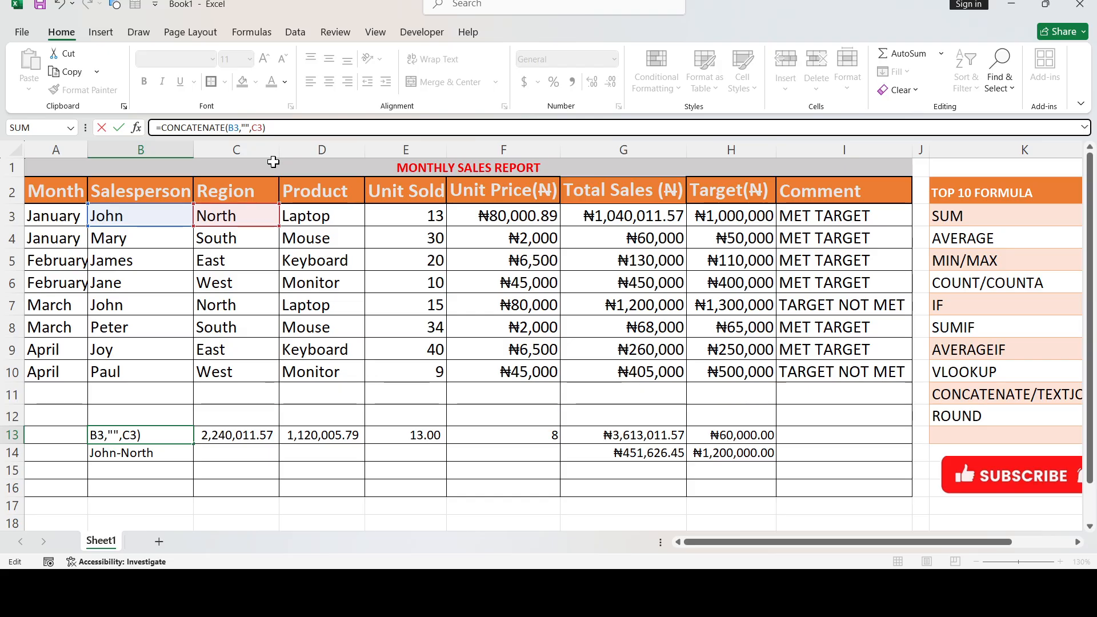
{"action": "type", "text": ","}
{"action": "key", "text": "Return"}
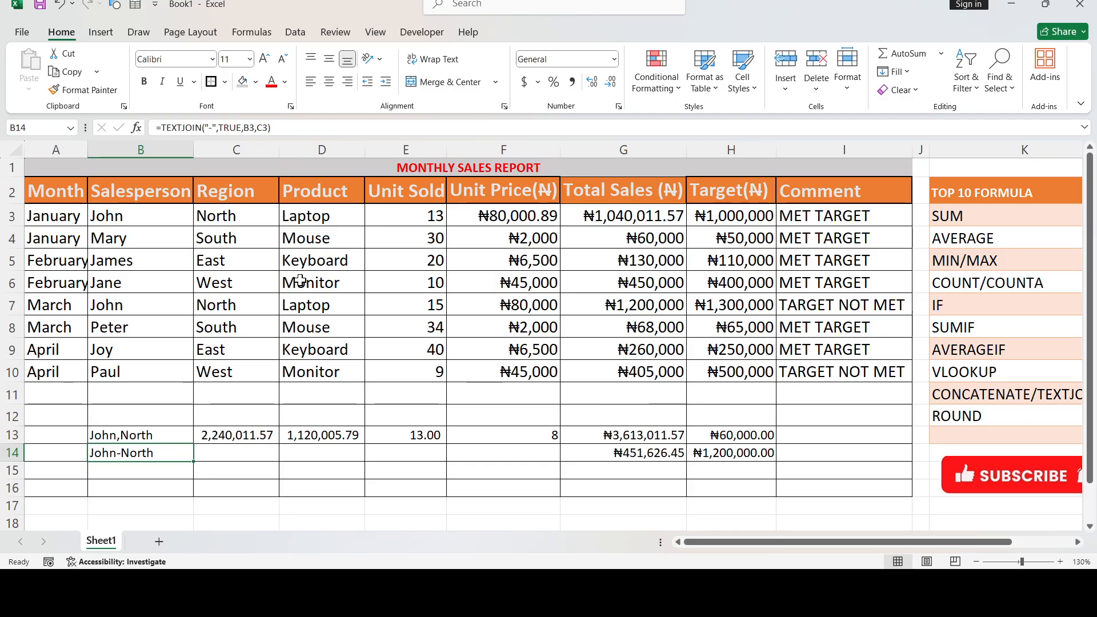
Step: Enter a ROUND formula in C14 that rounds the Total Sales value in G3 to 0 decimal places
{"action": "left_click", "coordinate": [268, 453]}
{"action": "type", "text": "="}
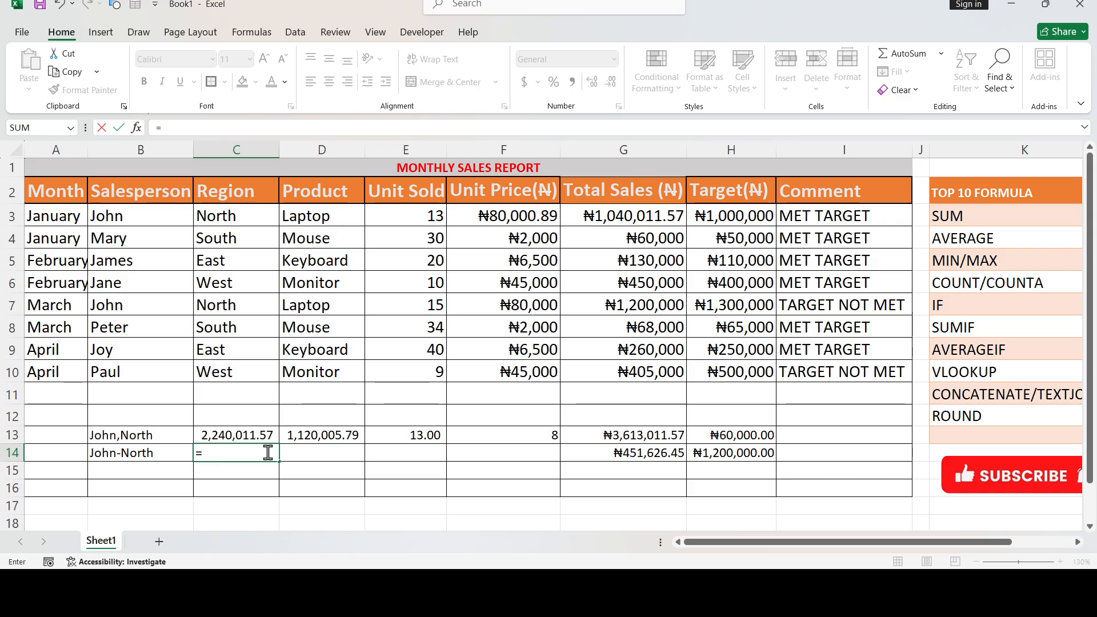
{"action": "type", "text": "ROUND("}
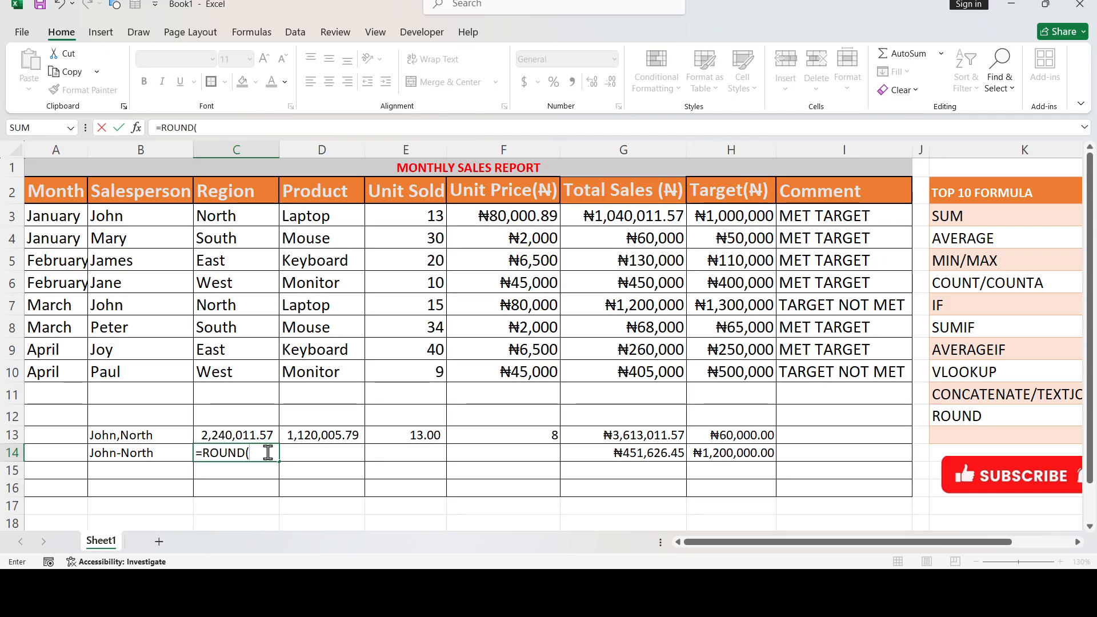
{"action": "left_click", "coordinate": [643, 220]}
{"action": "type", "text": ","}
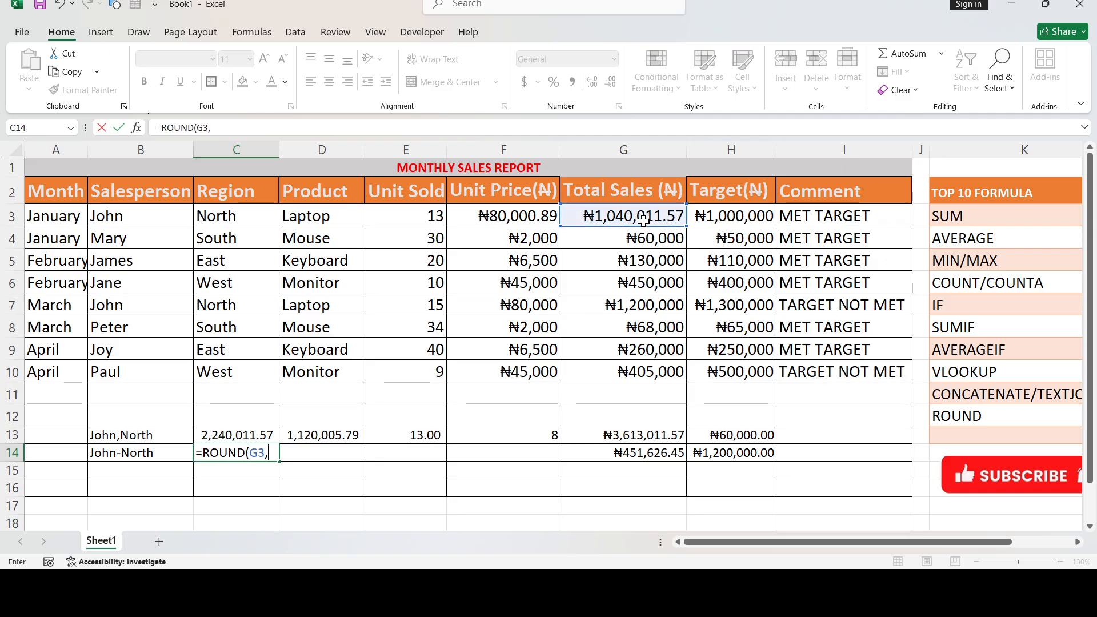
{"action": "type", "text": "0"}
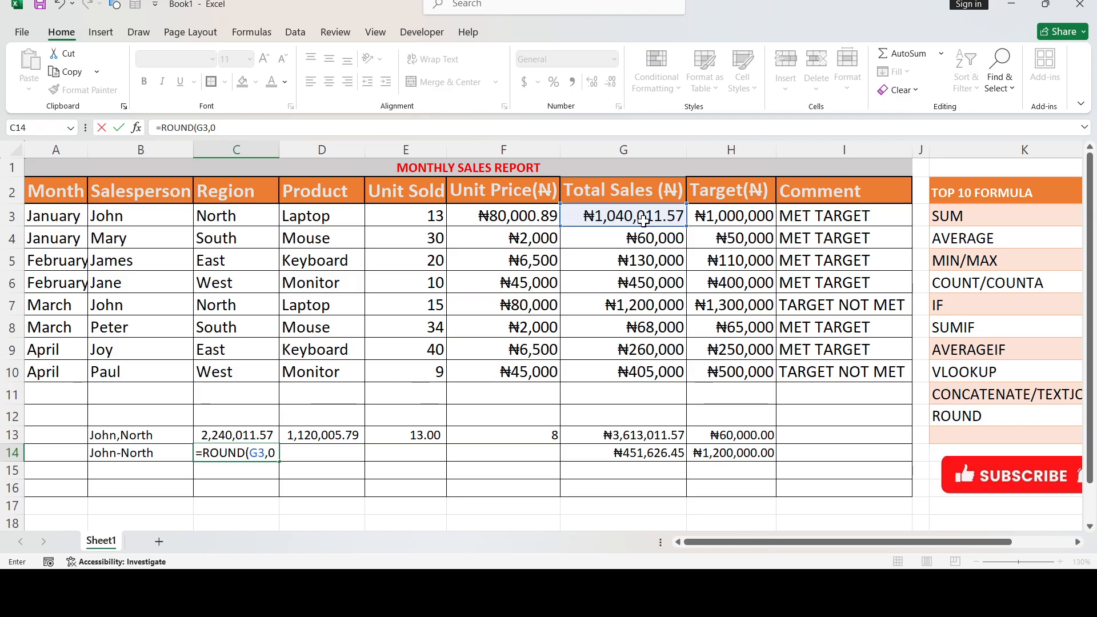
{"action": "type", "text": ")"}
{"action": "key", "text": "Return"}
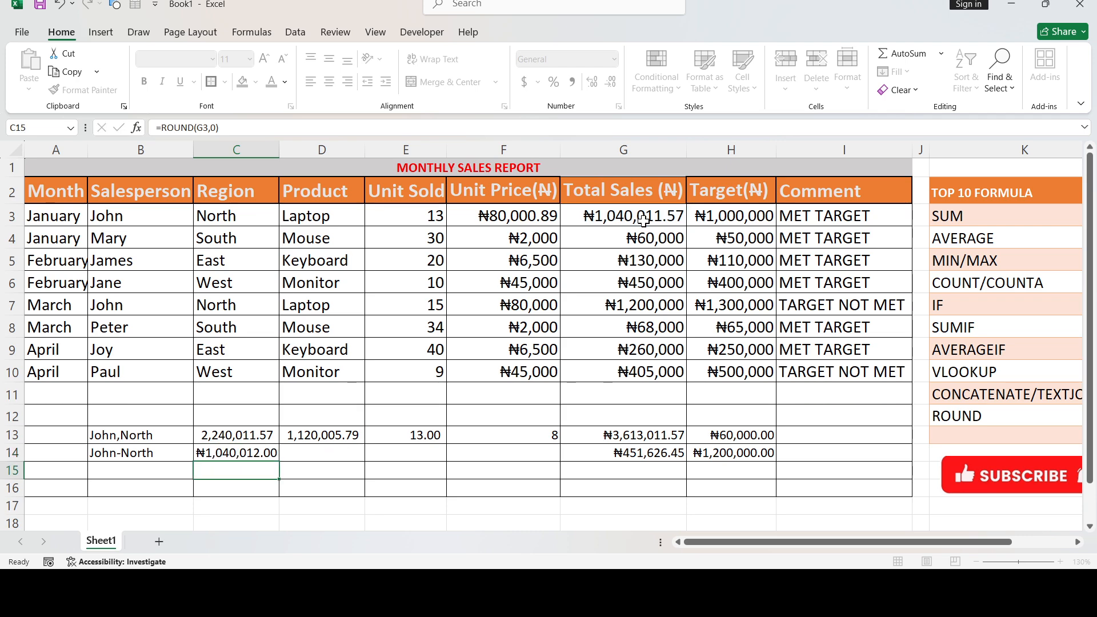